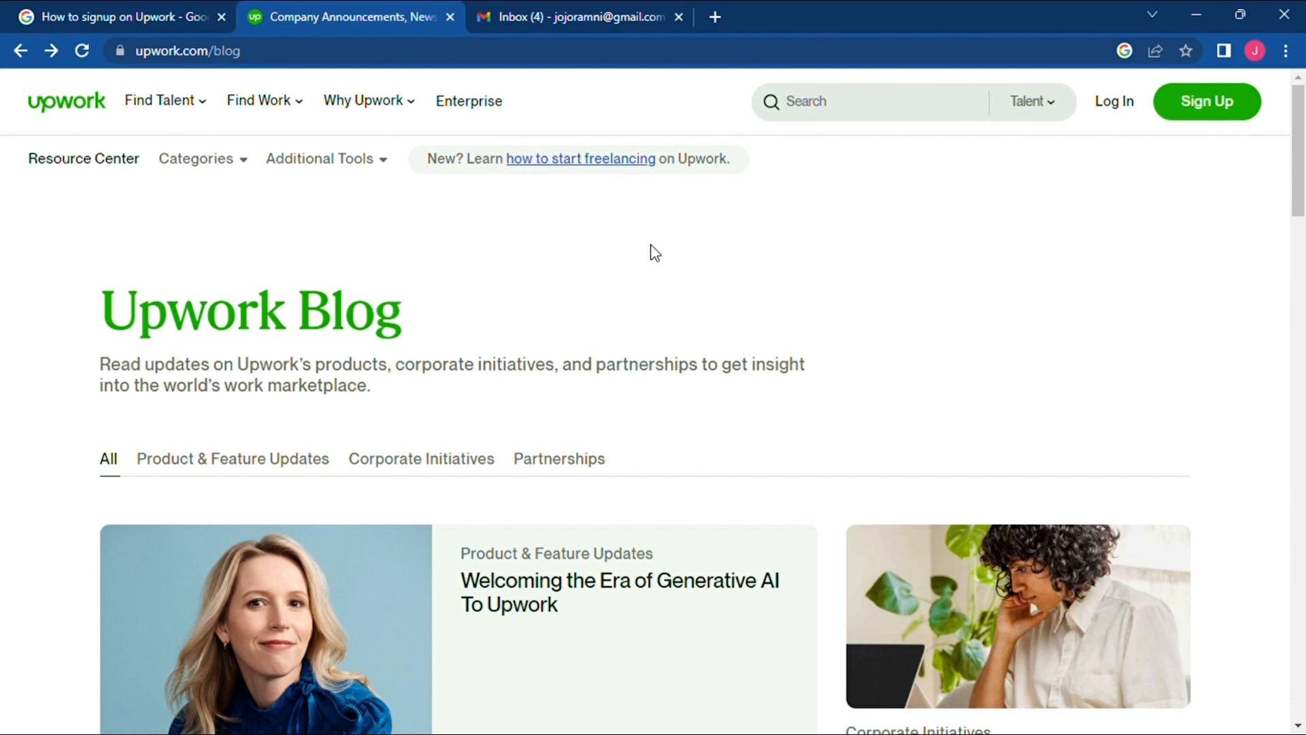
{"action": "left_click", "coordinate": [580, 8]}
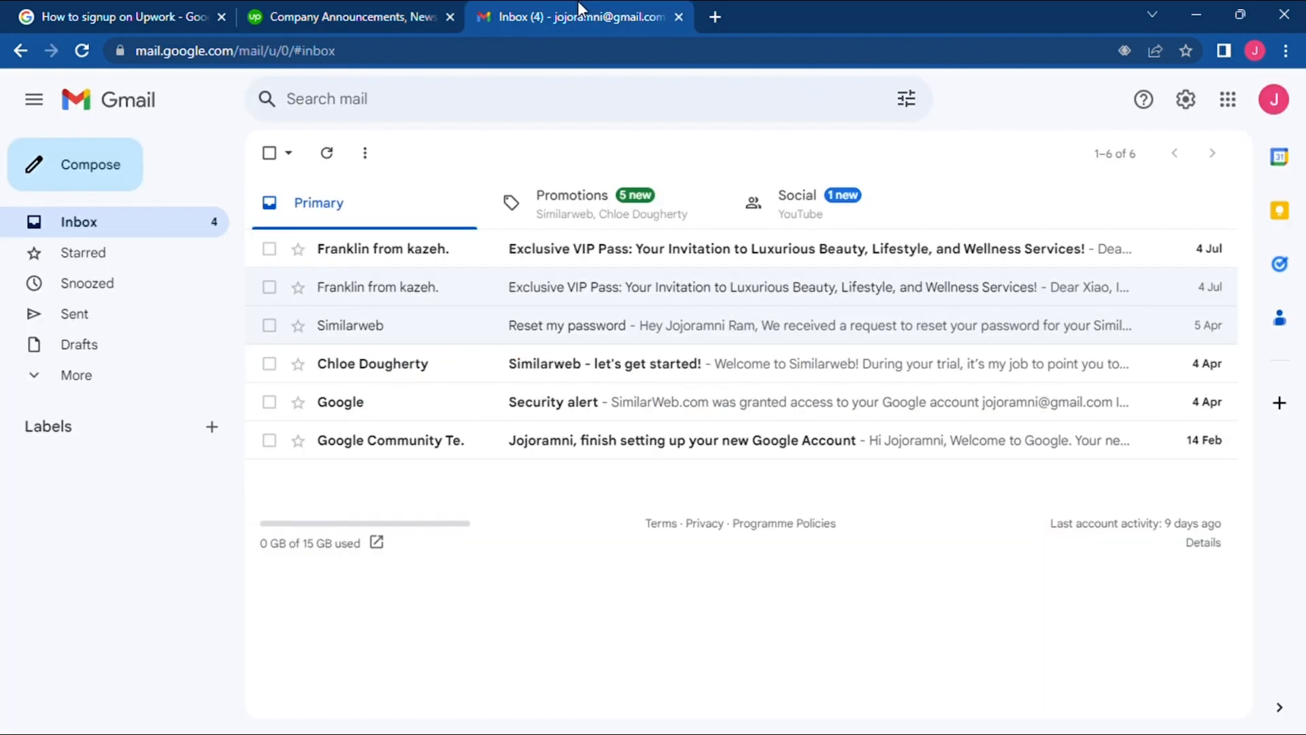
{"action": "left_click", "coordinate": [389, 1]}
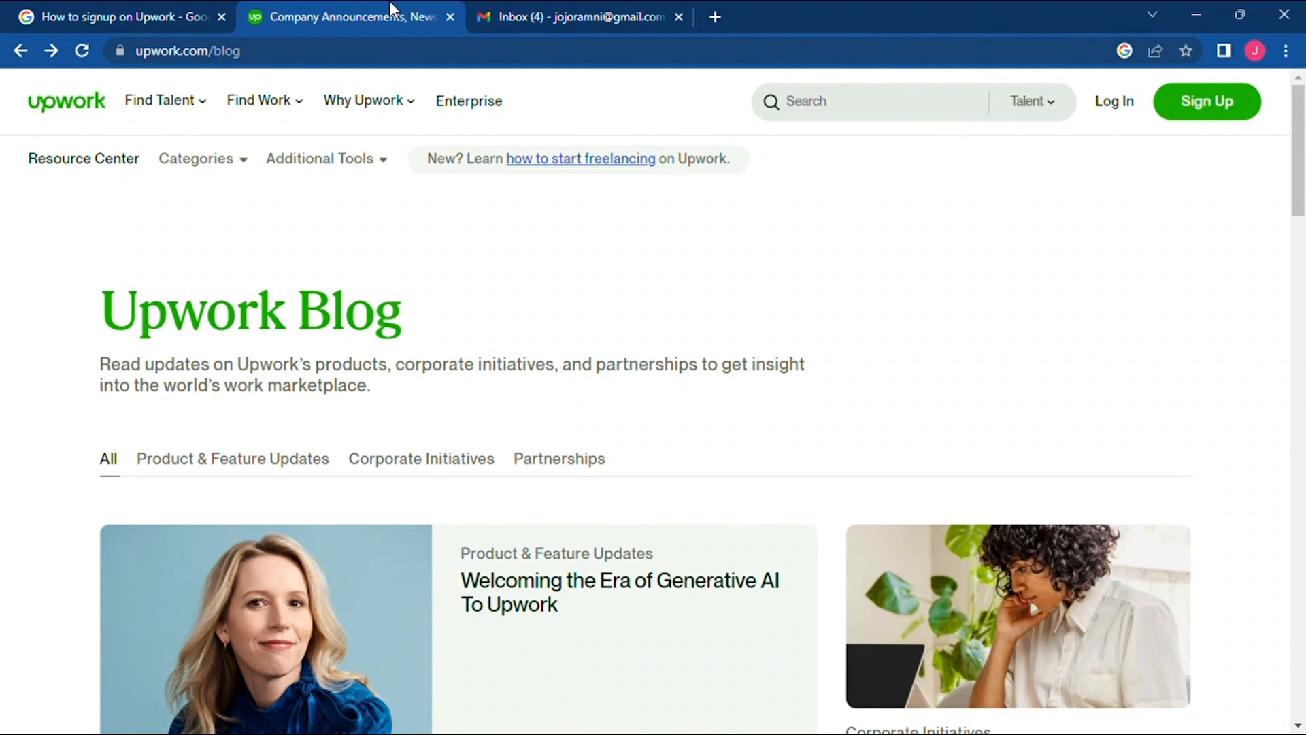
{"action": "left_click", "coordinate": [485, 9]}
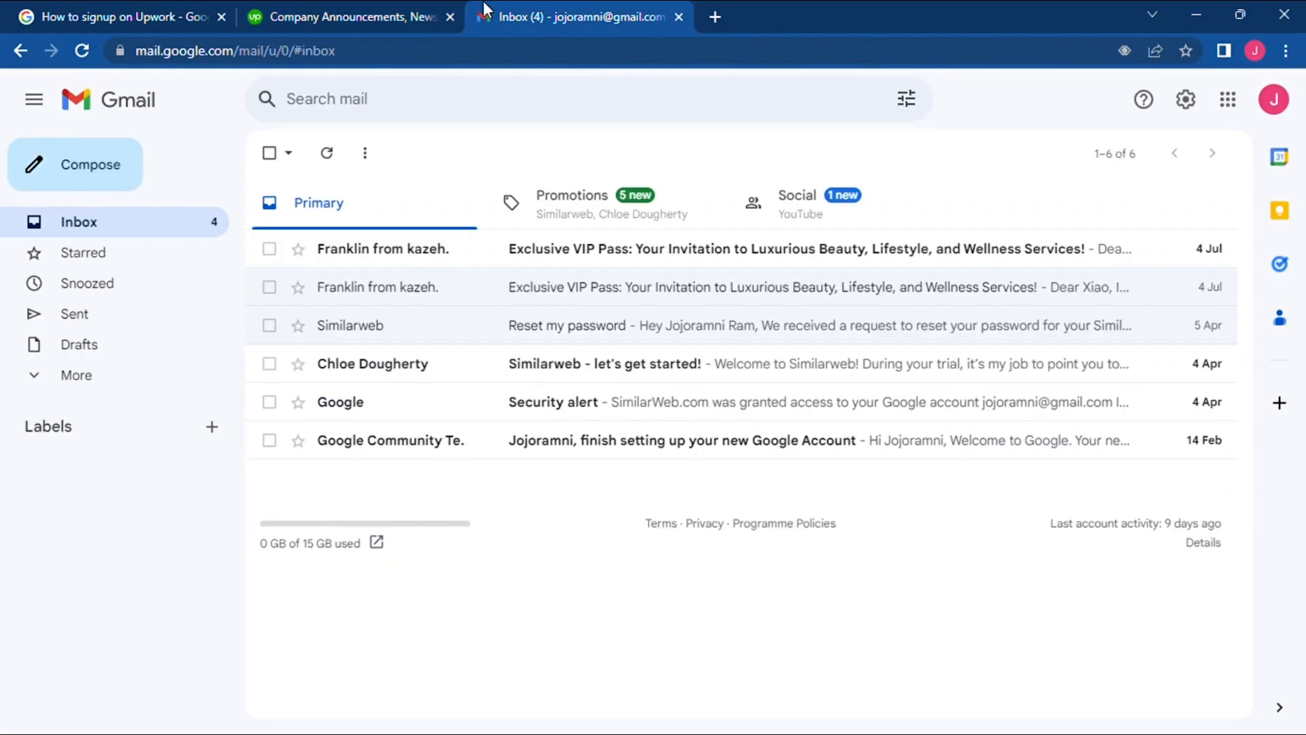
{"action": "left_click", "coordinate": [416, 6]}
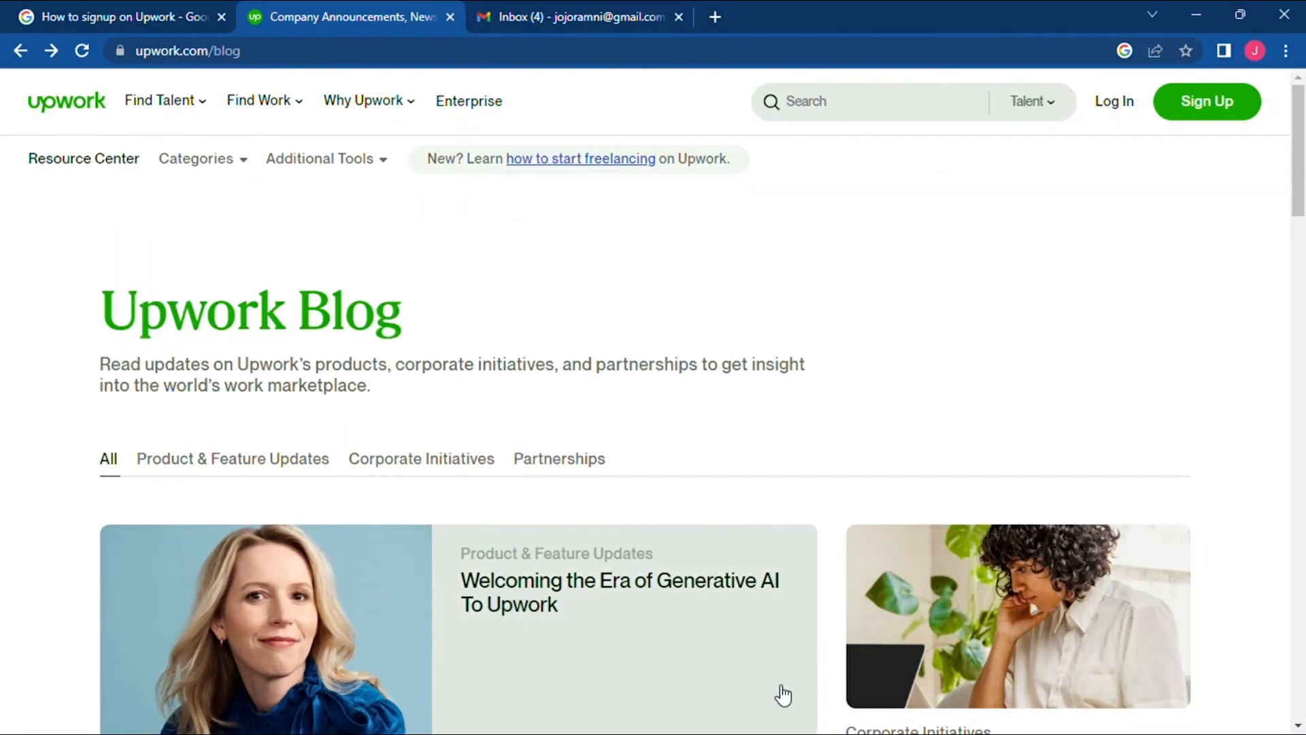
{"action": "scroll", "coordinate": [782, 693], "scroll_direction": "down", "scroll_amount": 4}
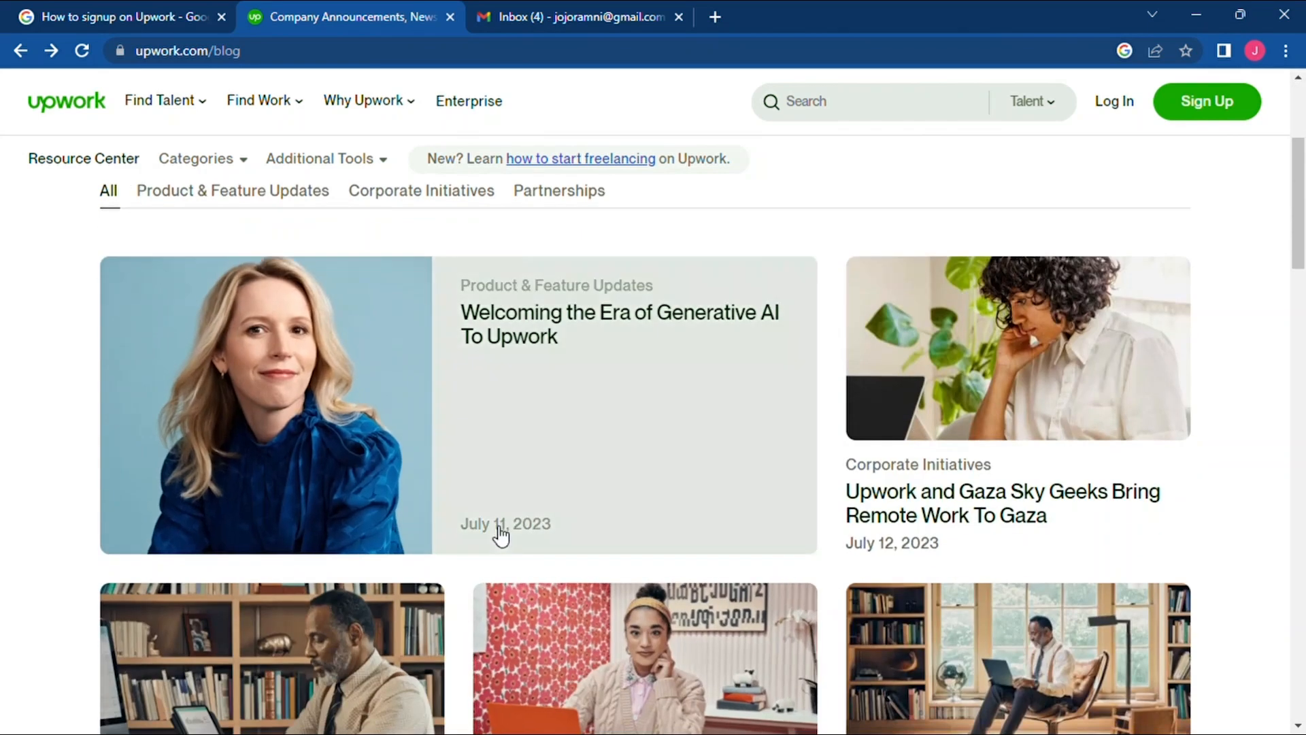
{"action": "scroll", "coordinate": [227, 488], "scroll_direction": "up", "scroll_amount": 3}
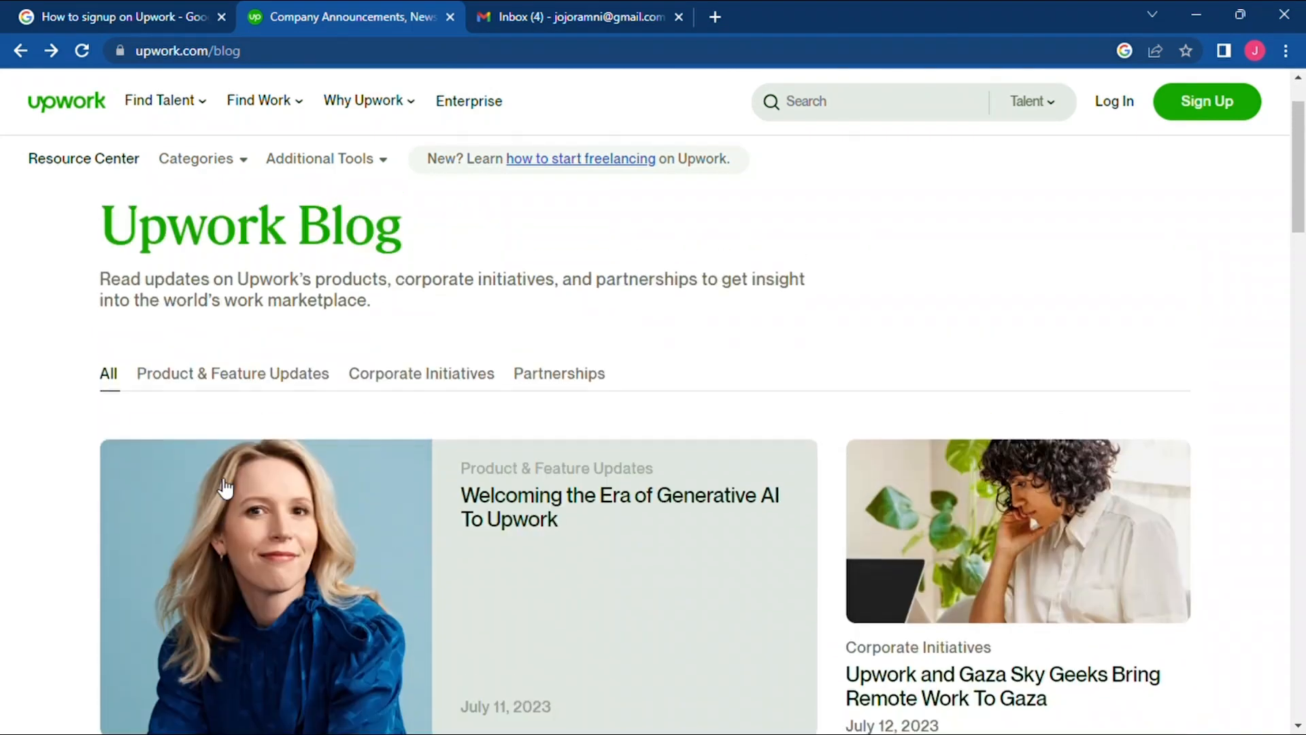
{"action": "scroll", "coordinate": [286, 597], "scroll_direction": "down", "scroll_amount": 1}
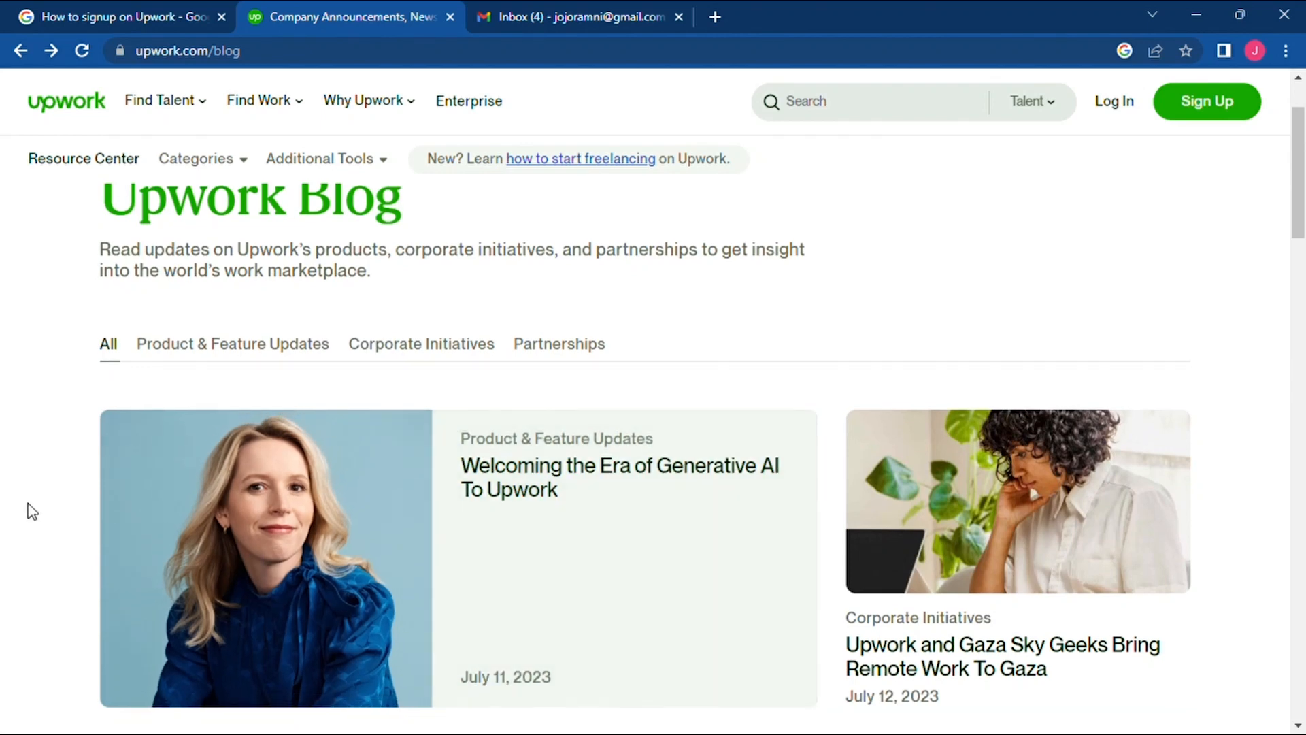
{"action": "scroll", "coordinate": [2, 502], "scroll_direction": "up", "scroll_amount": 2}
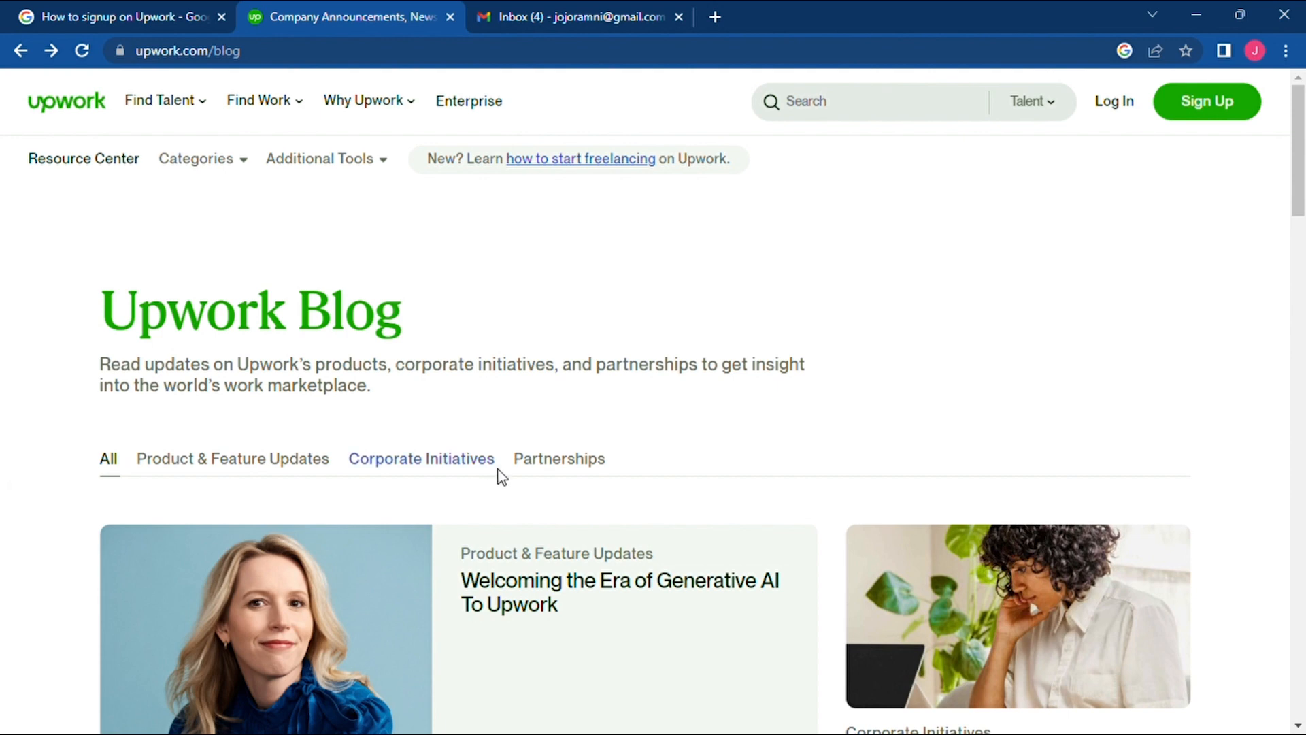
{"action": "scroll", "coordinate": [514, 408], "scroll_direction": "down", "scroll_amount": 5}
Step: Start signing up for an Upwork account and apply as a freelancer looking for work
{"action": "left_click", "coordinate": [1201, 112]}
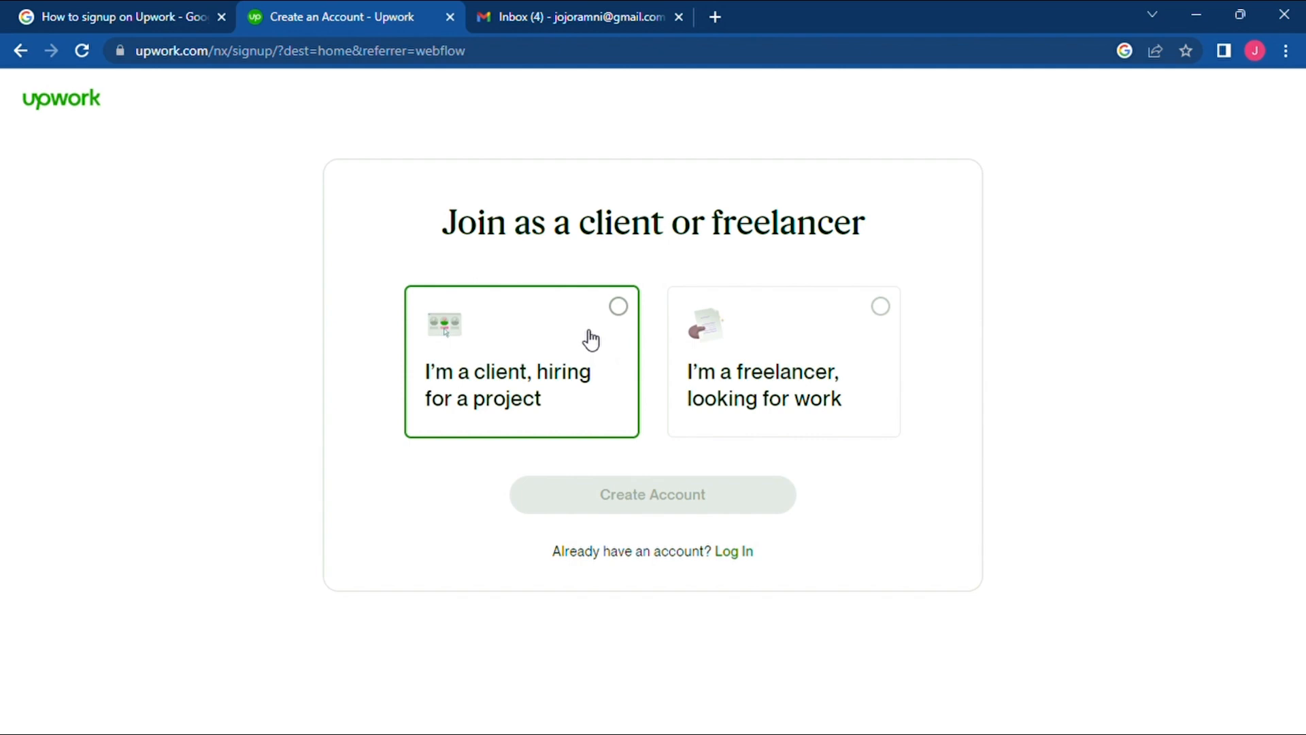
{"action": "left_click", "coordinate": [882, 323]}
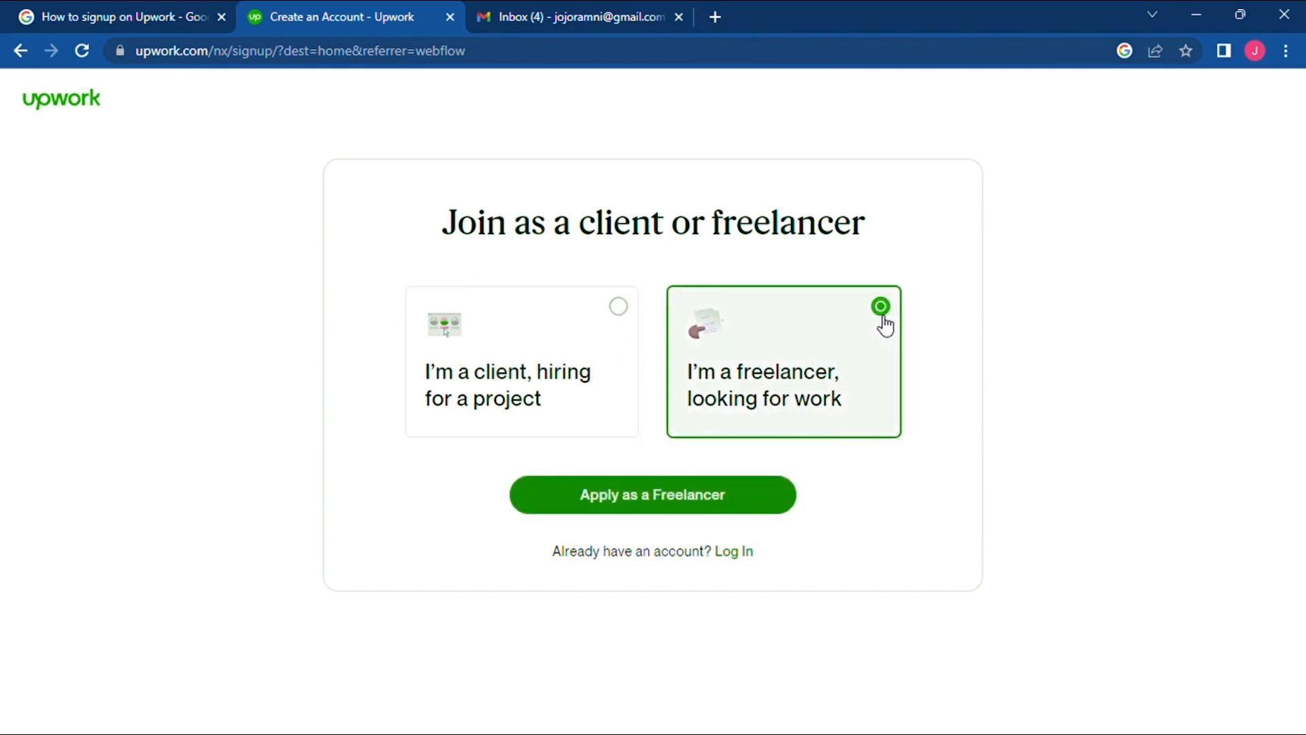
{"action": "left_click", "coordinate": [711, 504]}
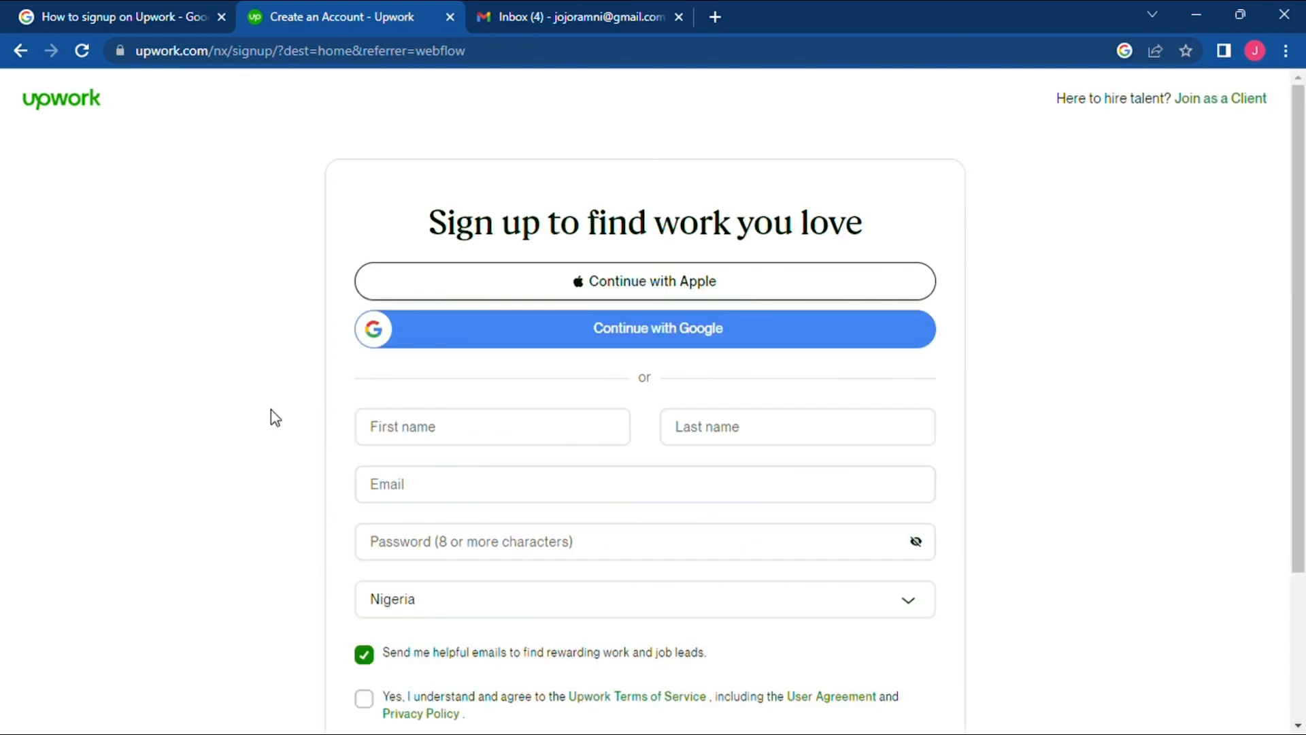
Step: Continue the freelancer sign-up with the Google account
{"action": "scroll", "coordinate": [272, 417], "scroll_direction": "down", "scroll_amount": 1}
{"action": "scroll", "coordinate": [275, 417], "scroll_direction": "down", "scroll_amount": 1}
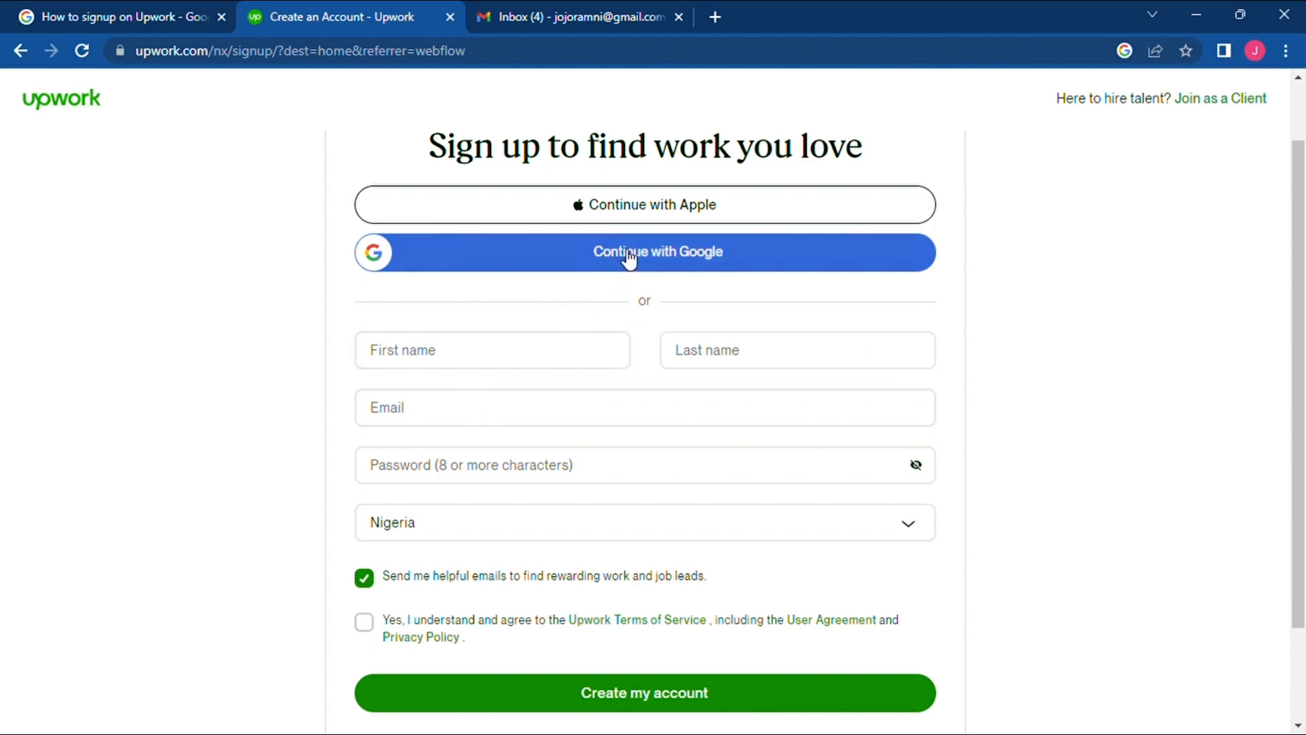
{"action": "left_click", "coordinate": [681, 265]}
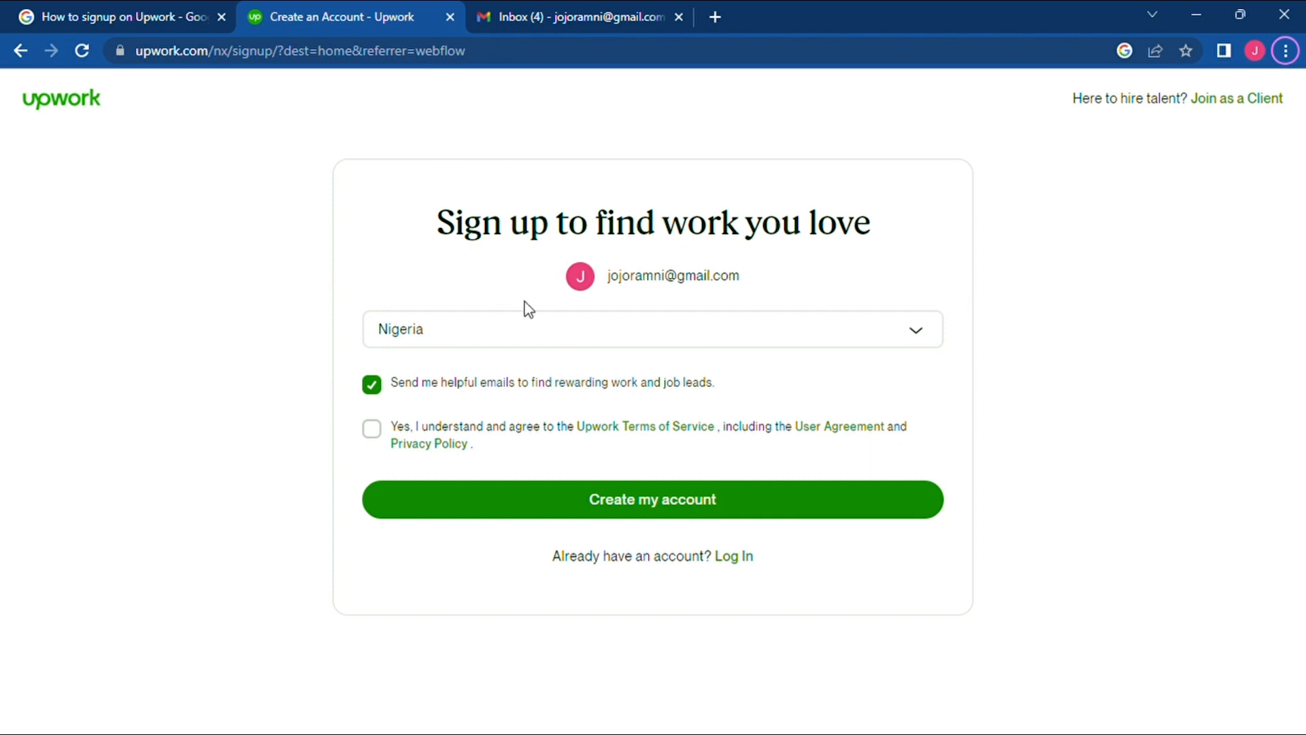
Step: Agree to the Upwork Terms of Service, keep Nigeria as the country and create the account
{"action": "left_click", "coordinate": [383, 435]}
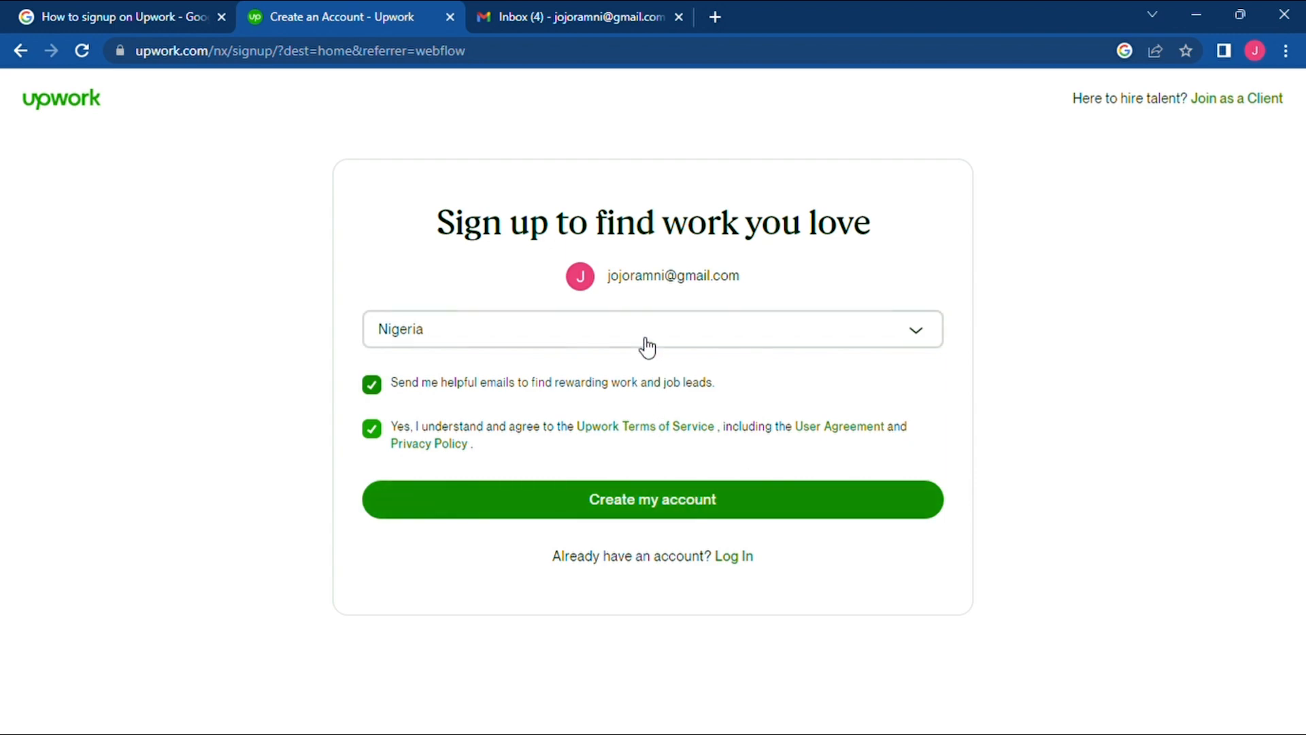
{"action": "left_click", "coordinate": [789, 342]}
{"action": "left_click", "coordinate": [989, 372]}
{"action": "left_click", "coordinate": [639, 502]}
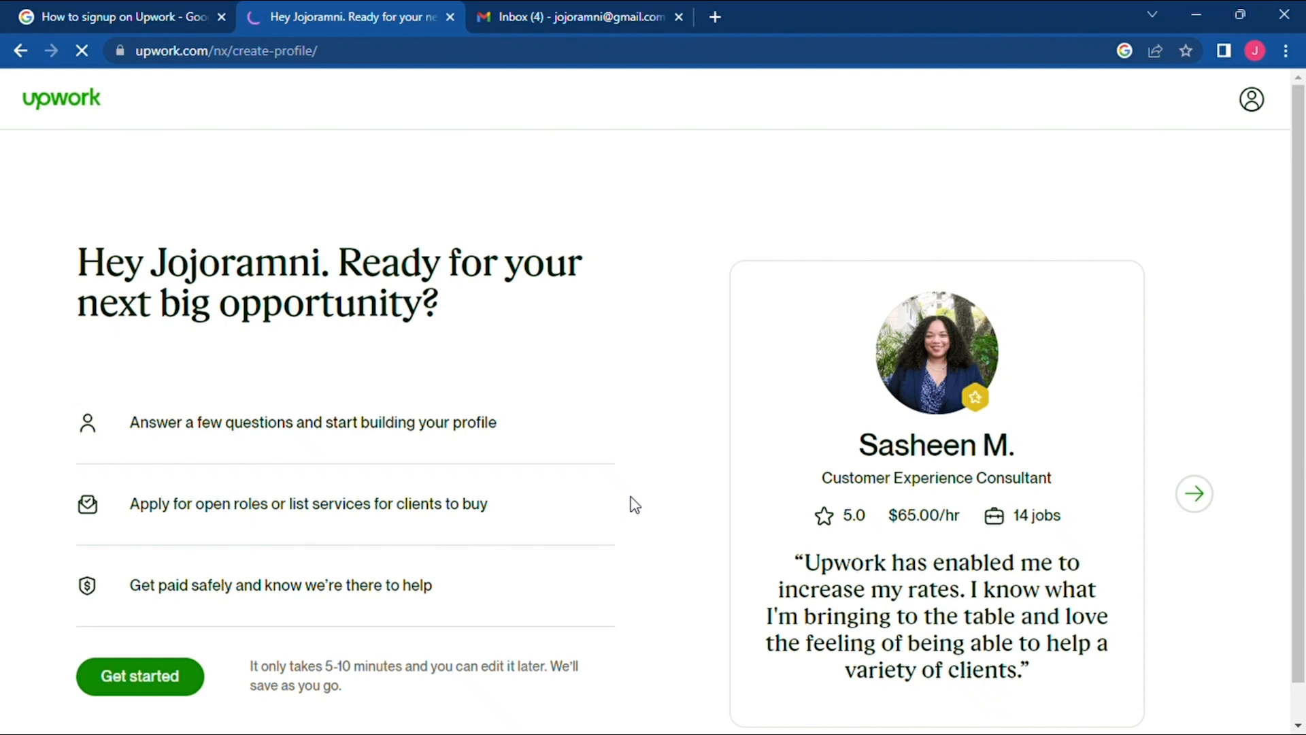
Step: Start building the profile and answer the freelancing experience question with "I am brand new to this"
{"action": "scroll", "coordinate": [634, 504], "scroll_direction": "down", "scroll_amount": 2}
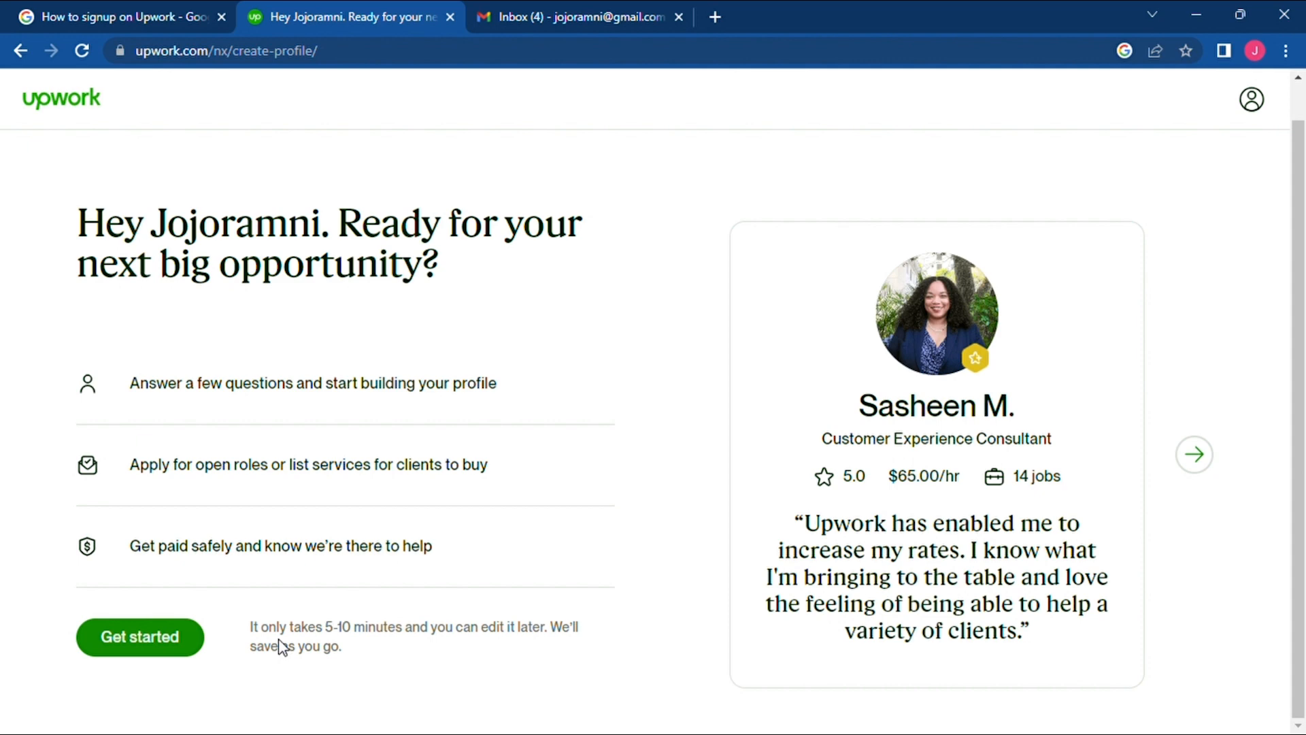
{"action": "left_click", "coordinate": [173, 641]}
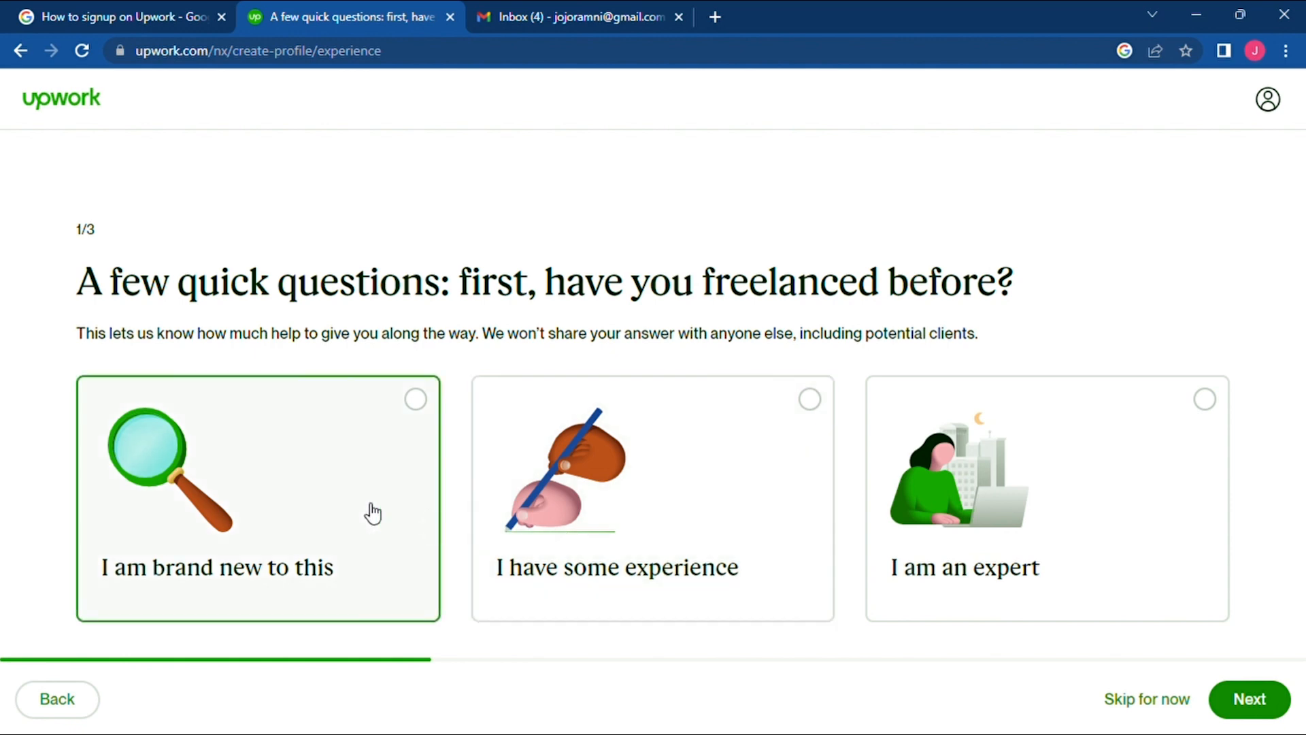
{"action": "left_click", "coordinate": [417, 406]}
{"action": "left_click", "coordinate": [1250, 702]}
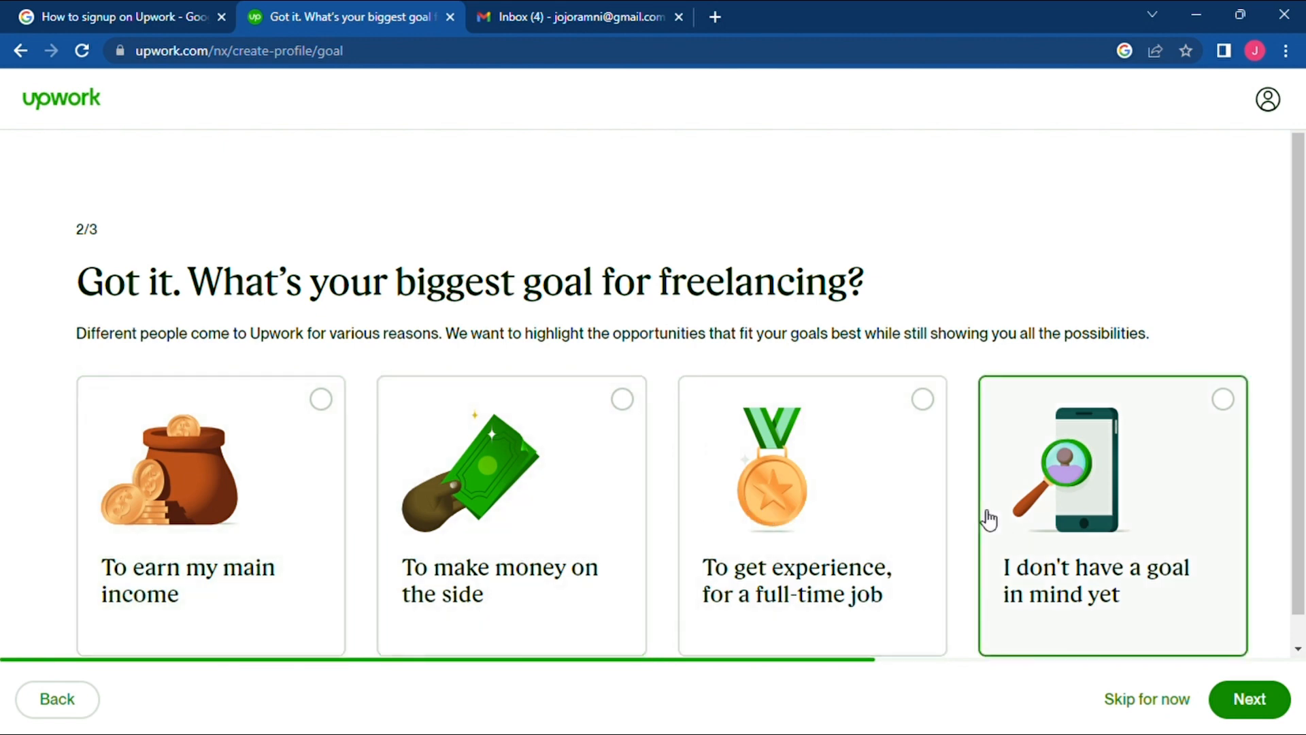
Step: Set the goal to making money on the side, and choose both finding opportunities and packaging up work for clients as work preferences
{"action": "left_click", "coordinate": [640, 413]}
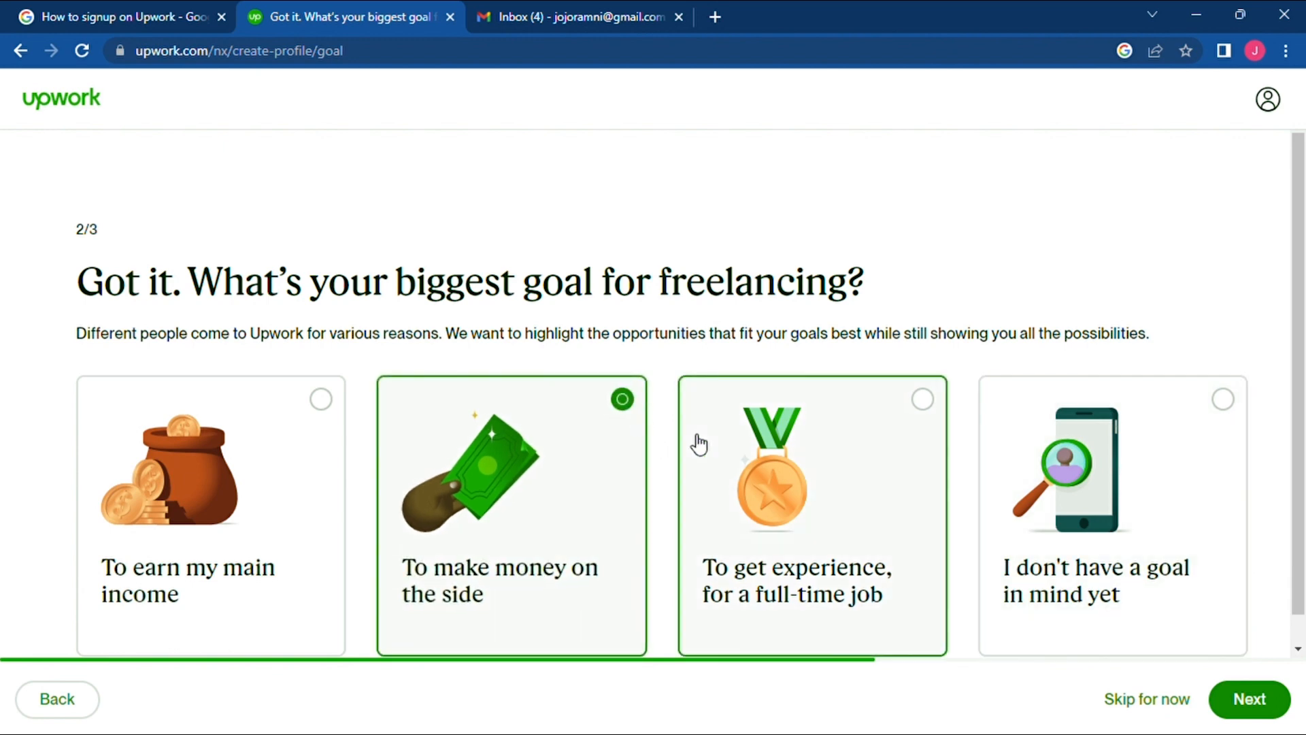
{"action": "left_click", "coordinate": [1237, 706]}
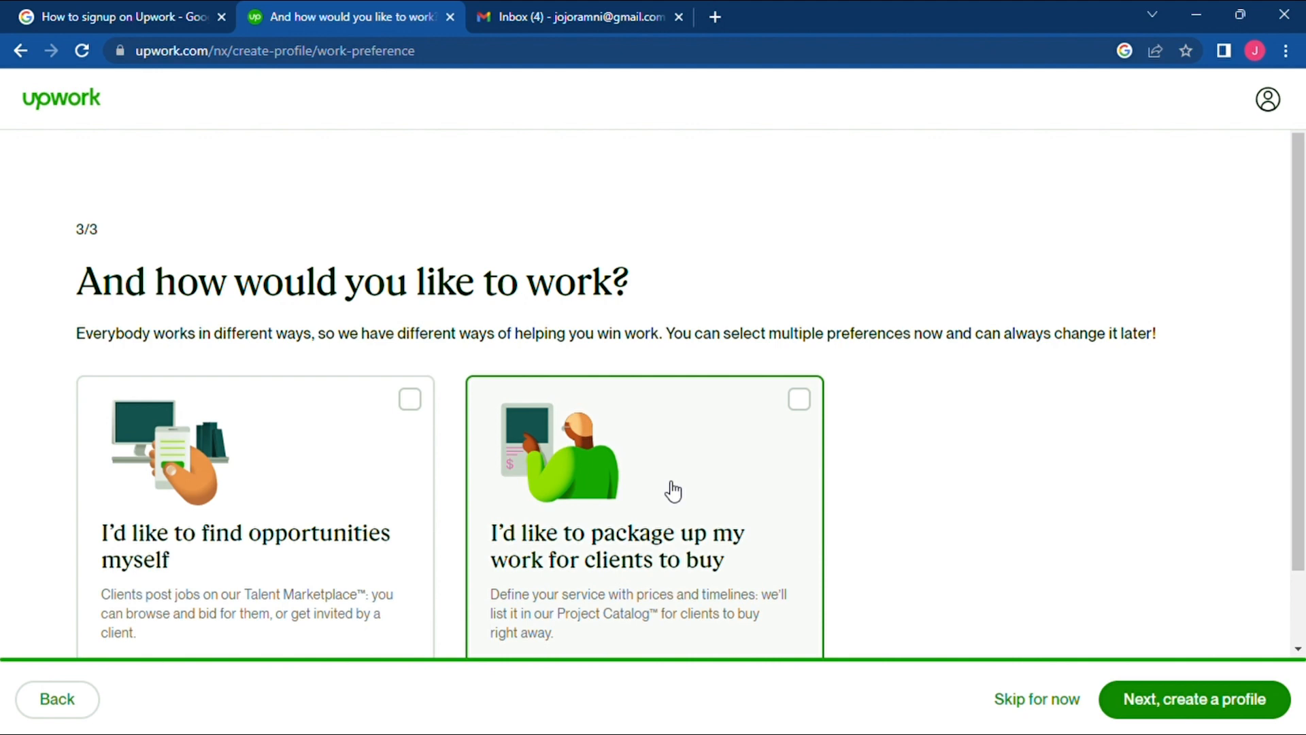
{"action": "left_click", "coordinate": [414, 409]}
{"action": "left_click", "coordinate": [806, 403]}
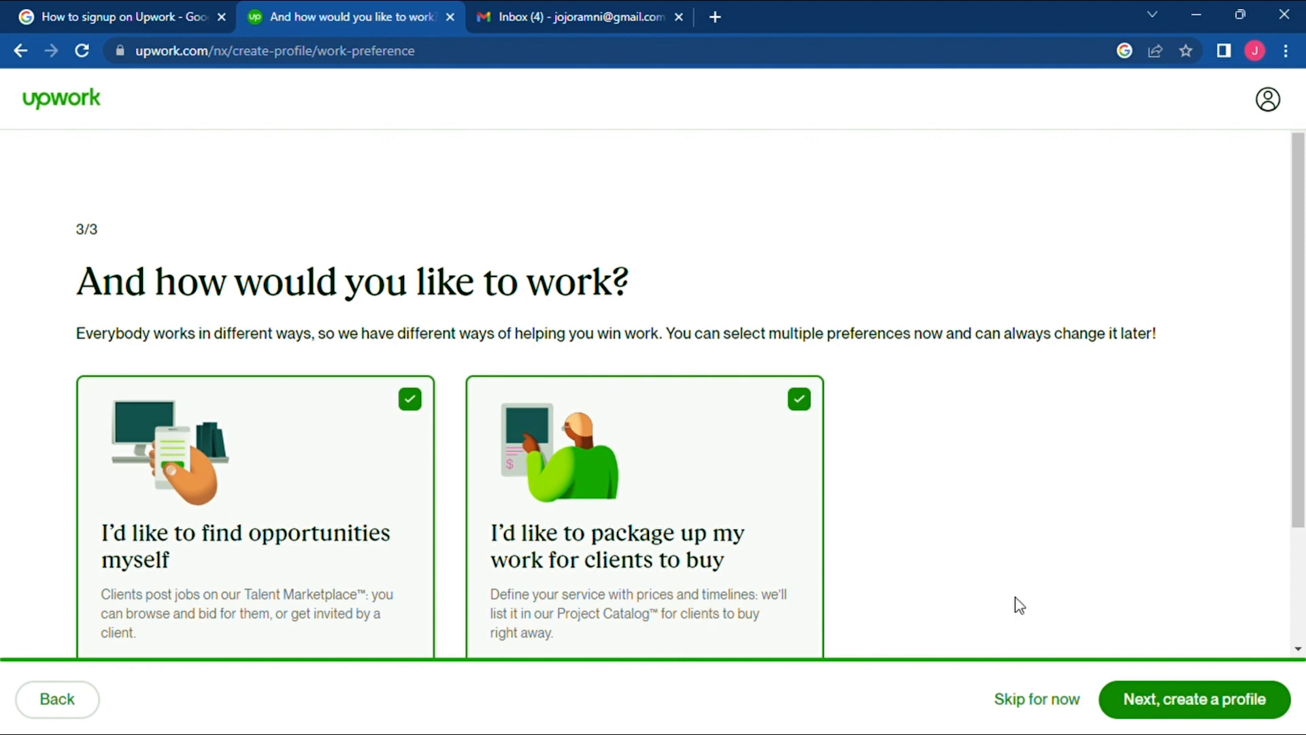
{"action": "left_click", "coordinate": [1177, 707]}
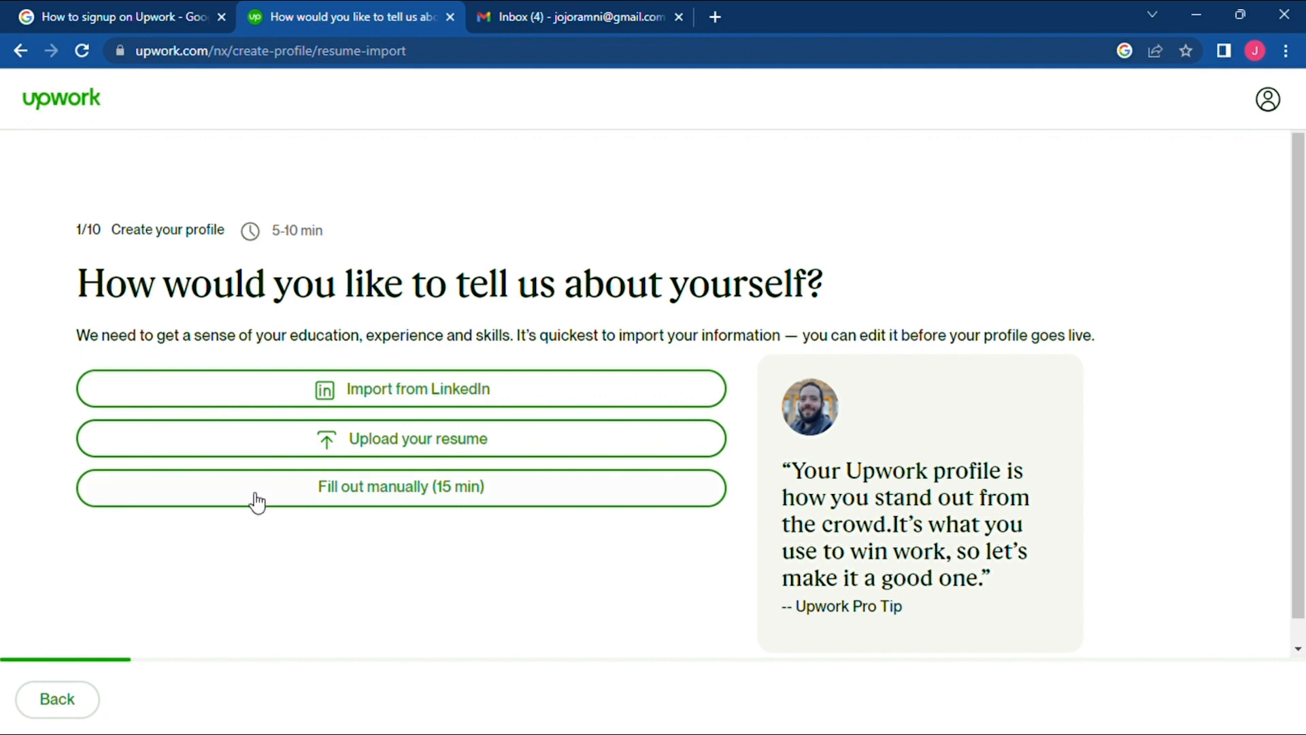
Step: Choose to fill out the profile manually and submit "Admin |Customer Service |Virtual Assistant" as the professional role
{"action": "left_click", "coordinate": [468, 493]}
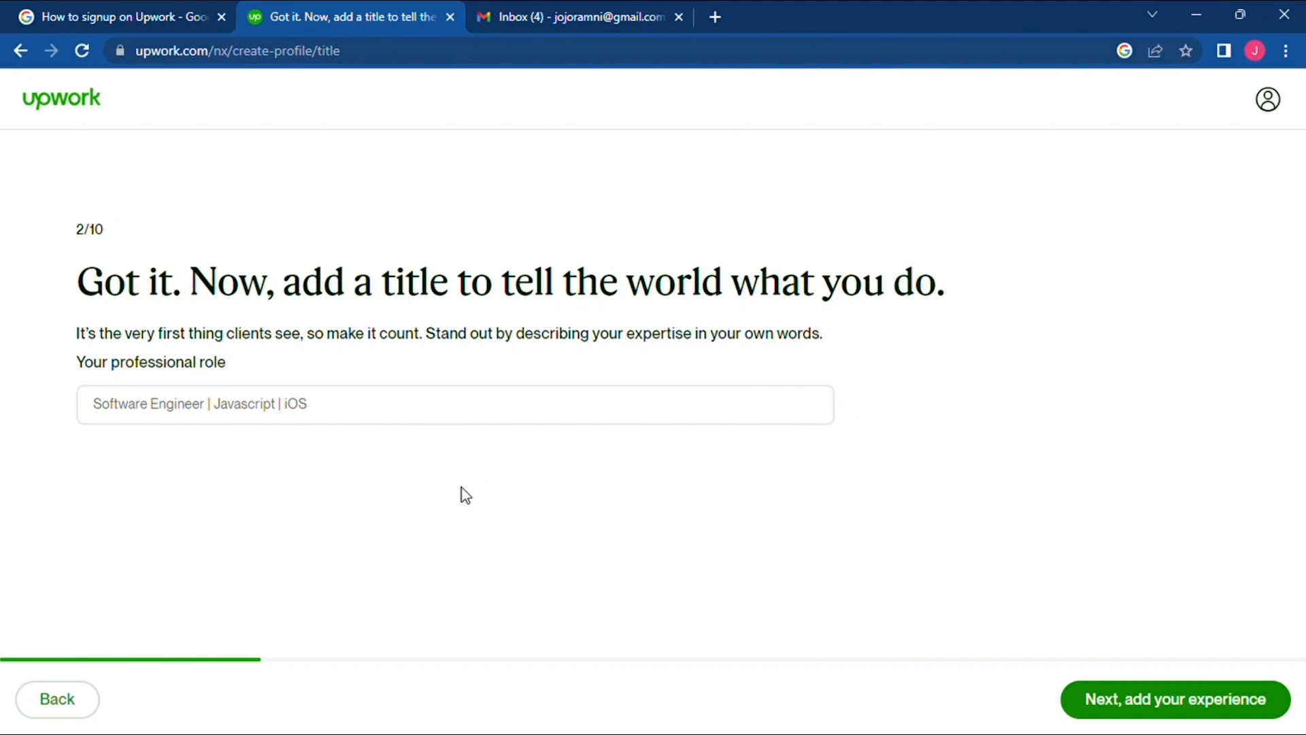
{"action": "left_click", "coordinate": [335, 417]}
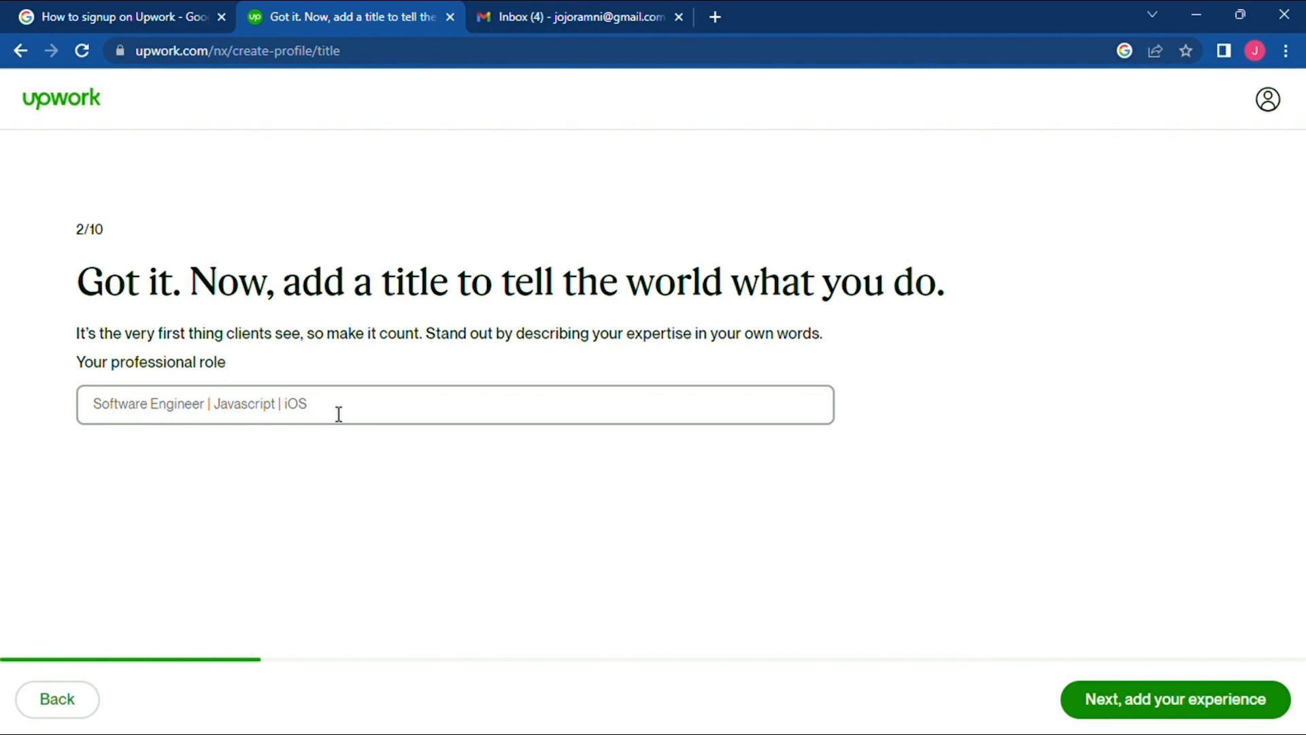
{"action": "type", "text": "Ad"}
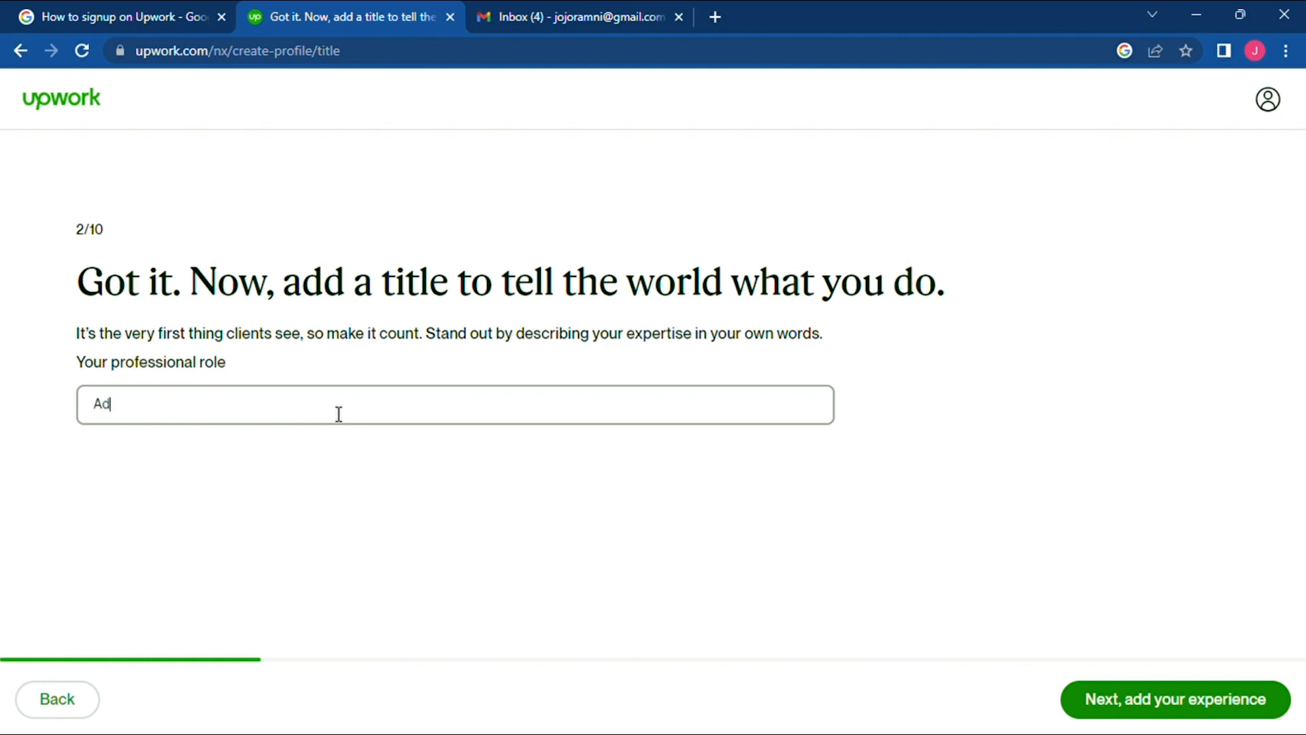
{"action": "type", "text": "min"}
{"action": "type", "text": "i"}
{"action": "key", "text": "BackSpace"}
{"action": "type", "text": "|Customer Ser"}
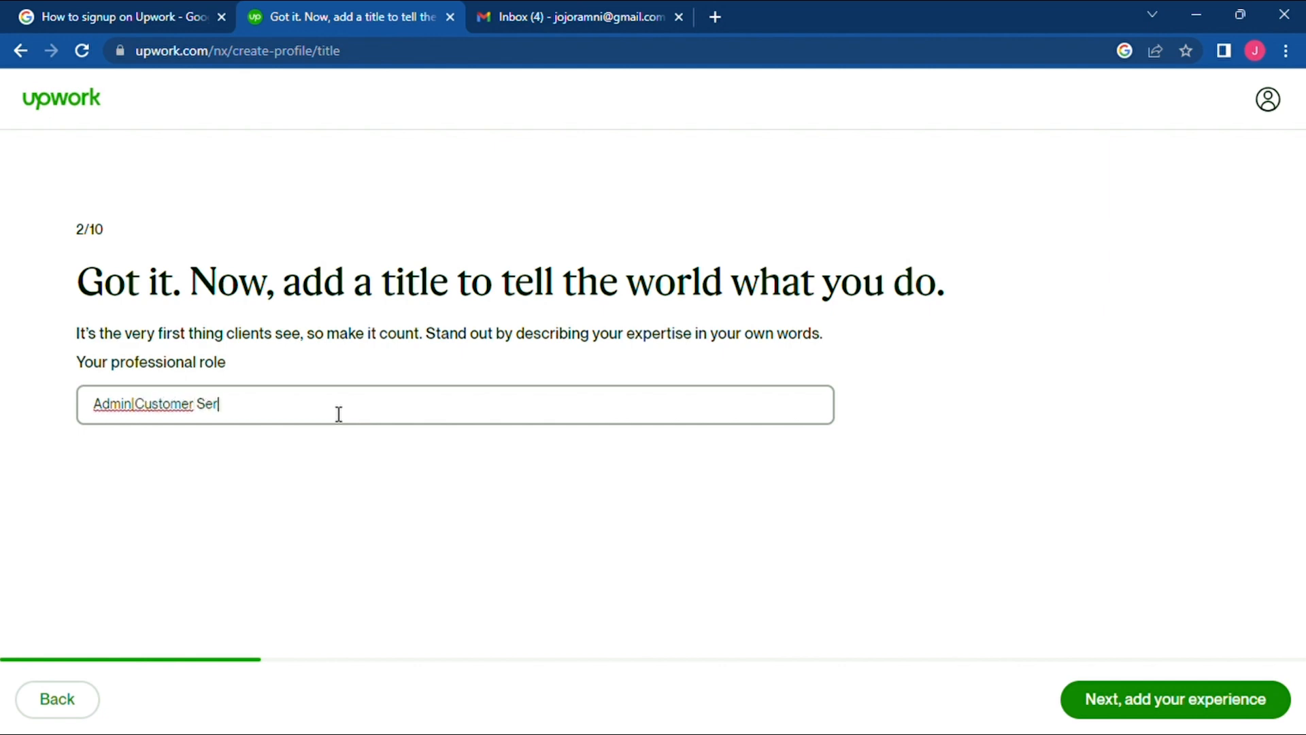
{"action": "type", "text": "vice"}
{"action": "type", "text": "|Virtual Assistant"}
{"action": "left_click", "coordinate": [136, 409]}
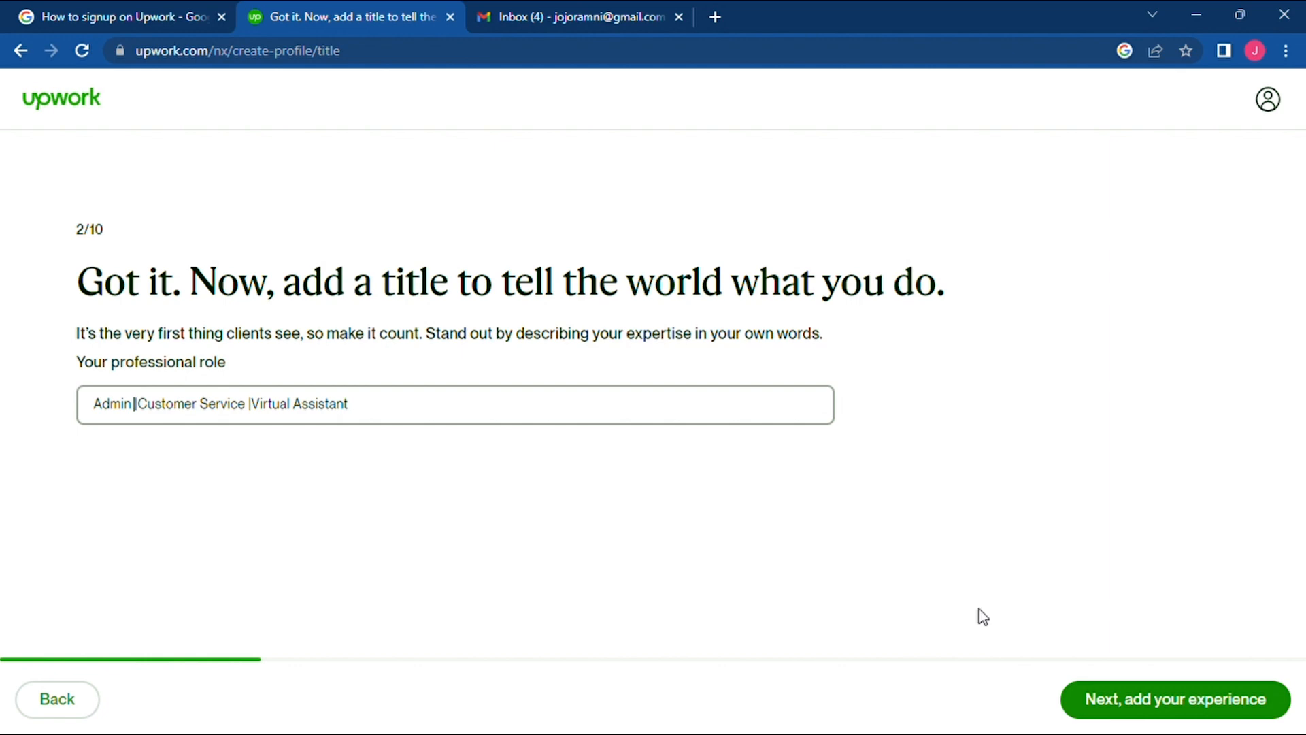
{"action": "left_click", "coordinate": [1116, 698]}
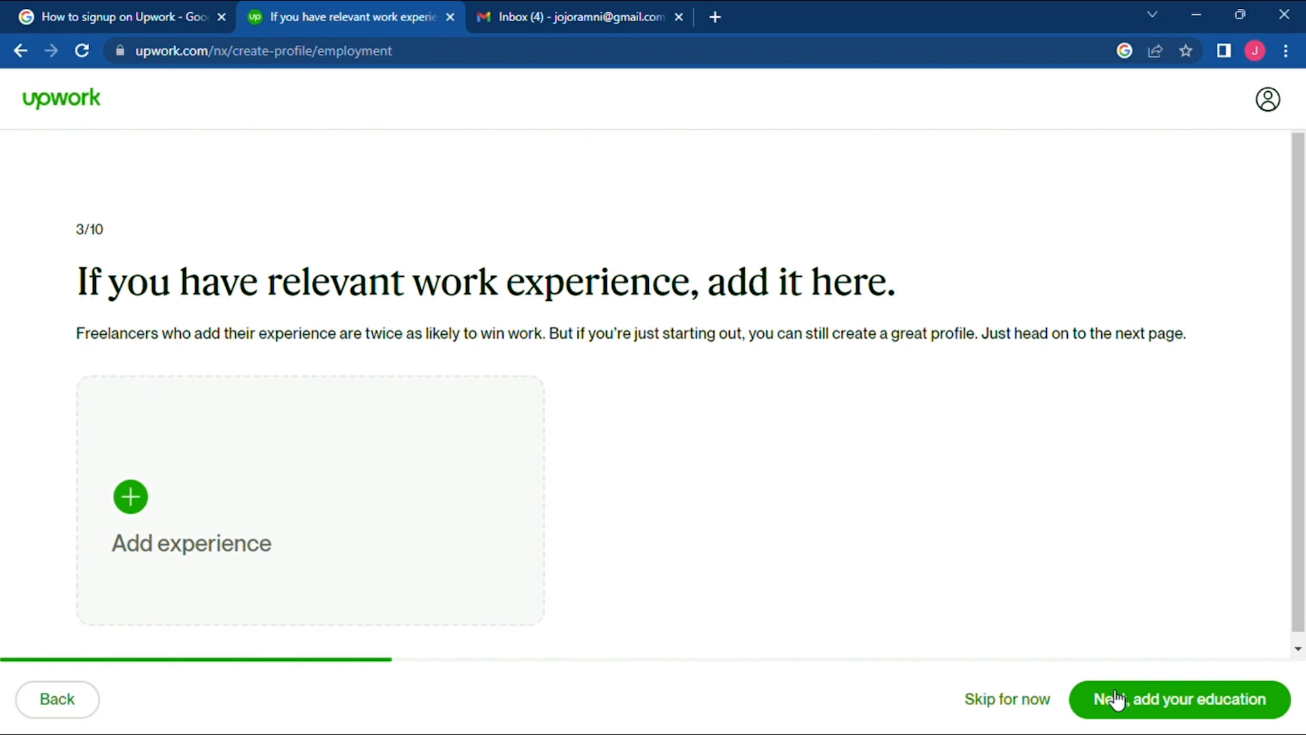
Step: Start a work experience entry with title Pharmacist, company Microchip Technology and location Lagos
{"action": "left_click", "coordinate": [143, 496]}
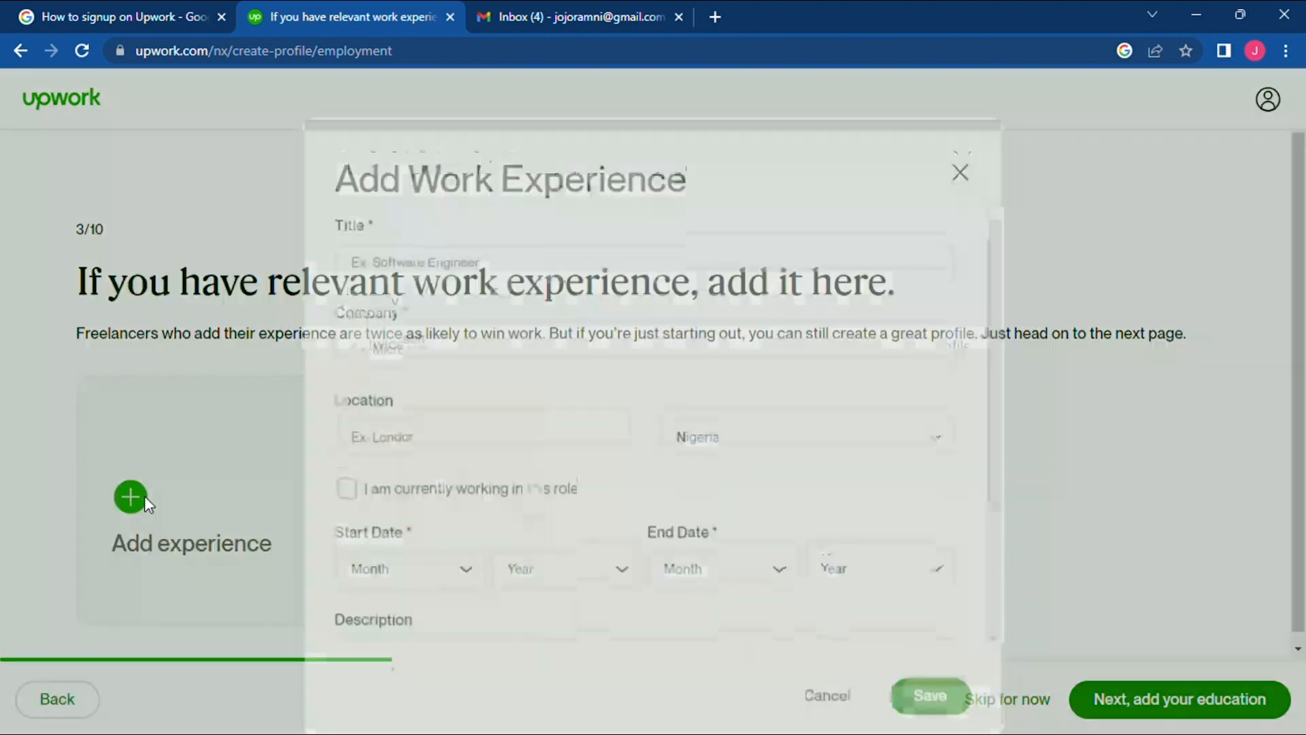
{"action": "left_click", "coordinate": [399, 227]}
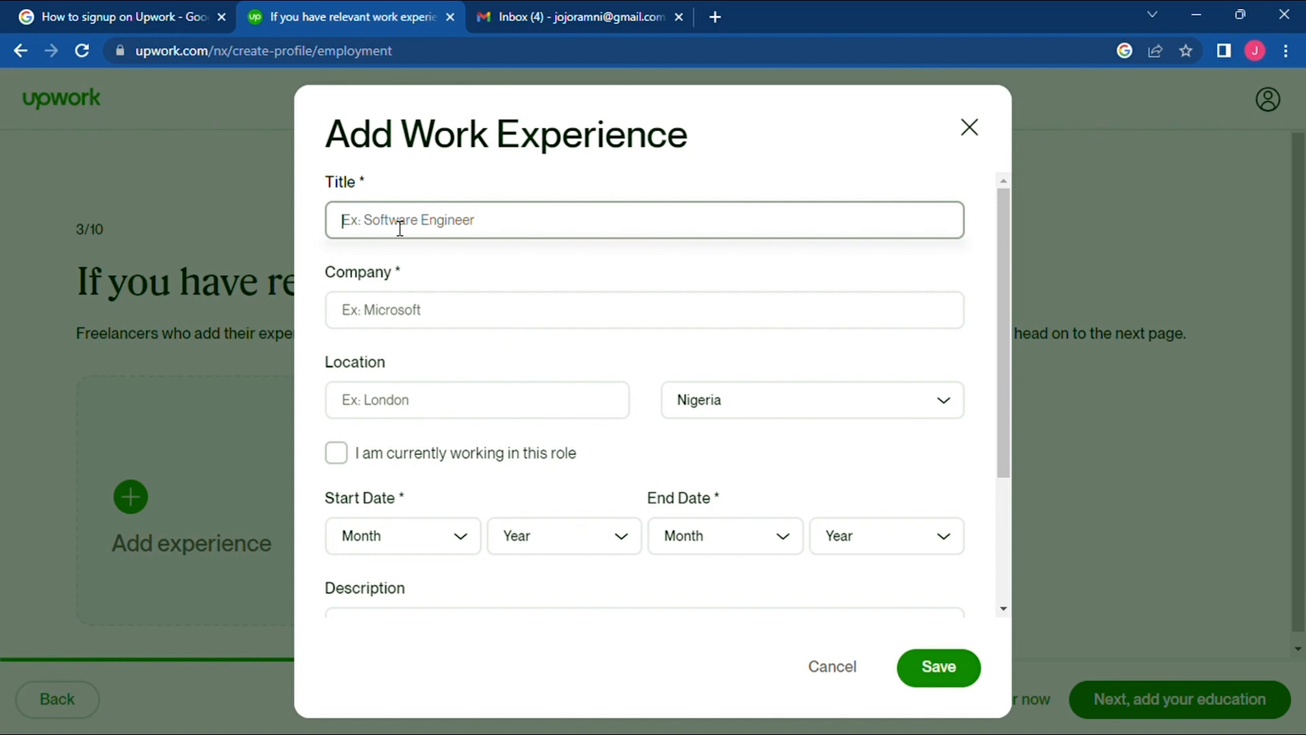
{"action": "type", "text": "Pharmacist"}
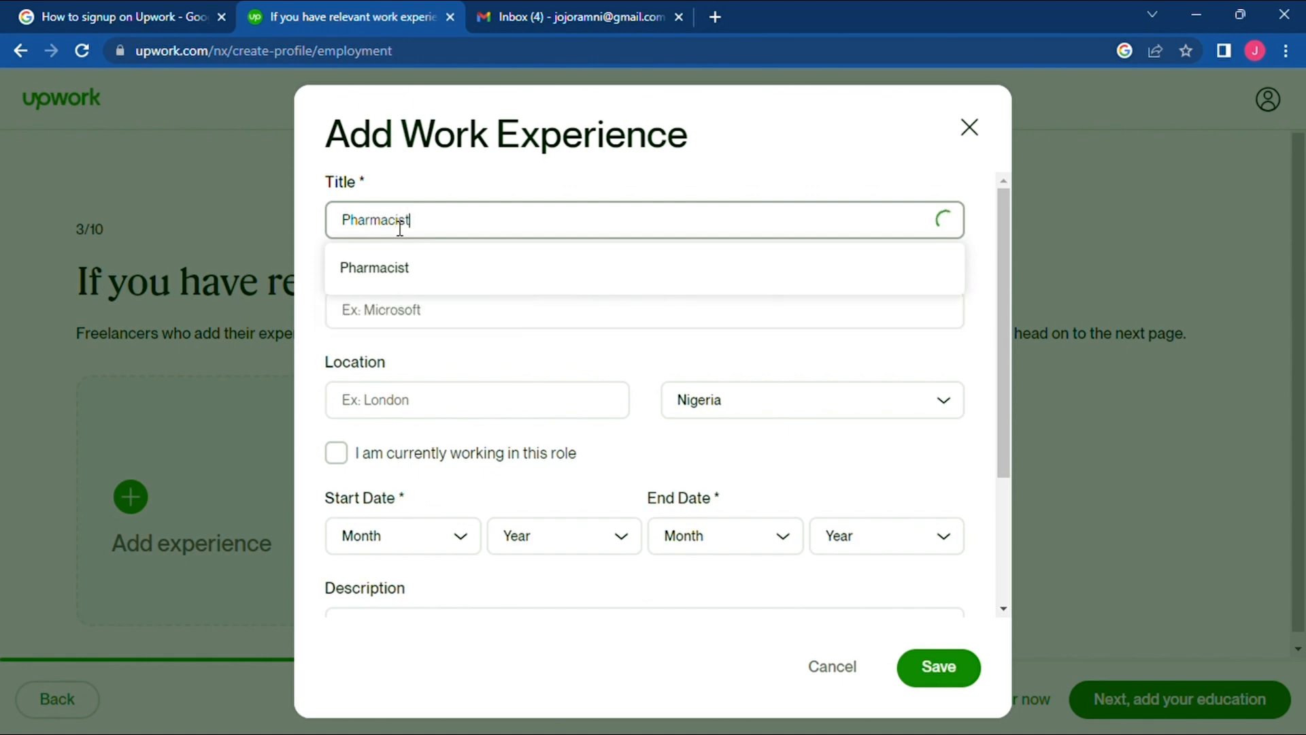
{"action": "left_click", "coordinate": [412, 310]}
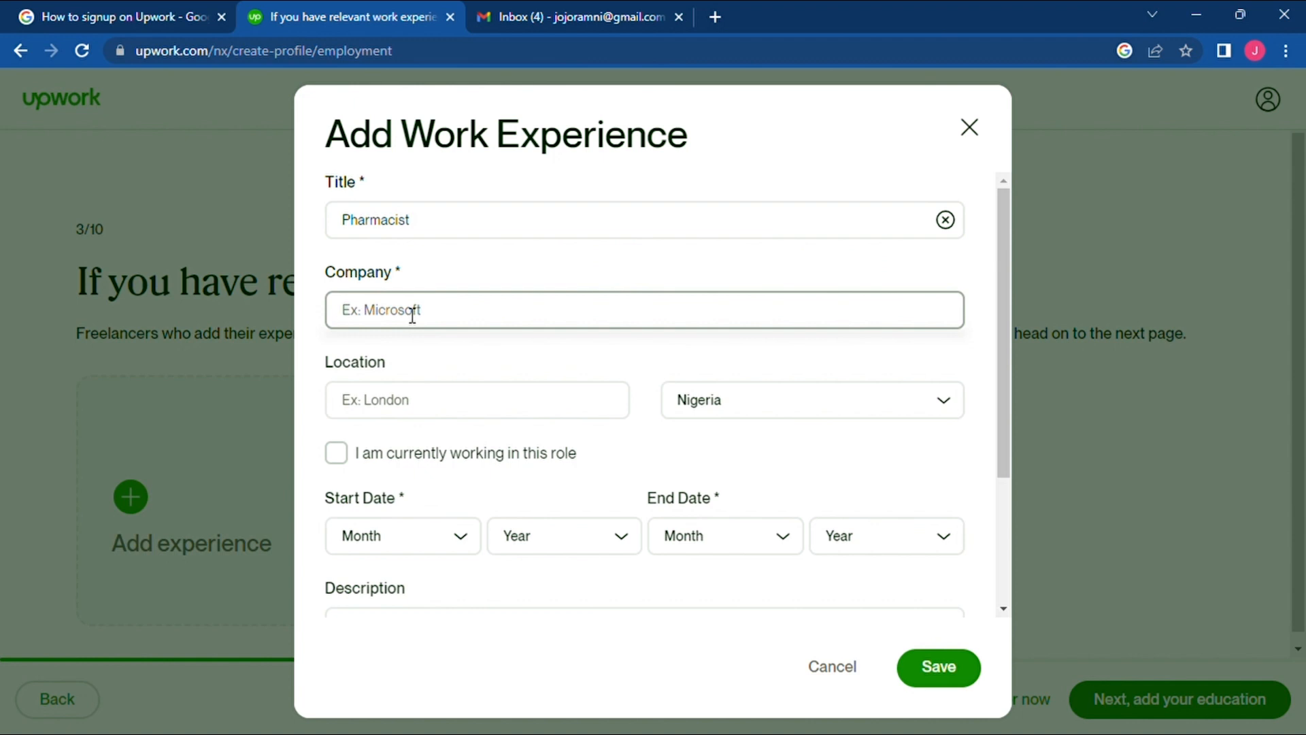
{"action": "type", "text": "Micro"}
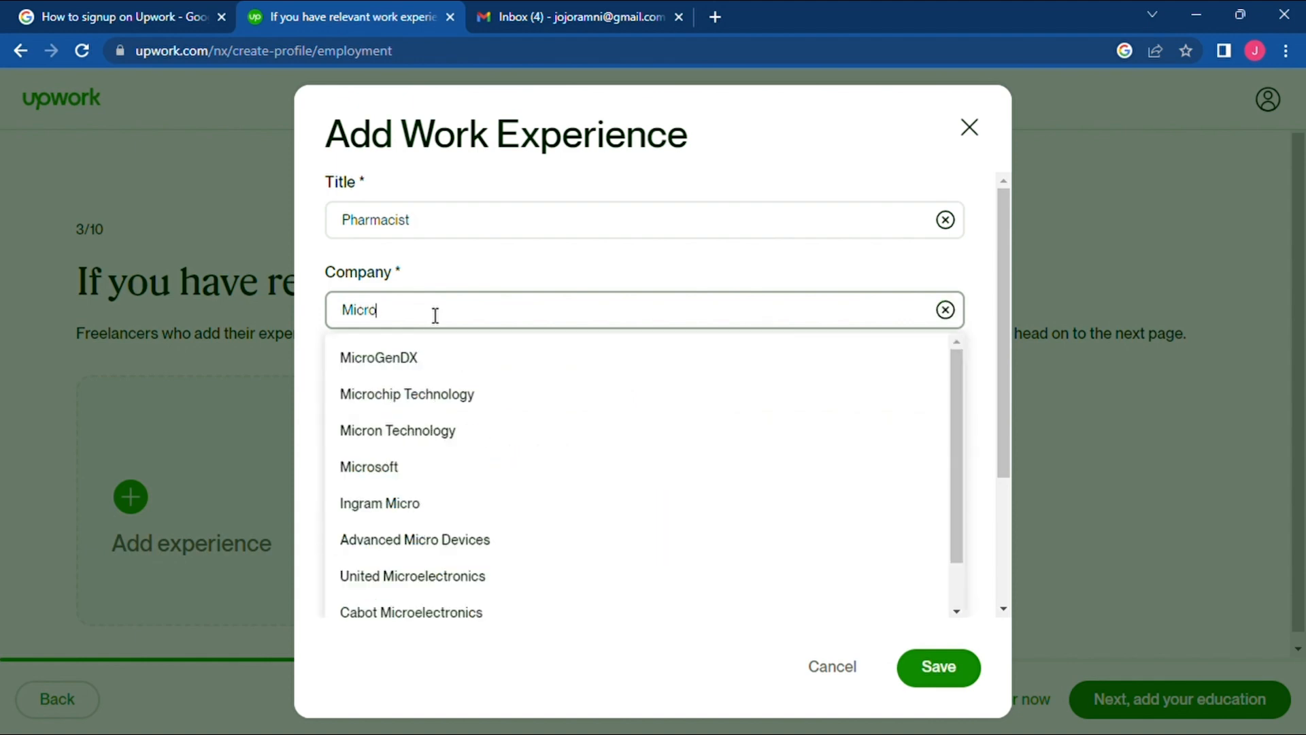
{"action": "left_click", "coordinate": [399, 391]}
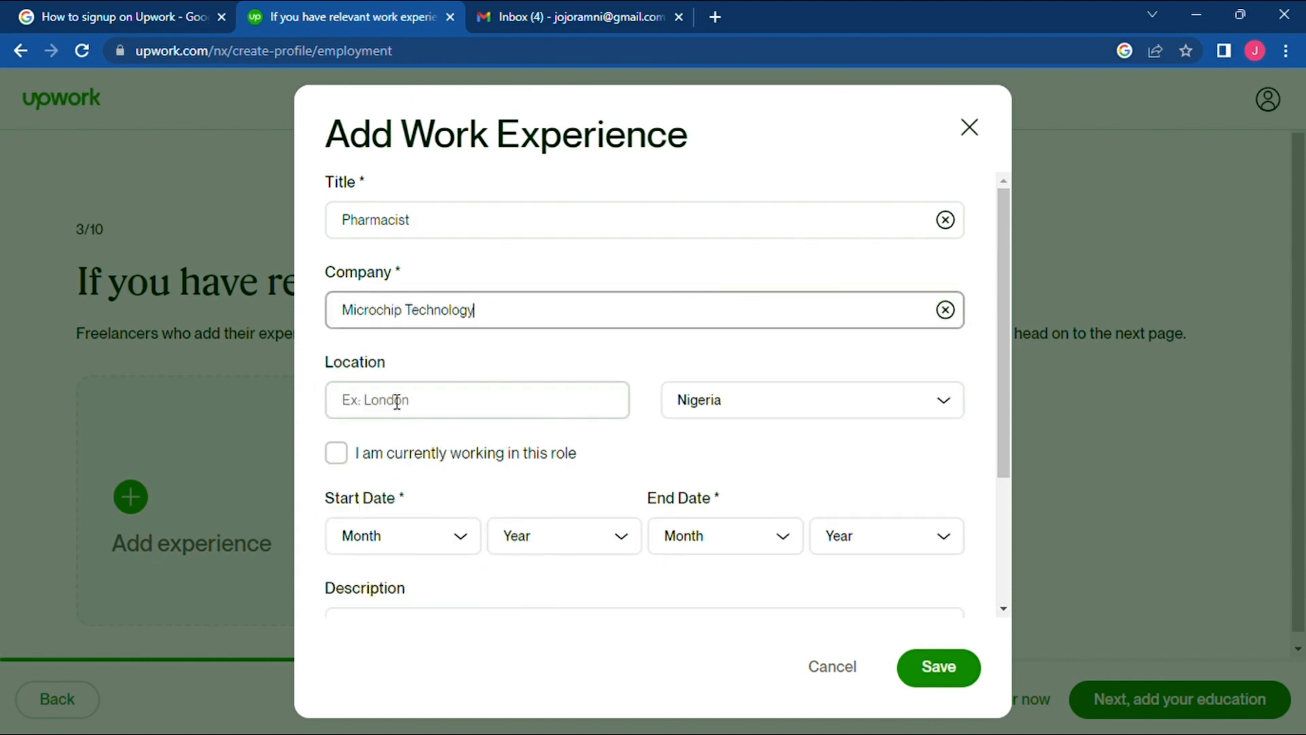
{"action": "left_click", "coordinate": [405, 410]}
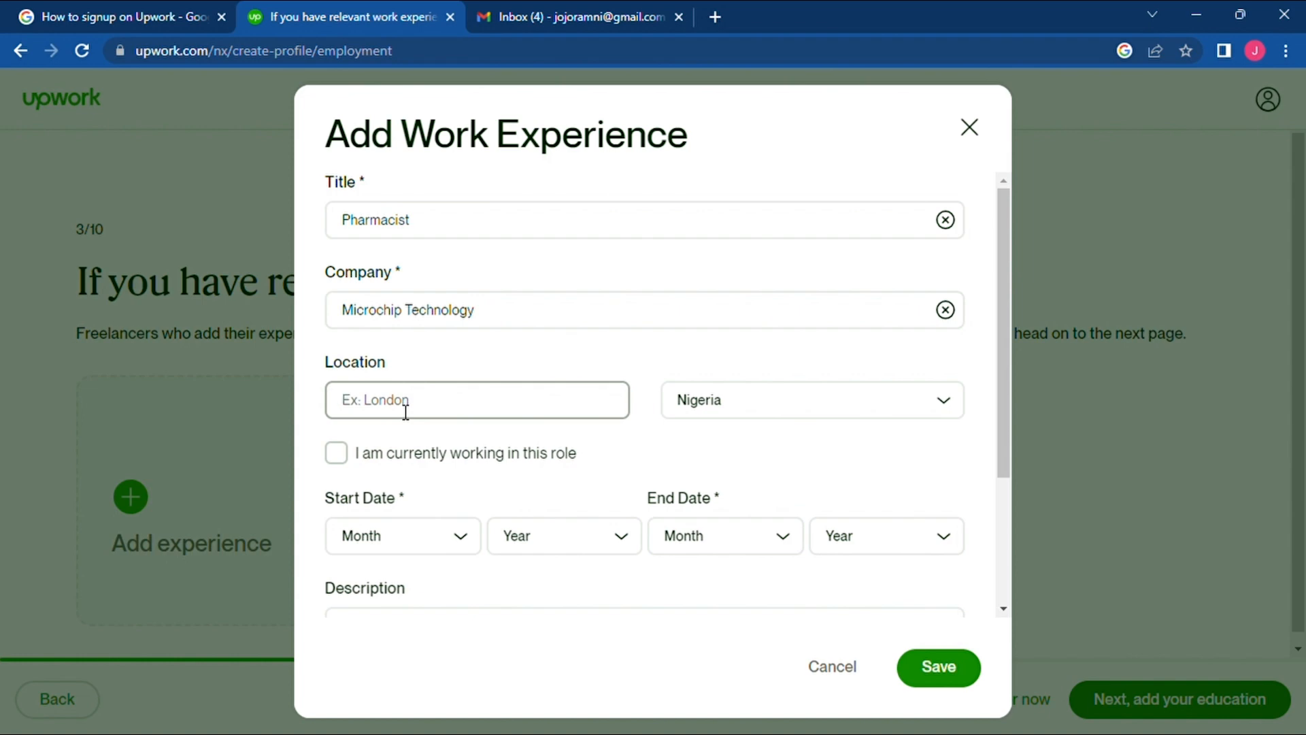
{"action": "type", "text": "Lagos"}
{"action": "left_click", "coordinate": [410, 474]}
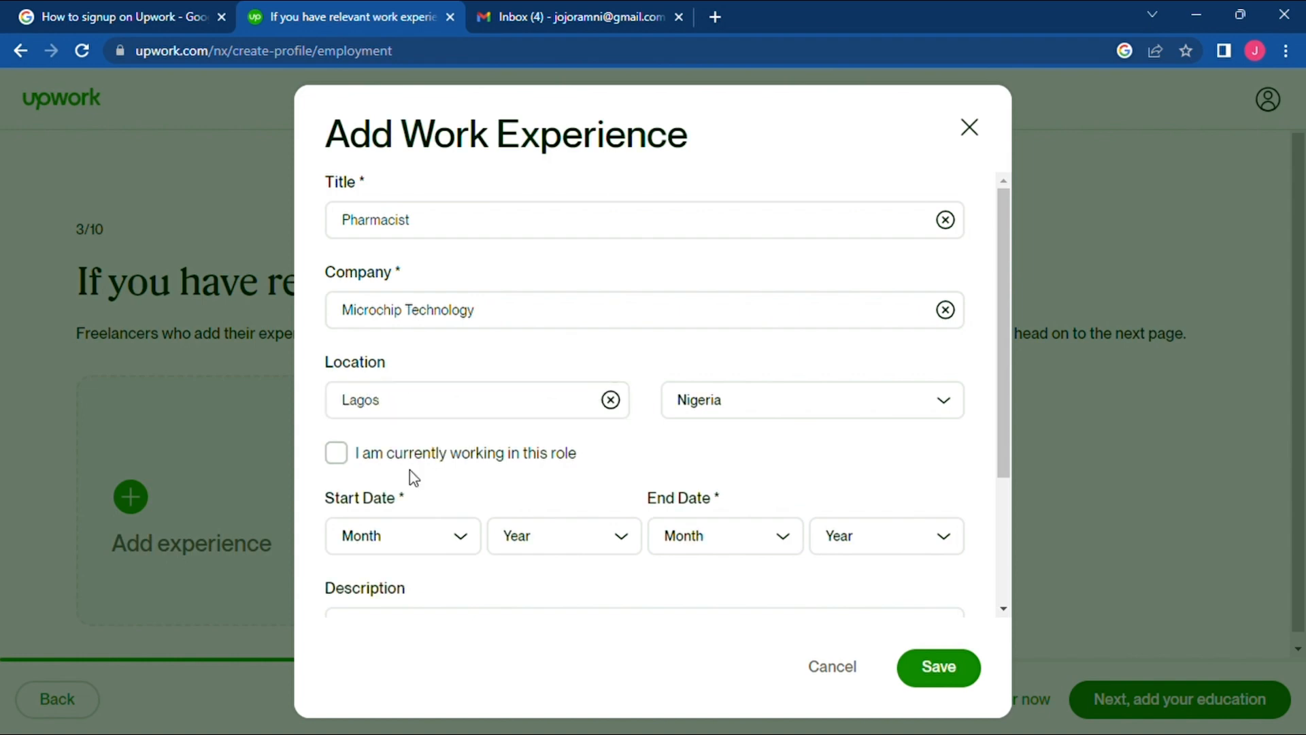
Step: Set the start month to January and try to save the work experience without a start year or end date
{"action": "left_click", "coordinate": [468, 543]}
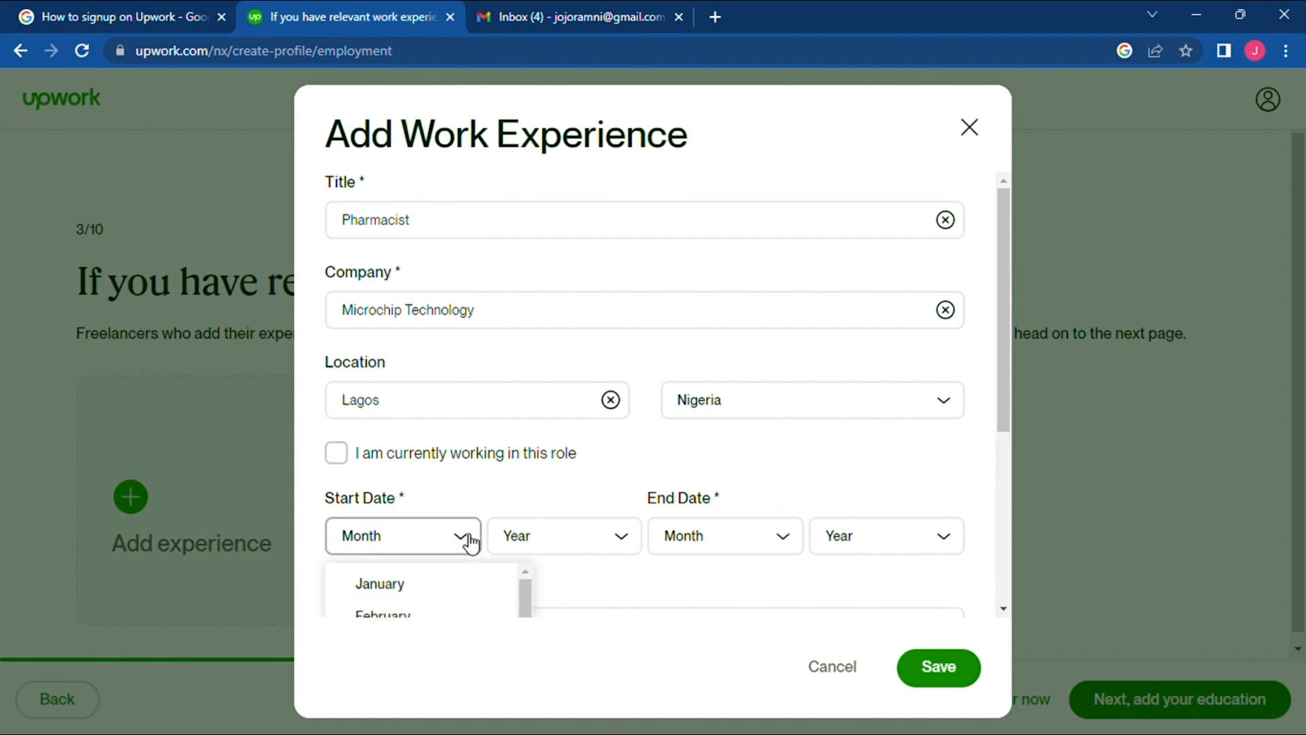
{"action": "left_click", "coordinate": [448, 584]}
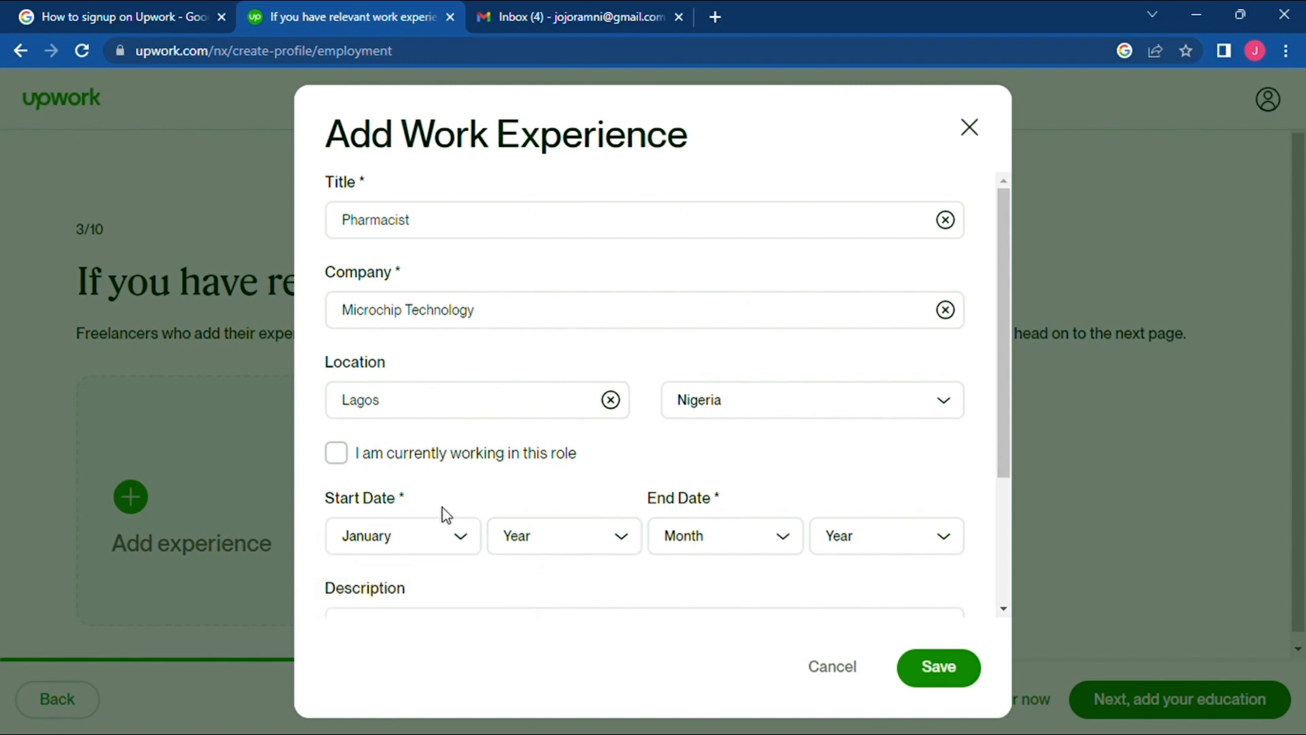
{"action": "left_click", "coordinate": [338, 465]}
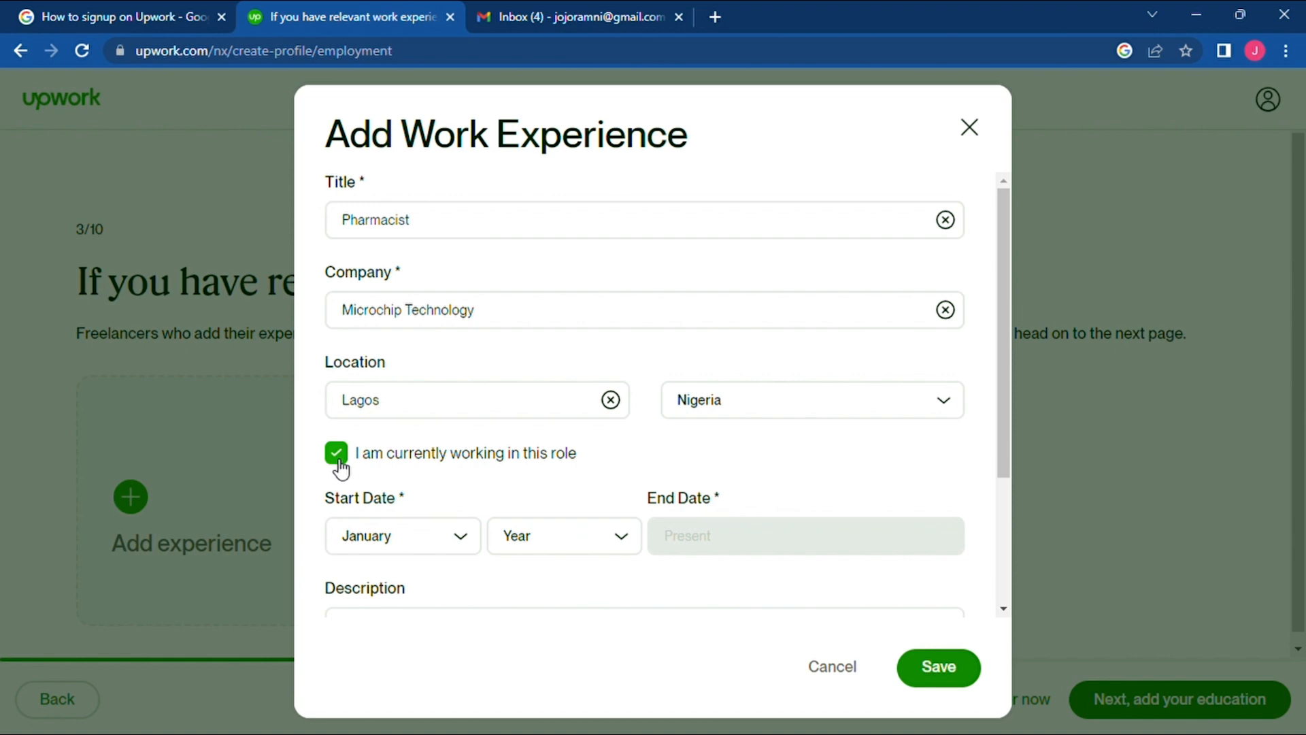
{"action": "left_click", "coordinate": [338, 462]}
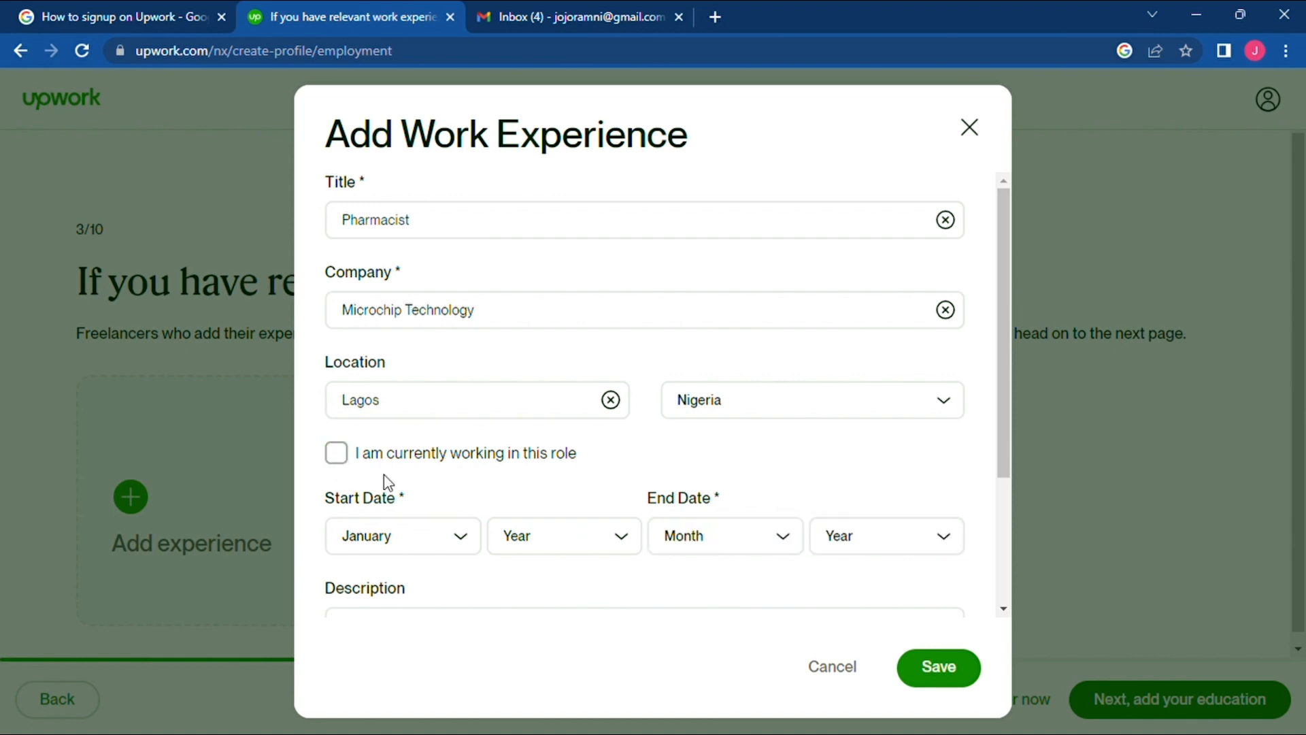
{"action": "left_click", "coordinate": [443, 537]}
{"action": "left_click", "coordinate": [562, 545]}
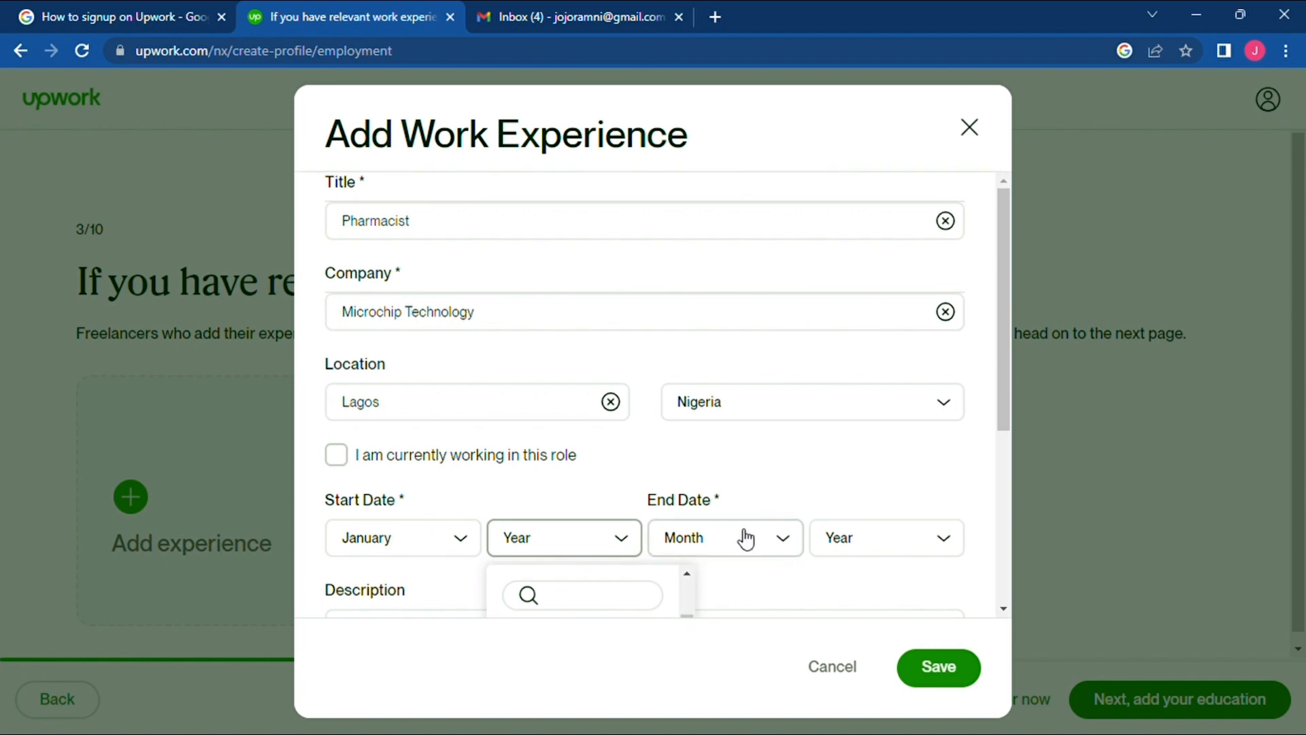
{"action": "left_click_drag", "start_coordinate": [999, 399], "coordinate": [1014, 527]}
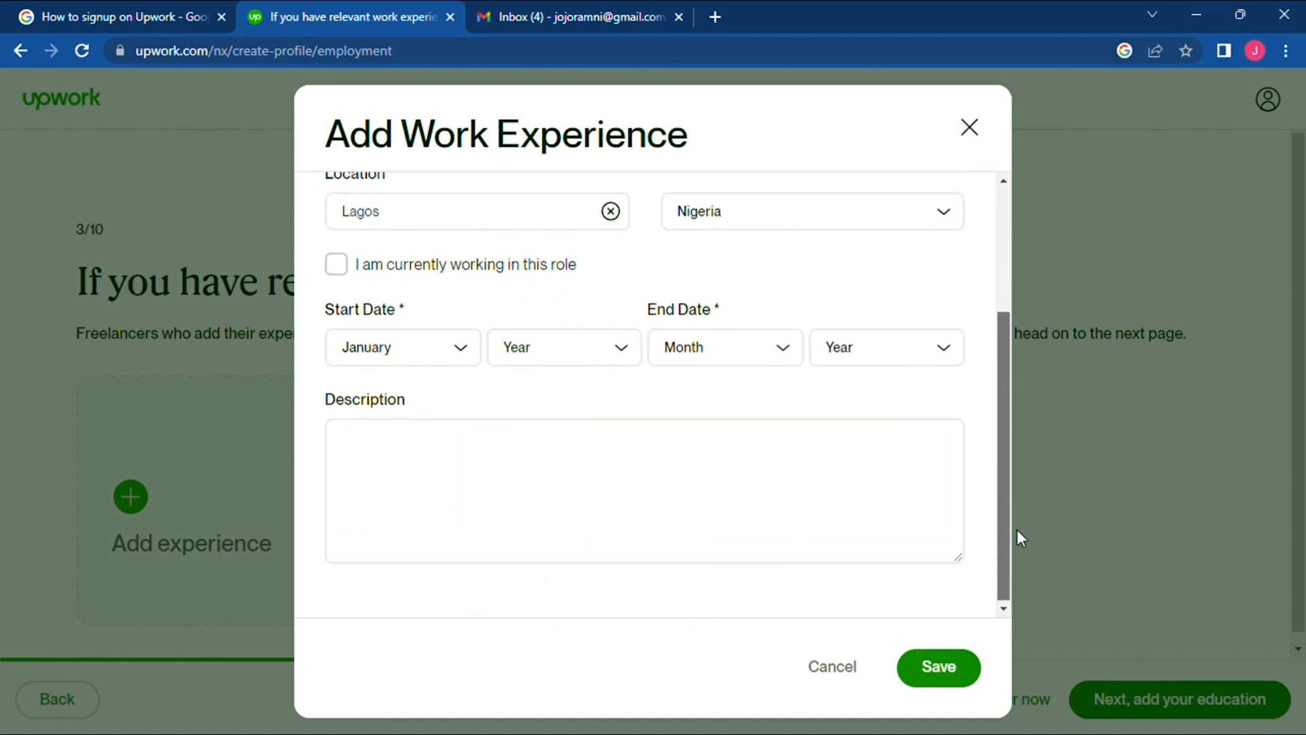
{"action": "left_click", "coordinate": [928, 670]}
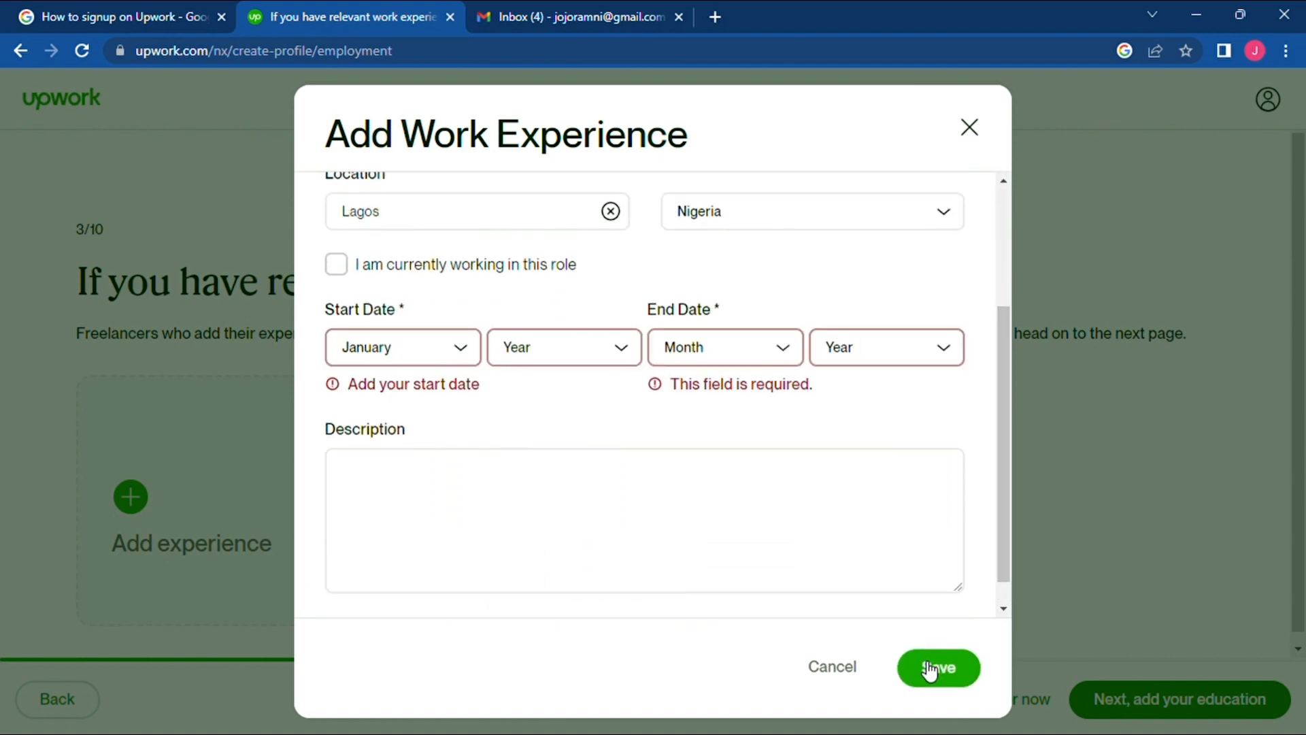
Step: Set the work experience start date to February 2023 and end date to March 2022, and try to save the entry
{"action": "left_click", "coordinate": [458, 355]}
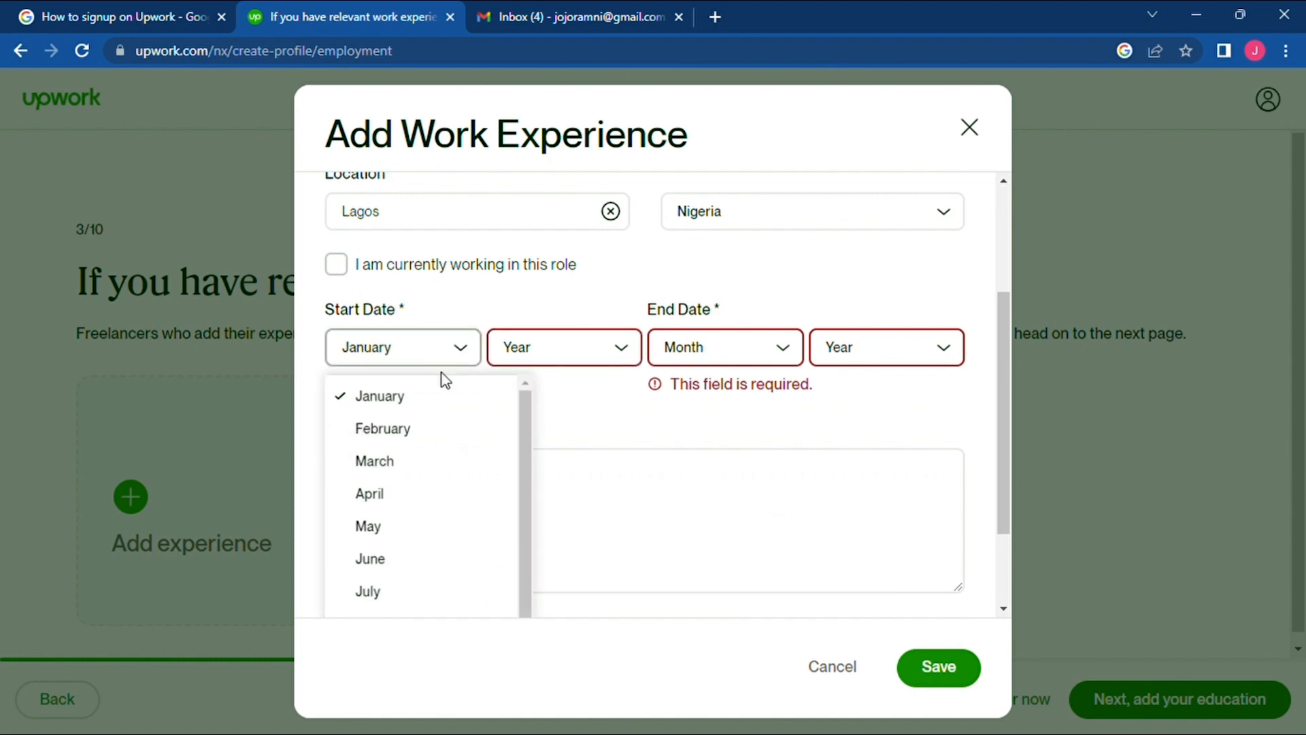
{"action": "left_click", "coordinate": [417, 432]}
{"action": "left_click", "coordinate": [571, 346]}
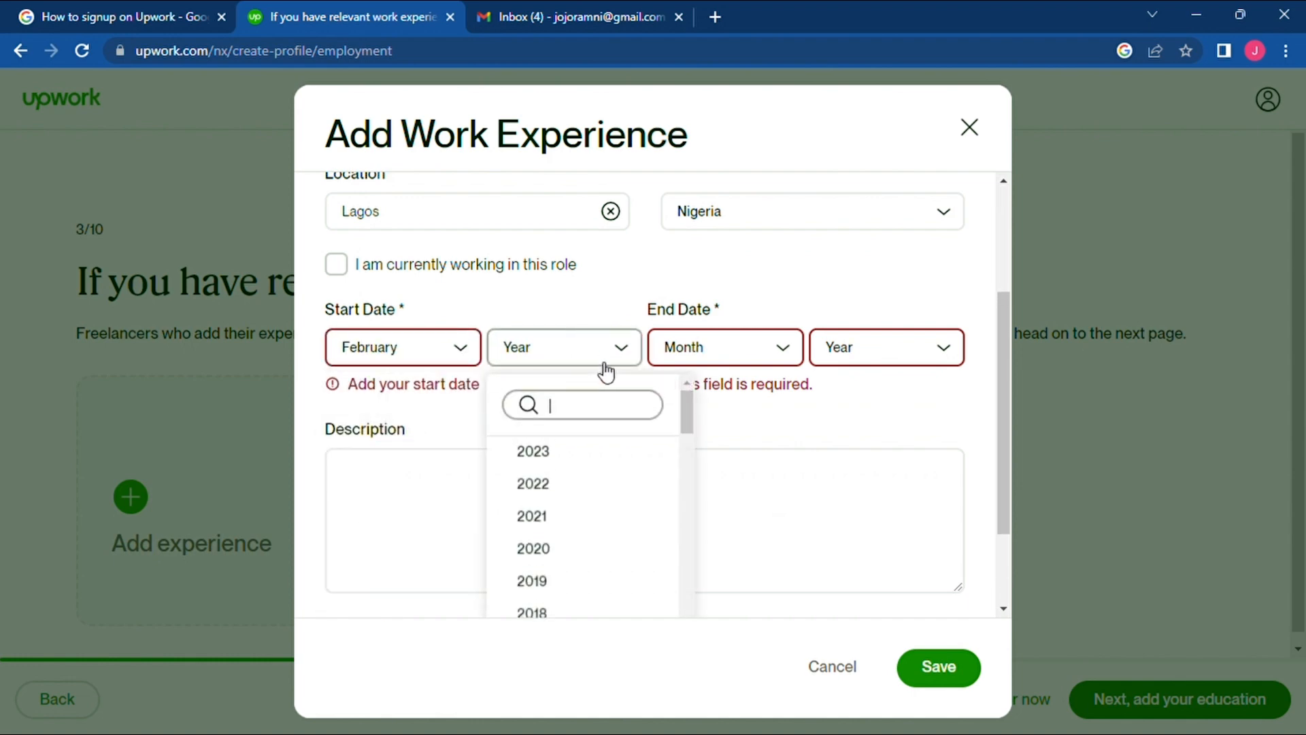
{"action": "left_click", "coordinate": [589, 461]}
{"action": "left_click", "coordinate": [737, 352]}
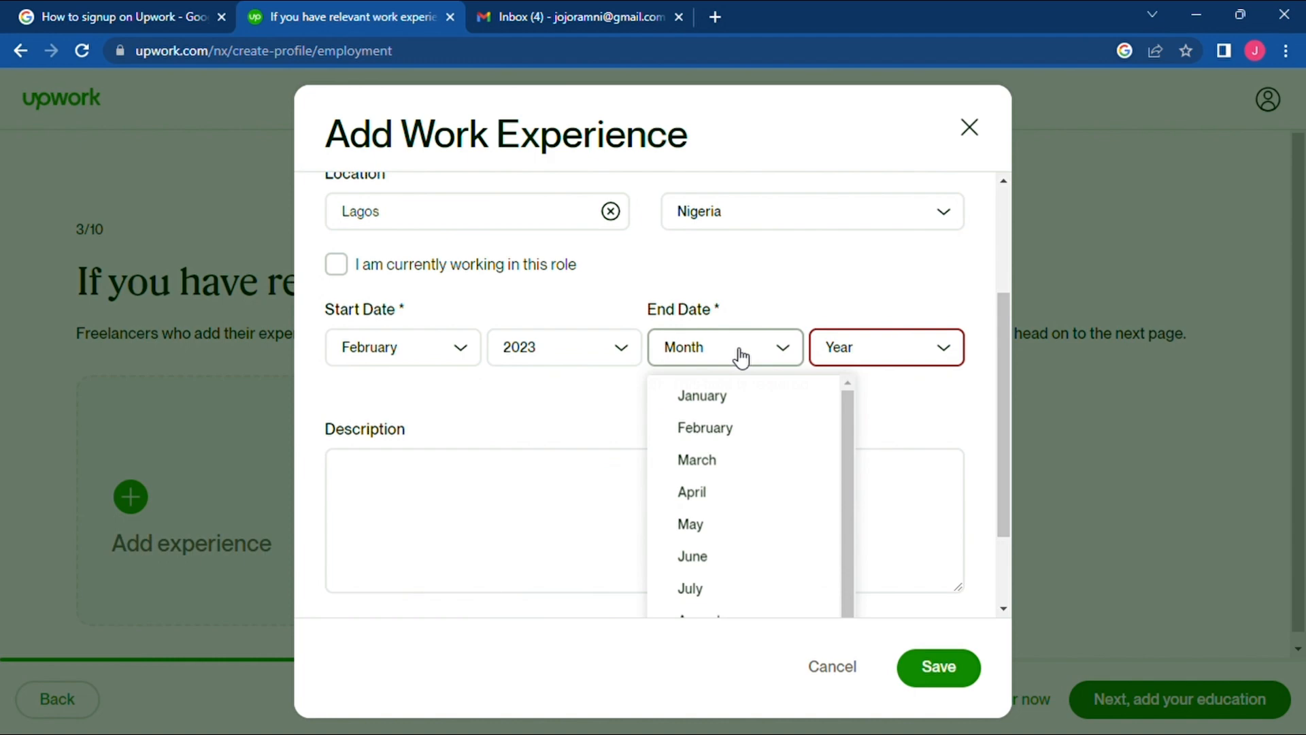
{"action": "left_click", "coordinate": [772, 468]}
{"action": "left_click", "coordinate": [865, 347]}
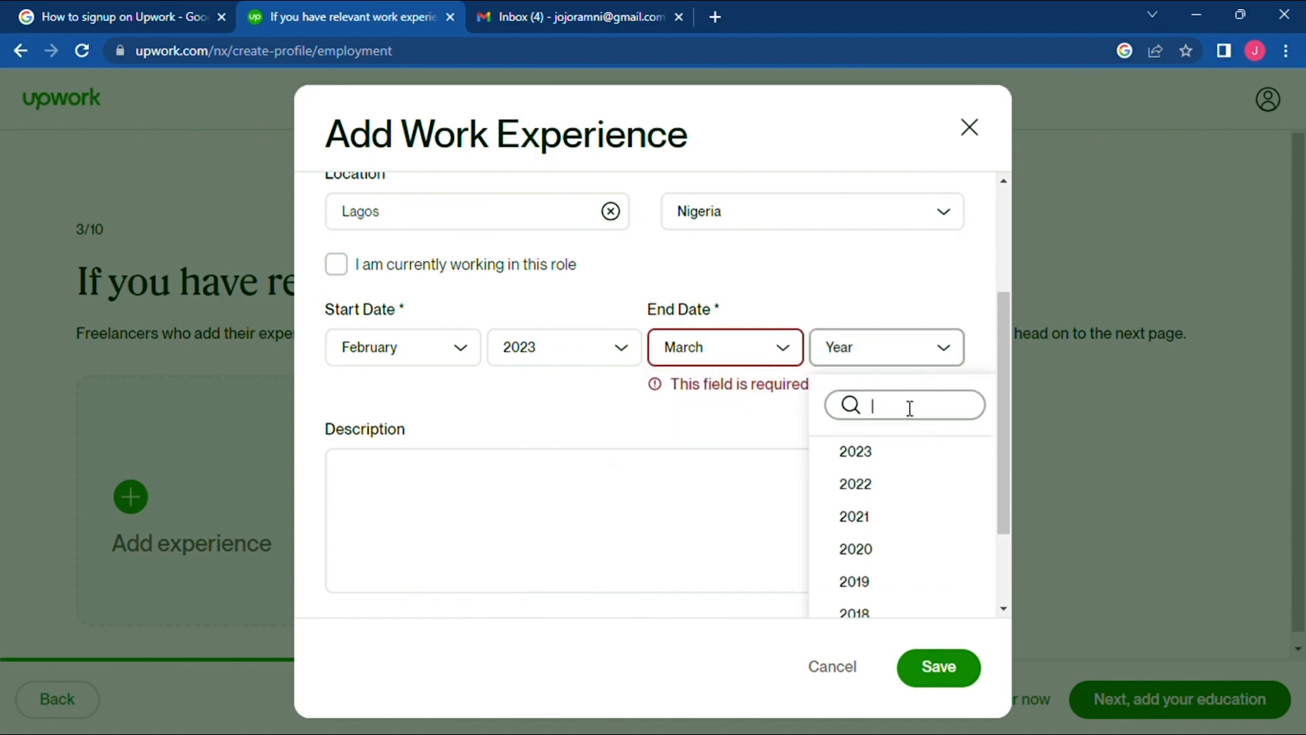
{"action": "left_click", "coordinate": [891, 484]}
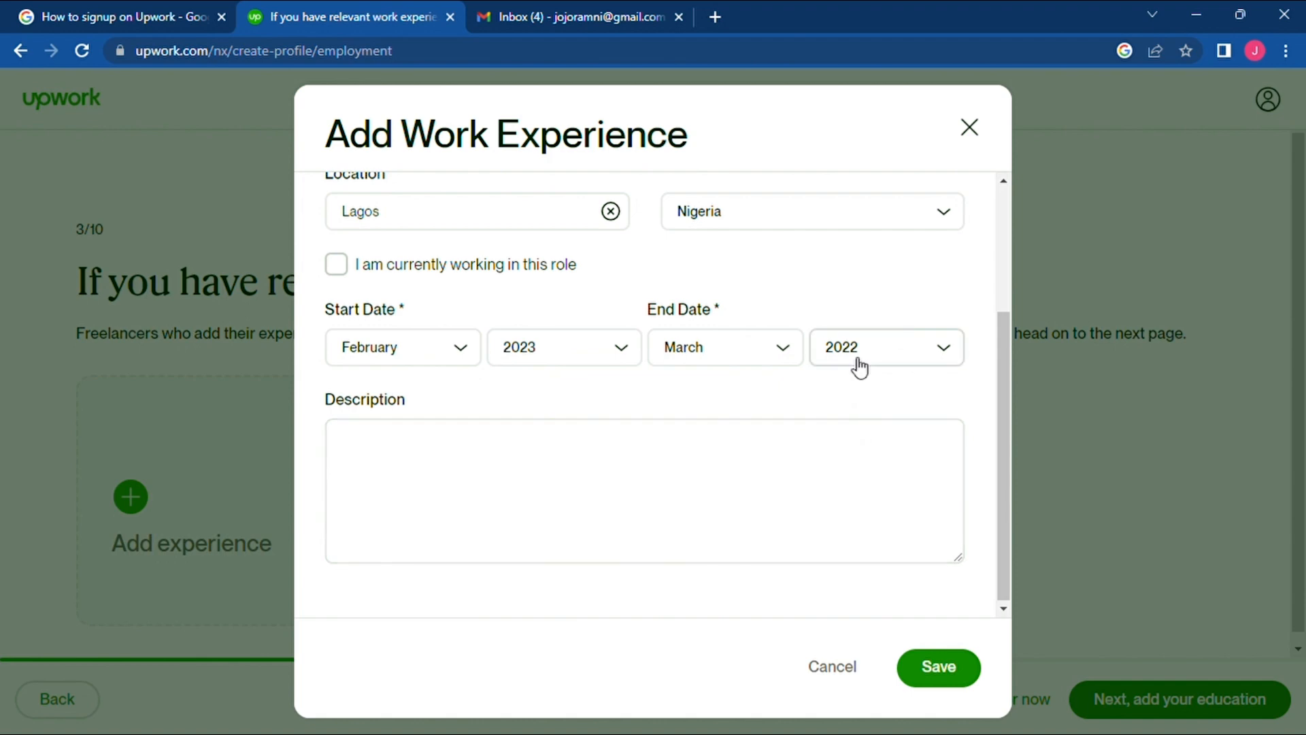
{"action": "left_click", "coordinate": [963, 661]}
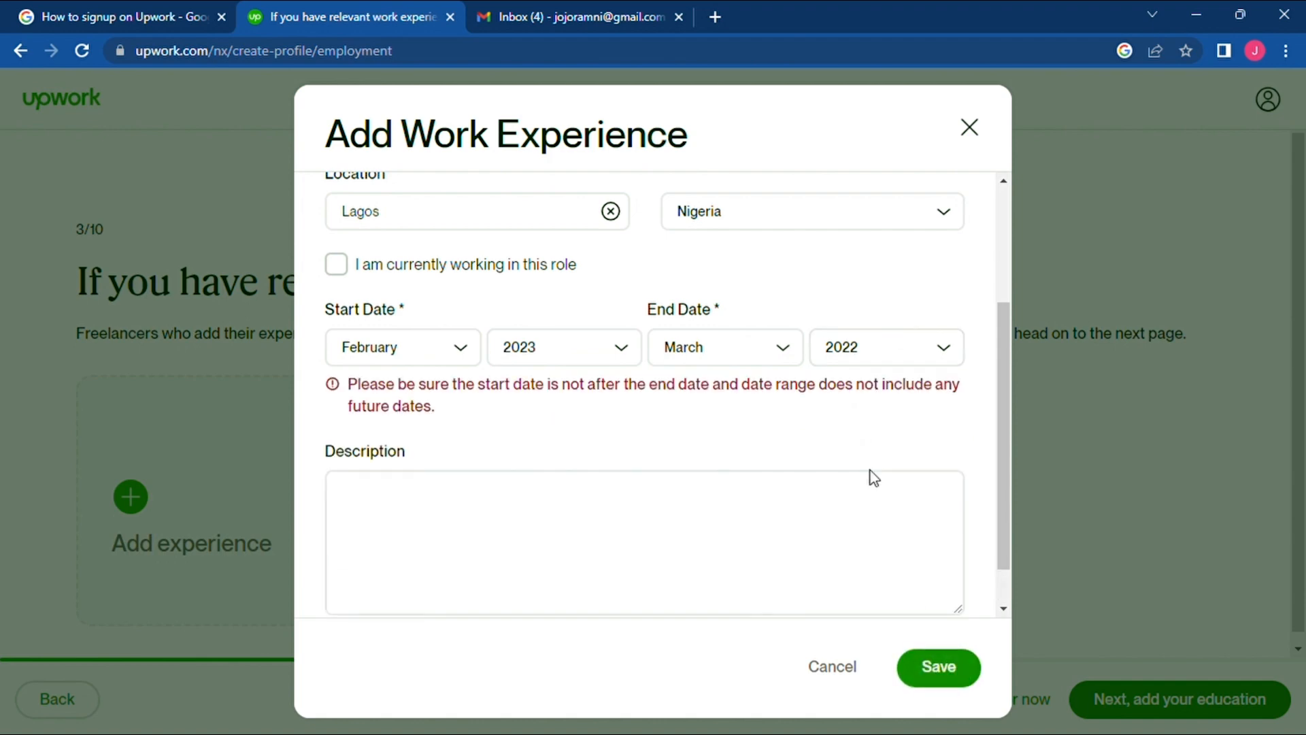
Step: Set the end year of the Pharmacist work experience to 2023 and save the entry
{"action": "left_click", "coordinate": [850, 357]}
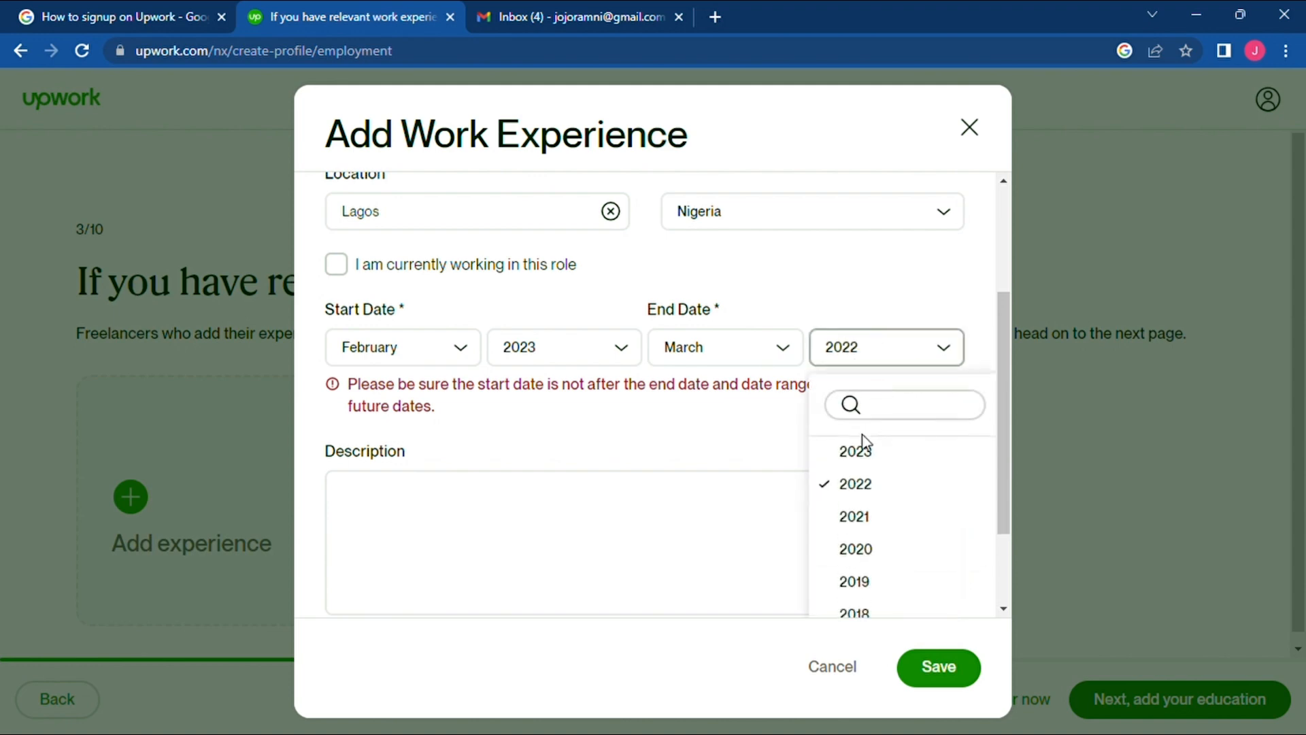
{"action": "left_click", "coordinate": [867, 459]}
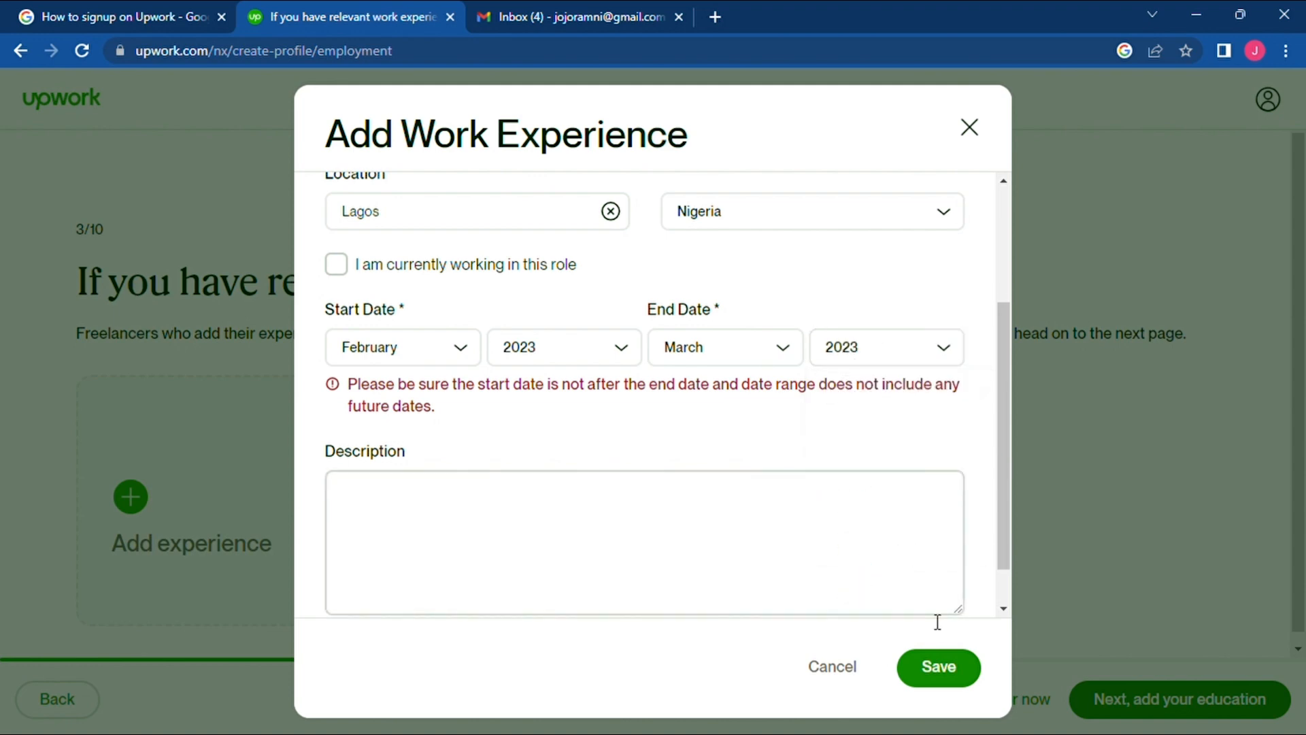
{"action": "left_click", "coordinate": [937, 668]}
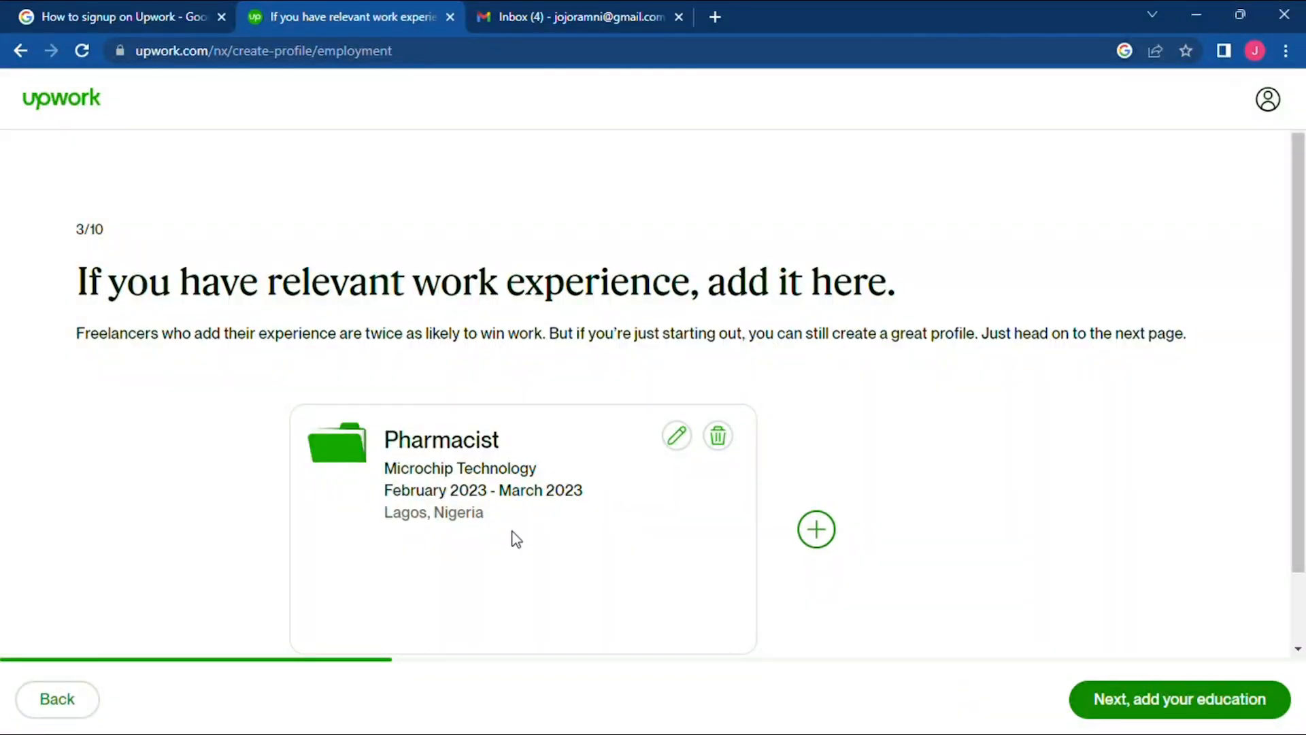
{"action": "left_click", "coordinate": [192, 481]}
{"action": "scroll", "coordinate": [192, 482], "scroll_direction": "down", "scroll_amount": 1}
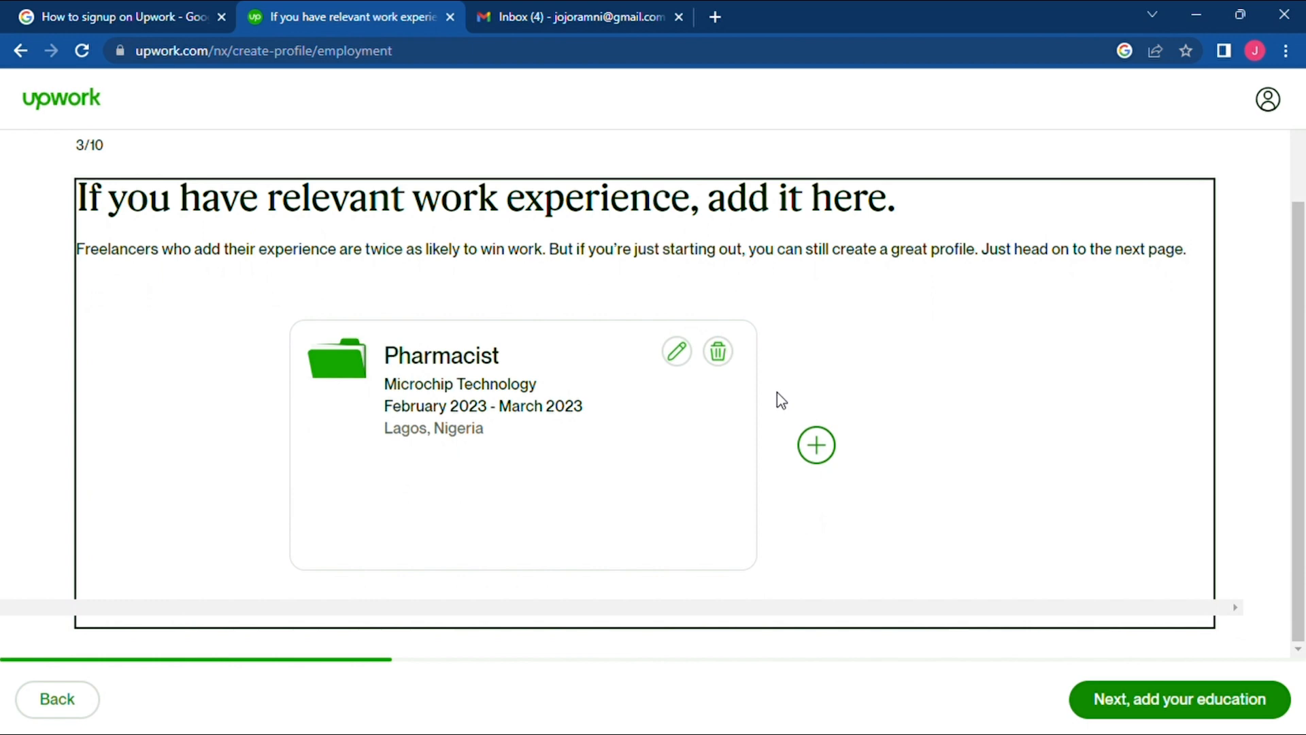
{"action": "left_click", "coordinate": [816, 443]}
{"action": "left_click", "coordinate": [557, 229]}
{"action": "left_click", "coordinate": [980, 129]}
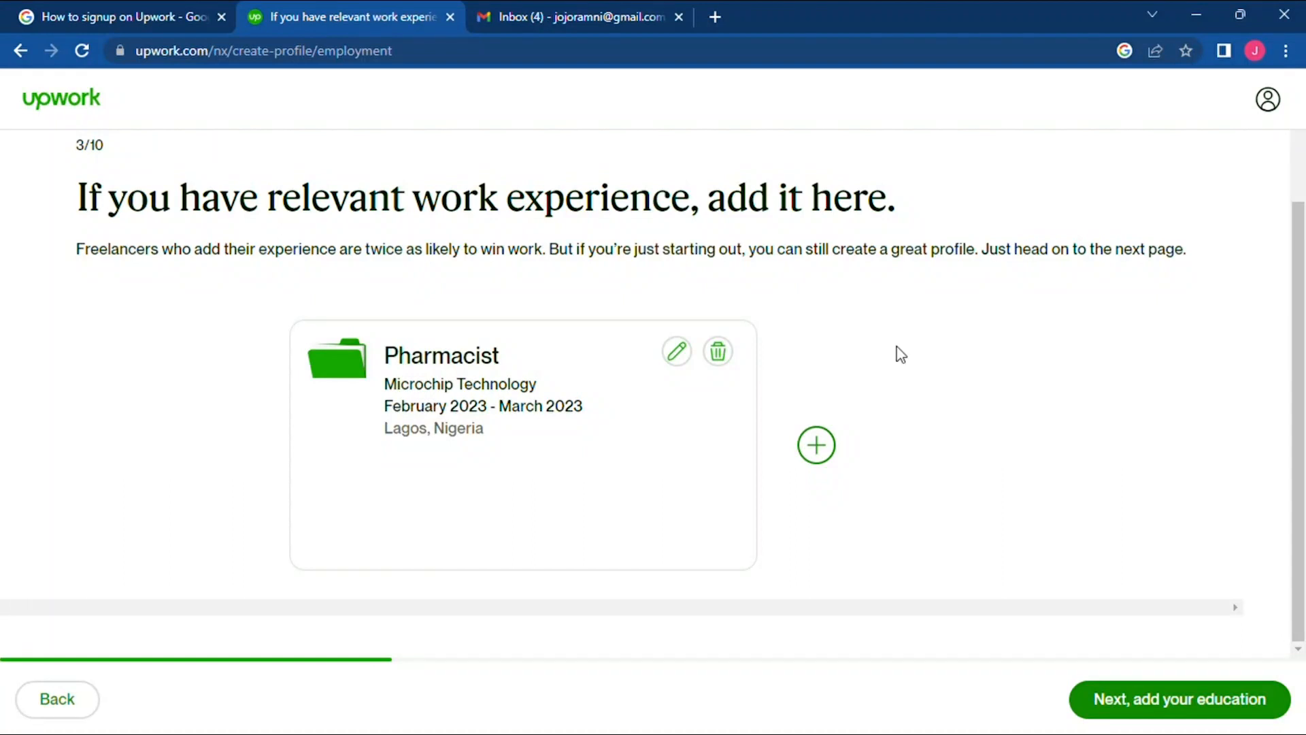
Step: Continue to the education page and start an education entry with University of Ibadan as the school
{"action": "left_click", "coordinate": [1117, 707]}
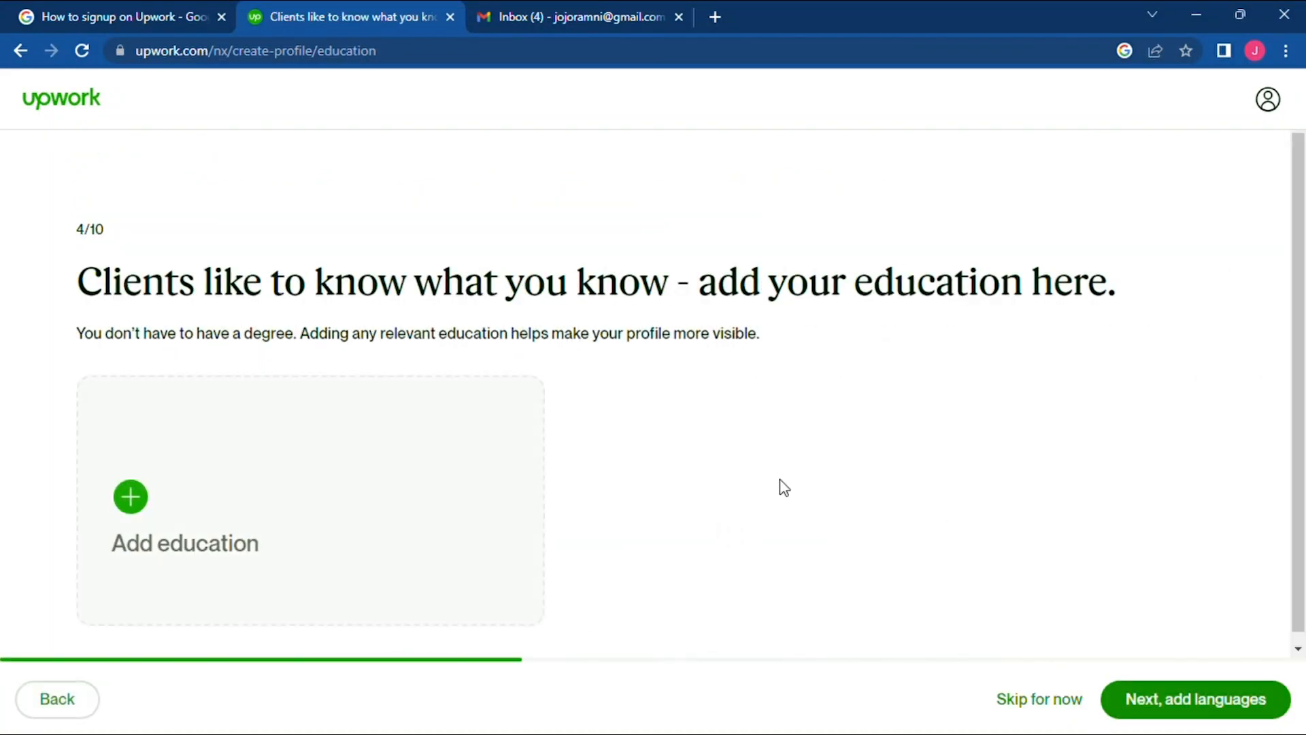
{"action": "left_click", "coordinate": [134, 511]}
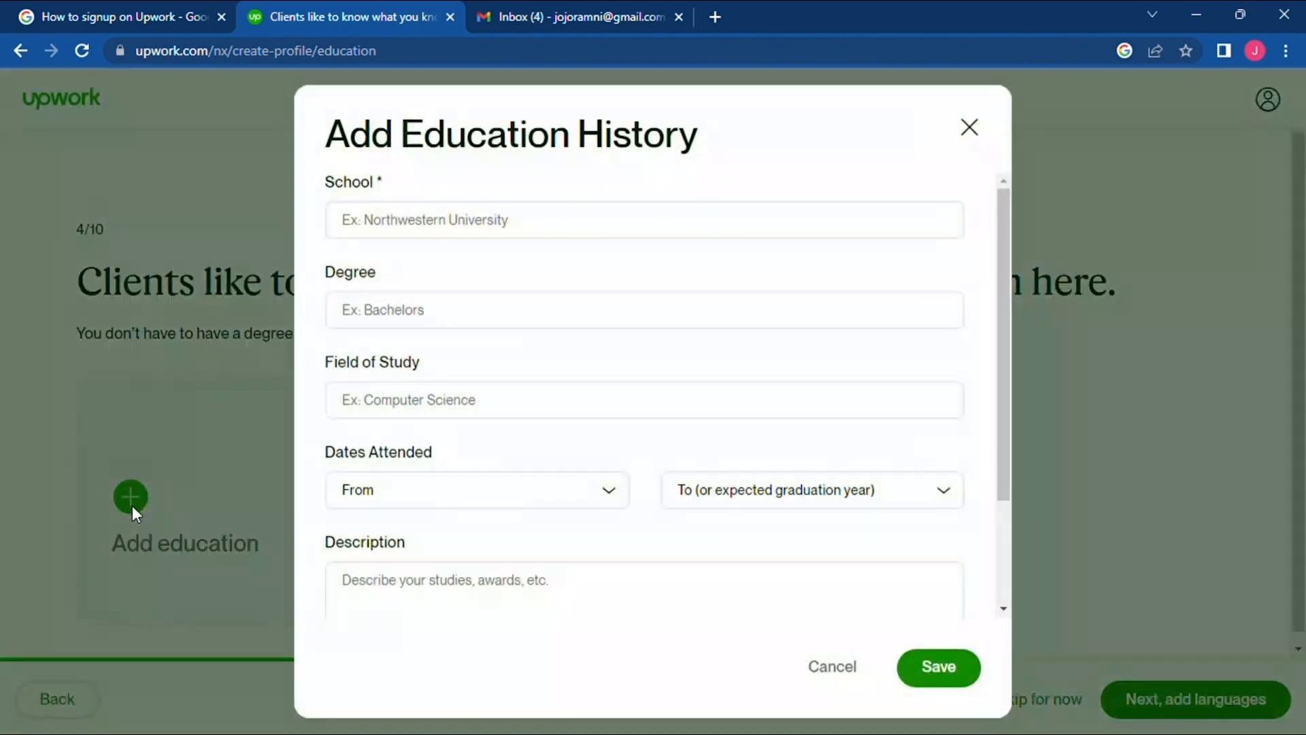
{"action": "left_click", "coordinate": [446, 238]}
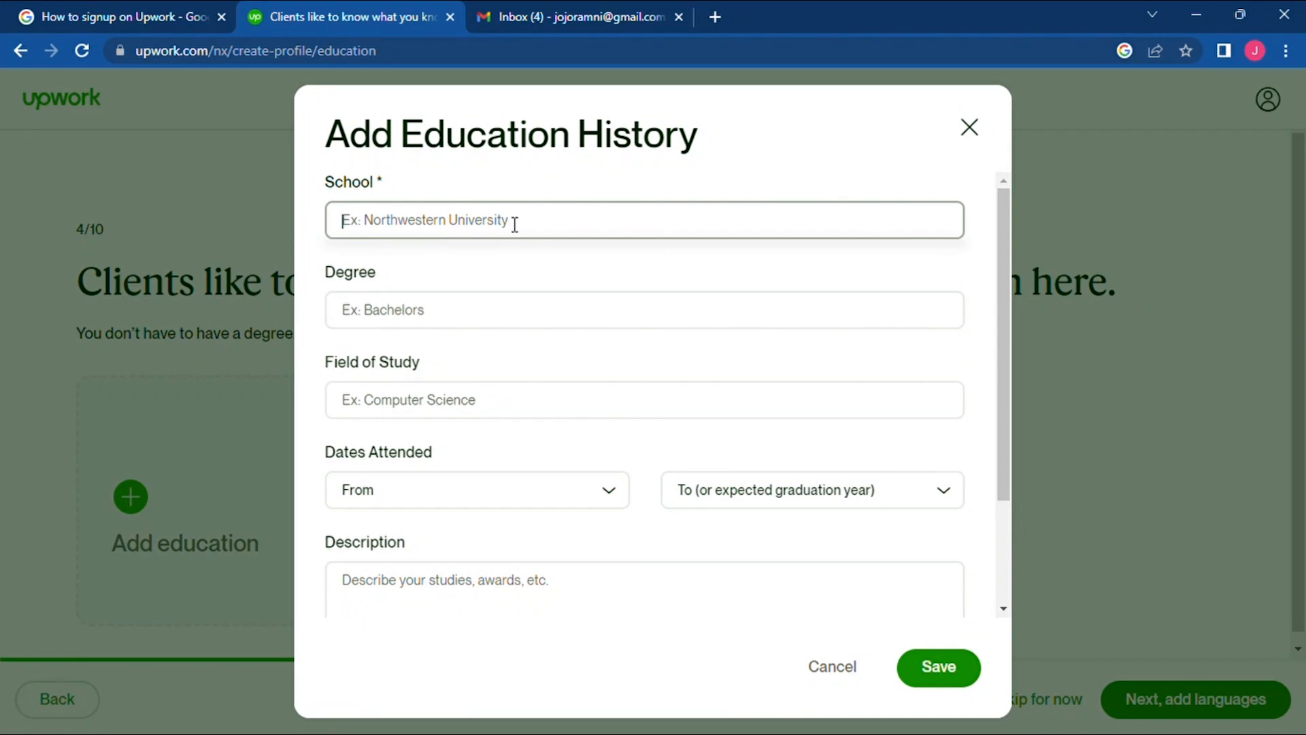
{"action": "type", "text": "Univer"}
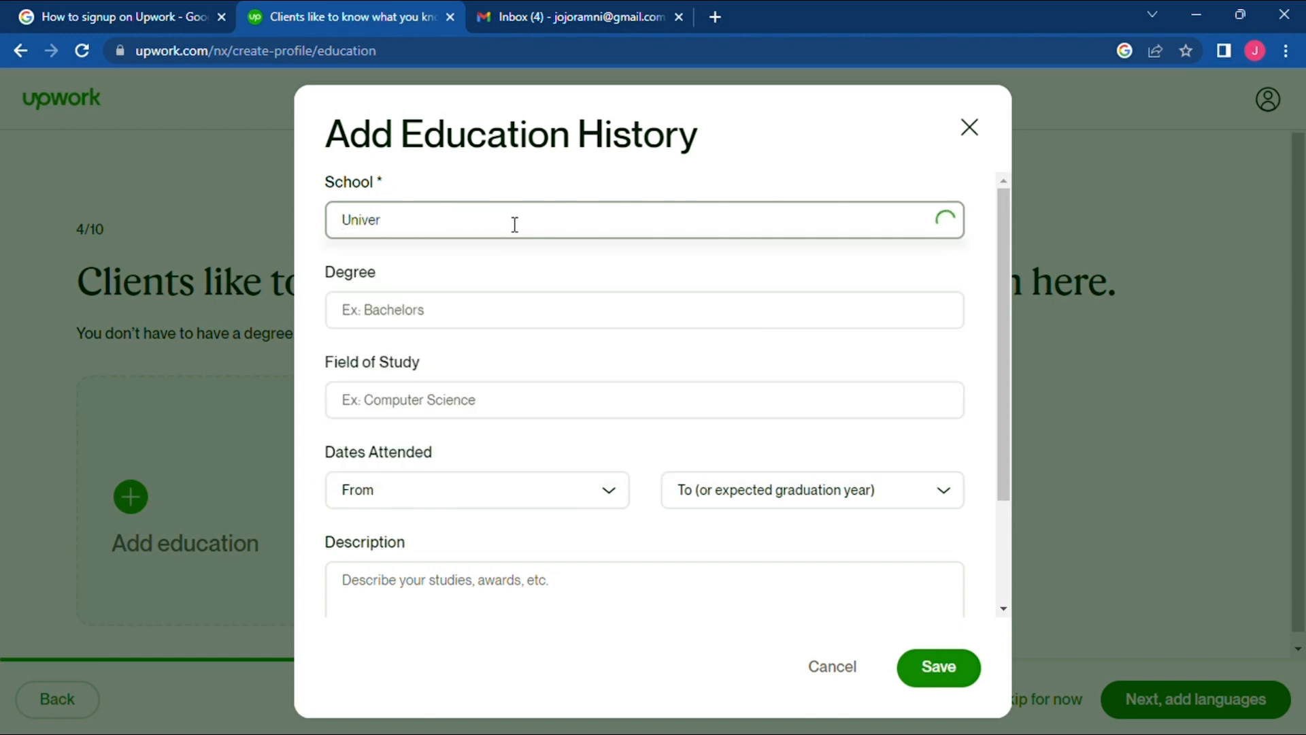
{"action": "type", "text": "sity of"}
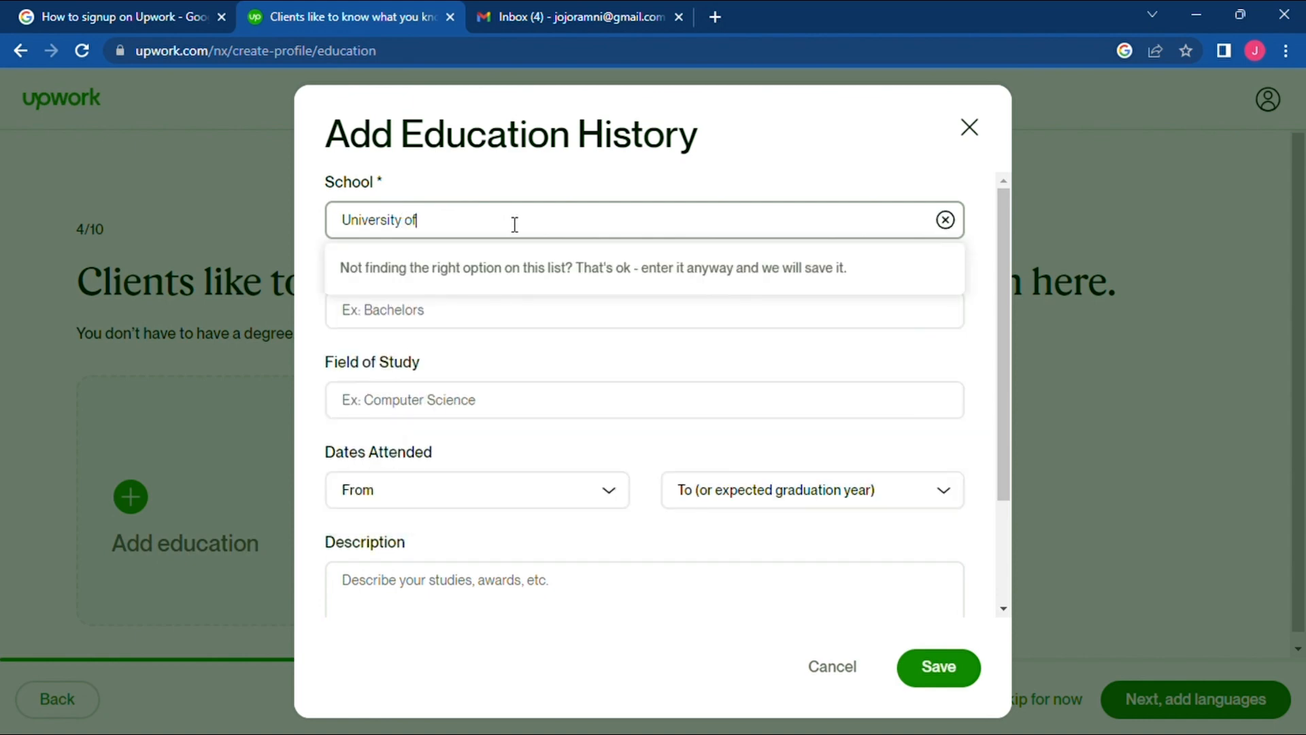
{"action": "type", "text": " Iba"}
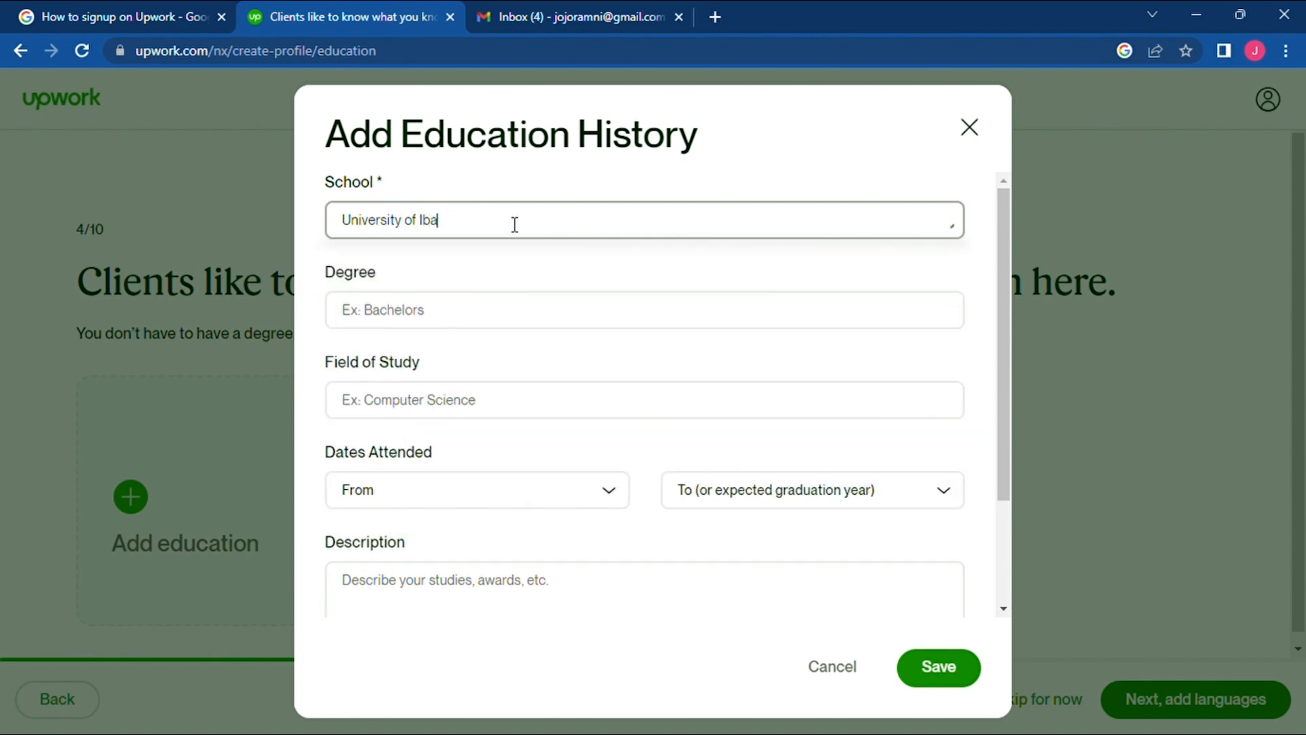
{"action": "left_click", "coordinate": [469, 269]}
Step: Try to enter B.Sc as the degree of the education entry, and clear the field again
{"action": "left_click", "coordinate": [454, 315]}
{"action": "type", "text": "B"}
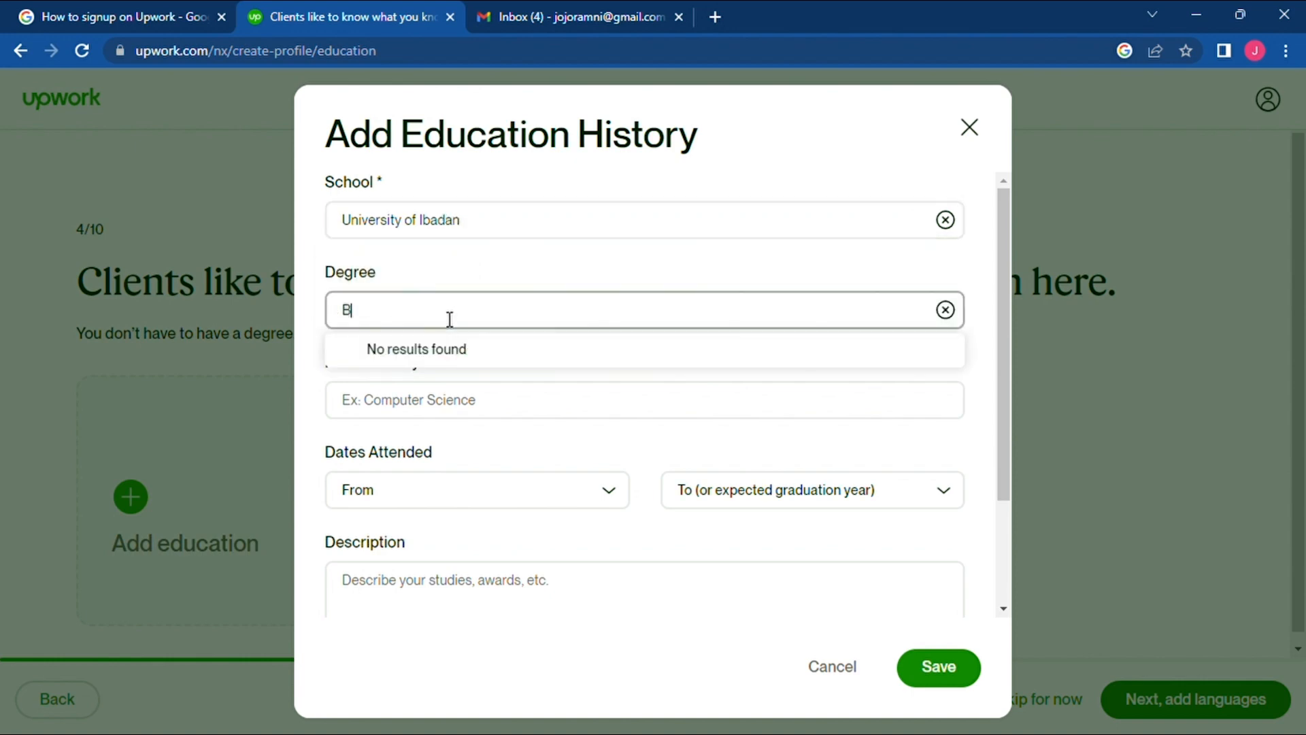
{"action": "type", "text": ".Sc"}
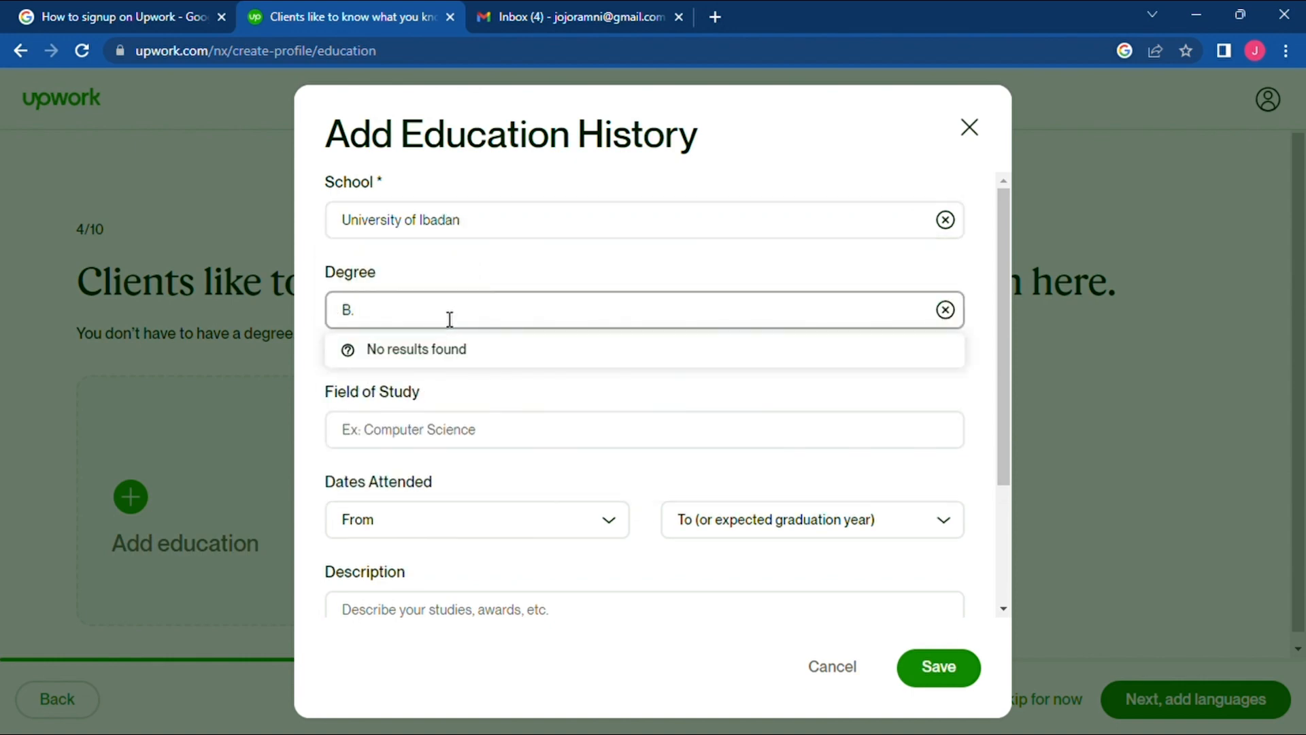
{"action": "key", "text": "BackSpace"}
{"action": "key", "text": "BackSpace"}
{"action": "key", "text": "BackSpace"}
{"action": "key", "text": "BackSpace"}
{"action": "key", "text": "BackSpace"}
{"action": "type", "text": "Poli"}
{"action": "key", "text": "BackSpace"}
{"action": "key", "text": "BackSpace"}
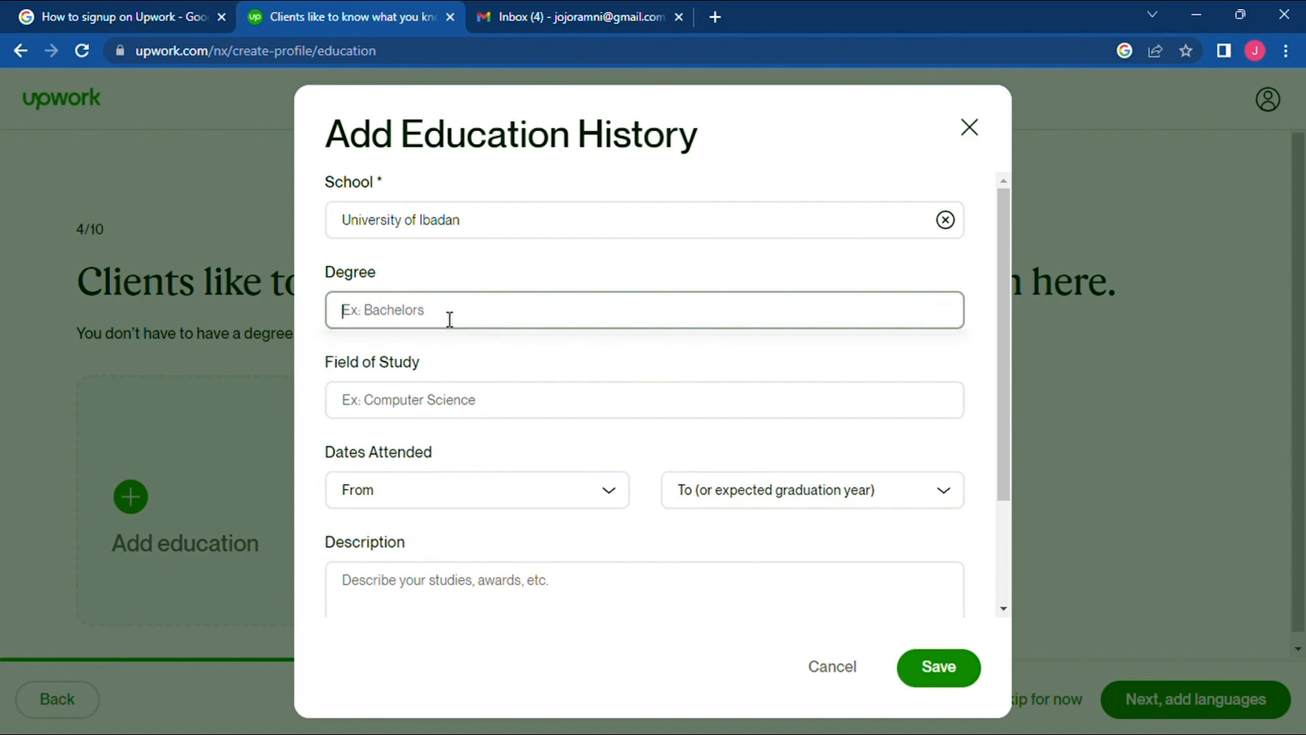
Step: Search the degrees for "Bachelor of" and choose Bachelor of Accountancy (BAcc) for the education entry
{"action": "type", "text": "Ba"}
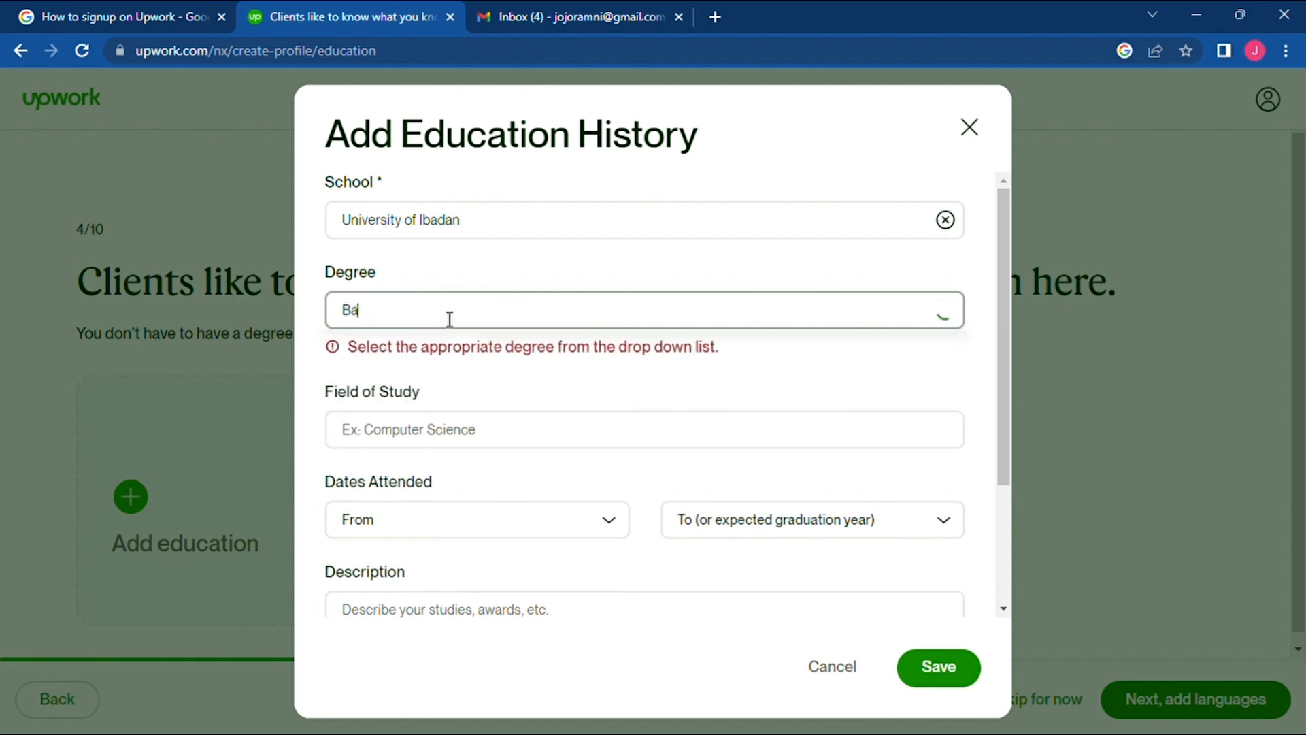
{"action": "type", "text": "chelors"}
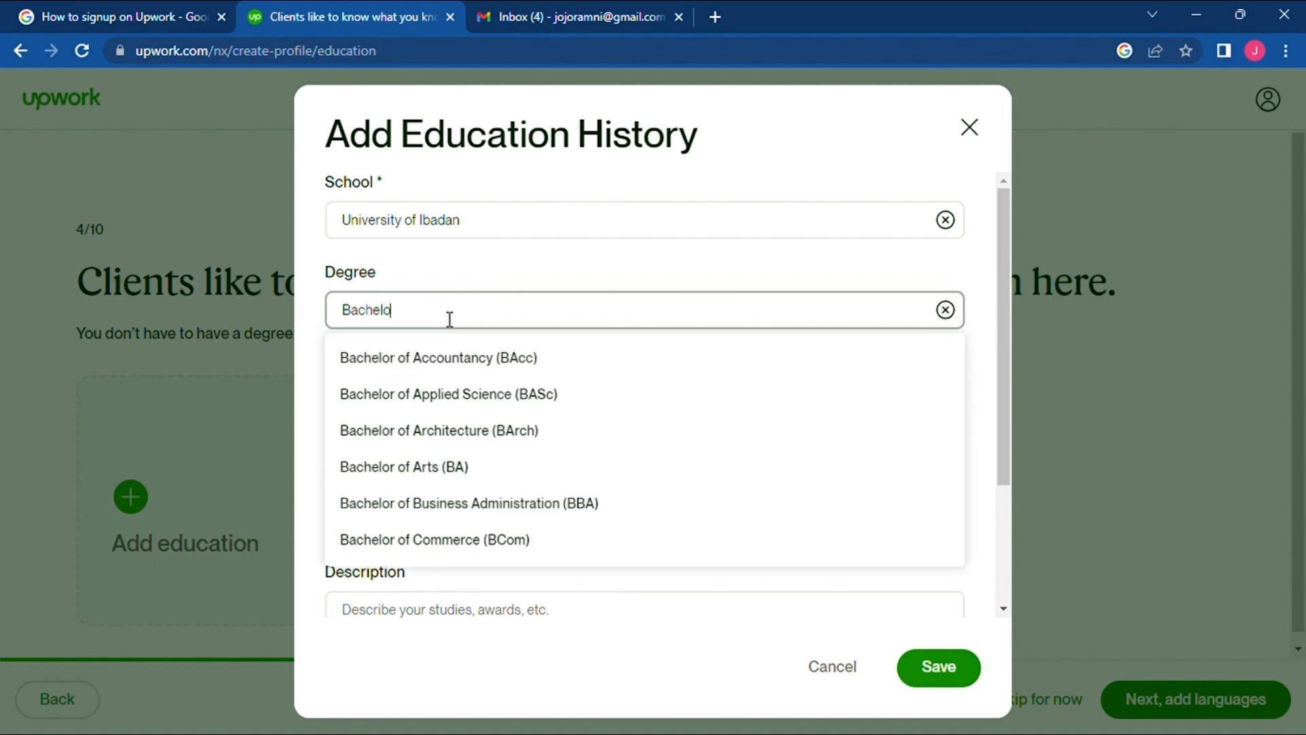
{"action": "key", "text": "BackSpace"}
{"action": "key", "text": "BackSpace"}
{"action": "type", "text": "r of Po"}
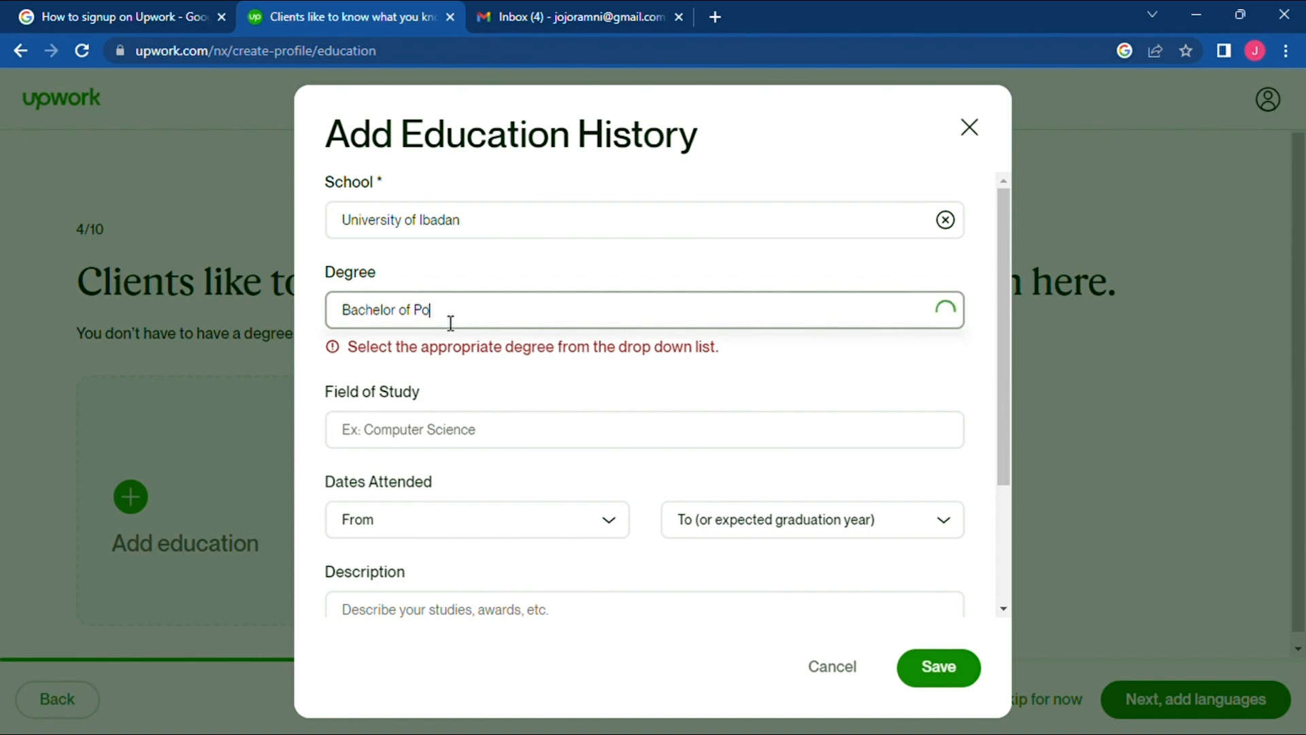
{"action": "key", "text": "BackSpace"}
{"action": "key", "text": "BackSpace"}
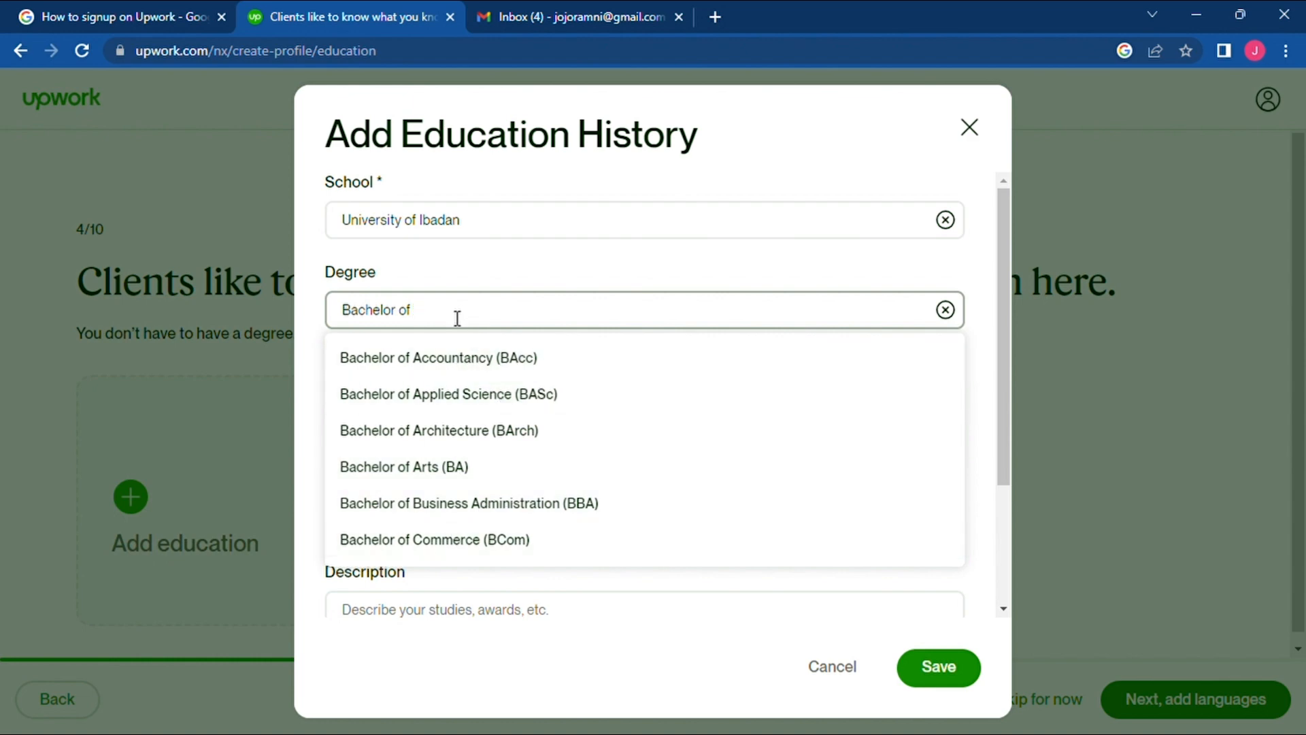
{"action": "type", "text": "A"}
{"action": "key", "text": "BackSpace"}
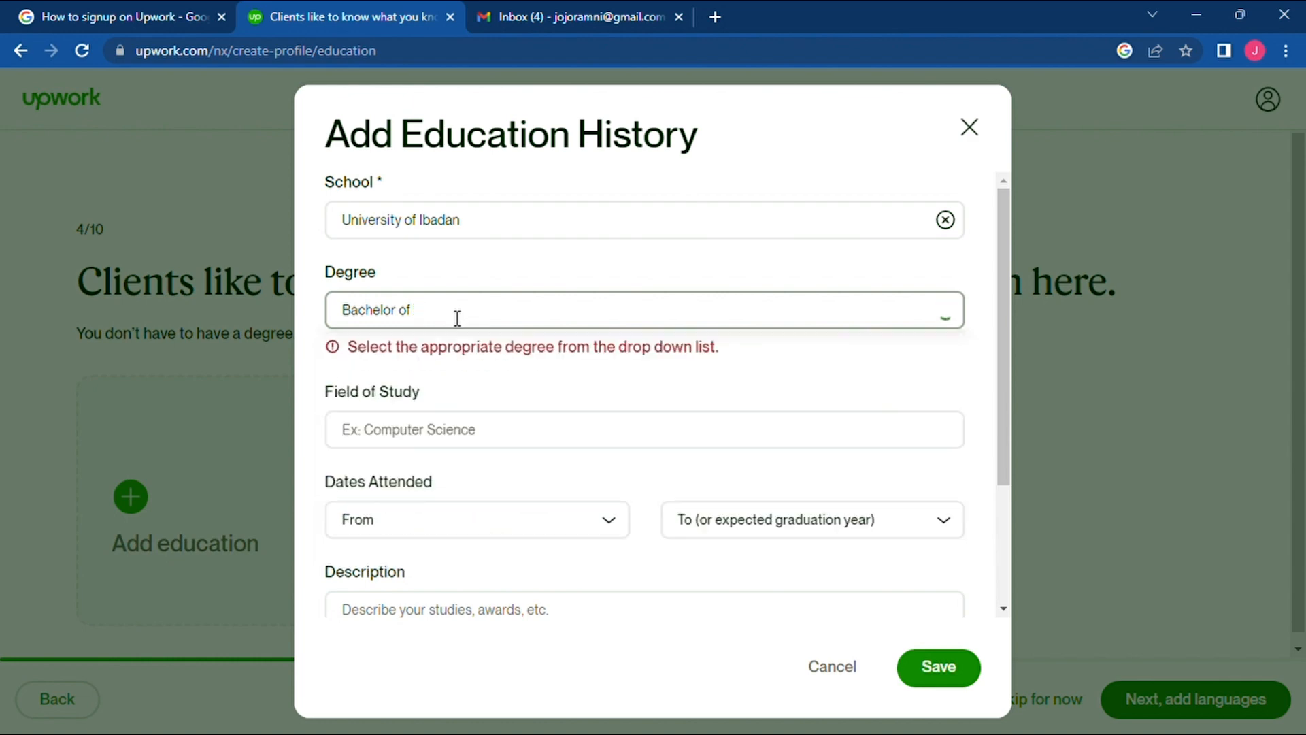
{"action": "left_click", "coordinate": [435, 373]}
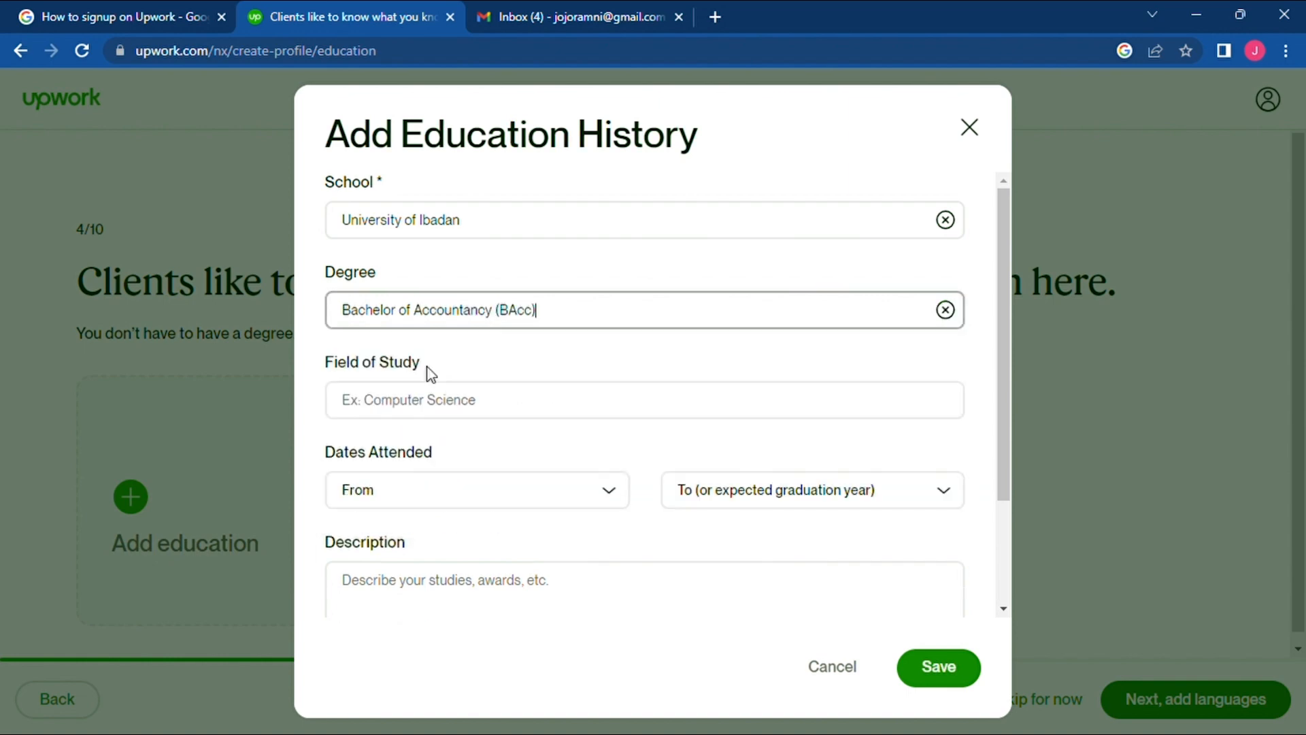
Step: Set the field of study to Advertising and save the education entry
{"action": "left_click", "coordinate": [415, 416]}
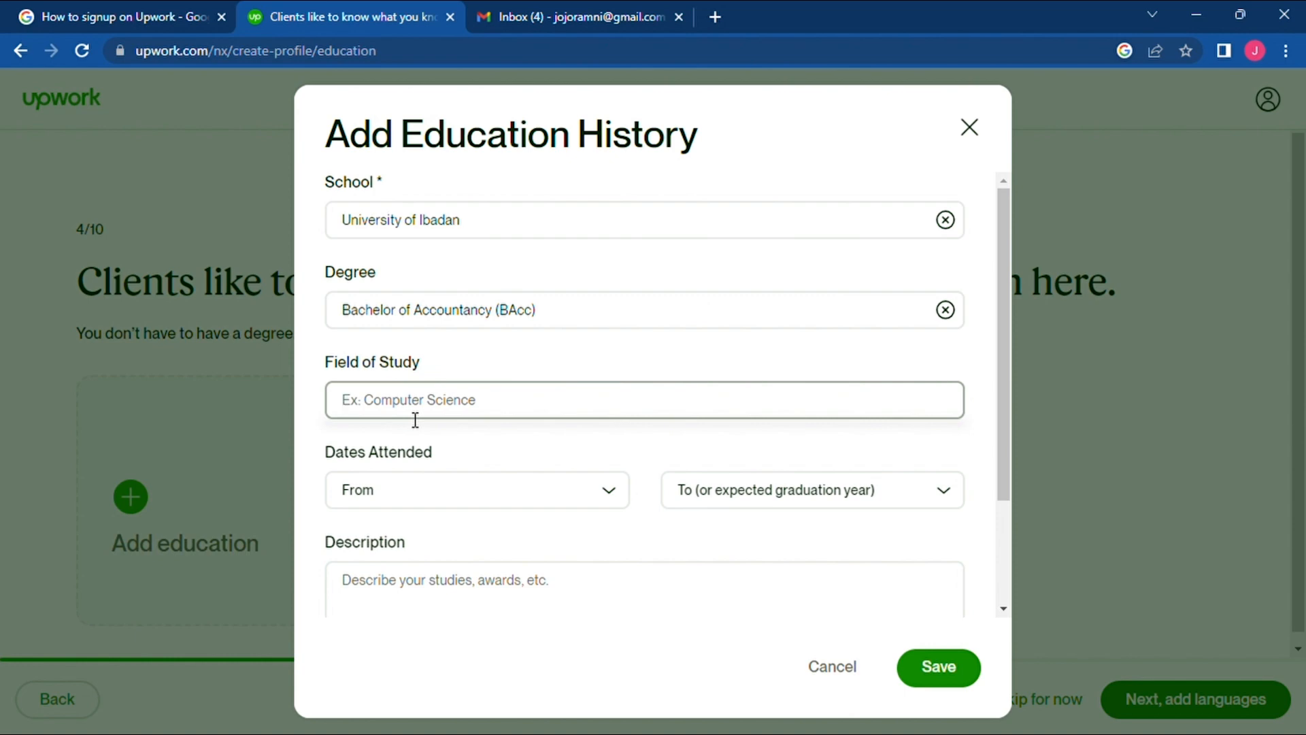
{"action": "type", "text": "Acc"}
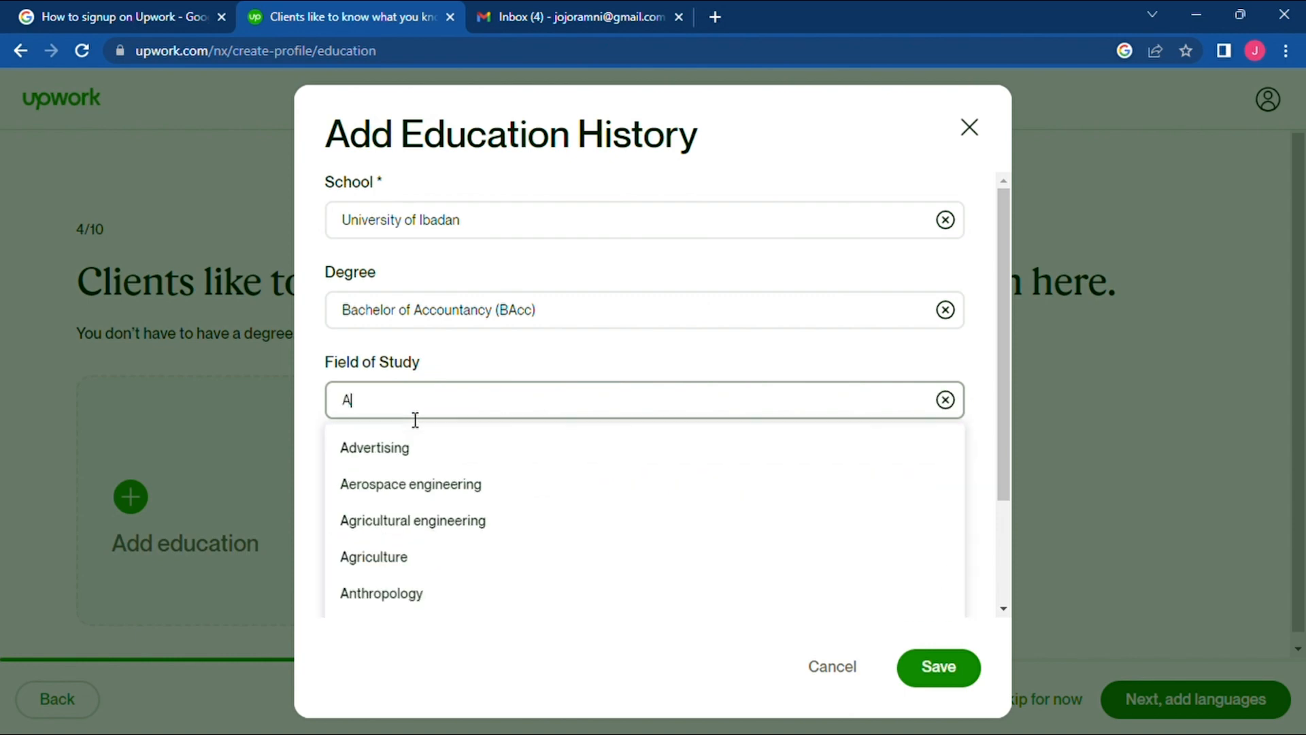
{"action": "key", "text": "BackSpace"}
{"action": "key", "text": "BackSpace"}
{"action": "left_click", "coordinate": [405, 449]}
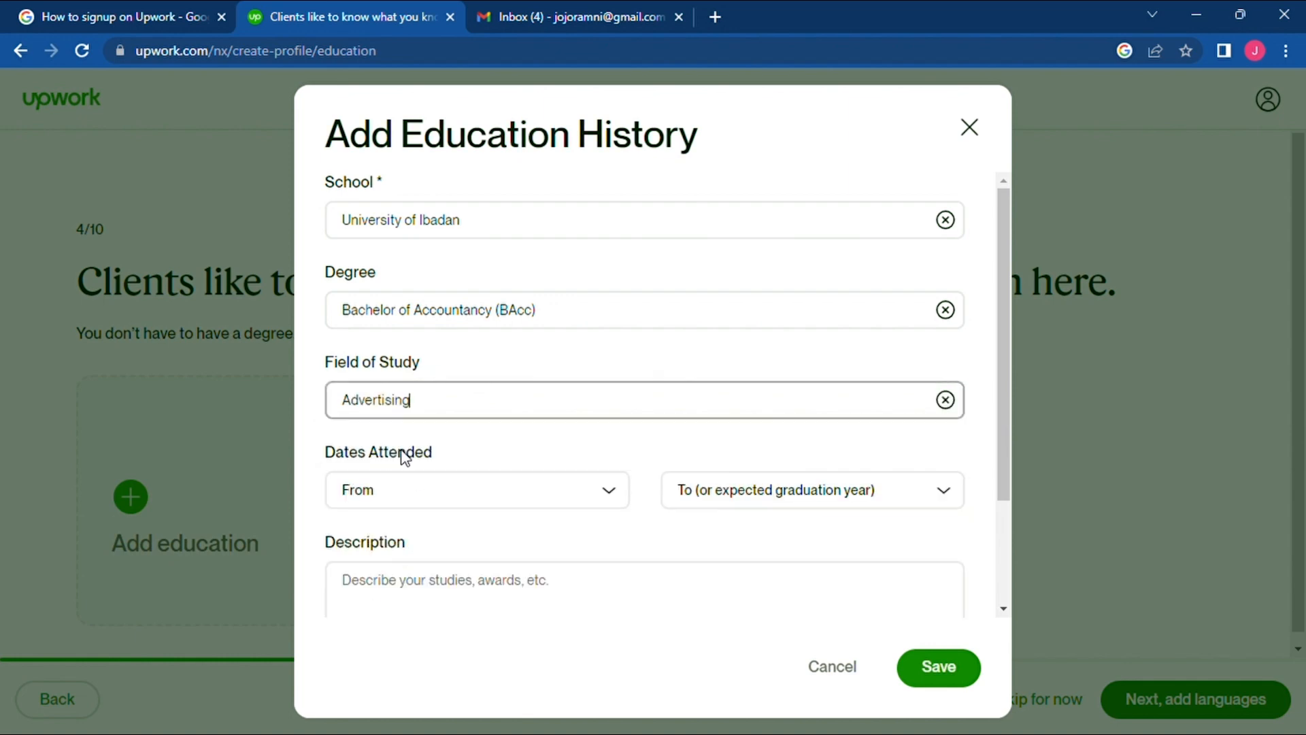
{"action": "left_click", "coordinate": [954, 668]}
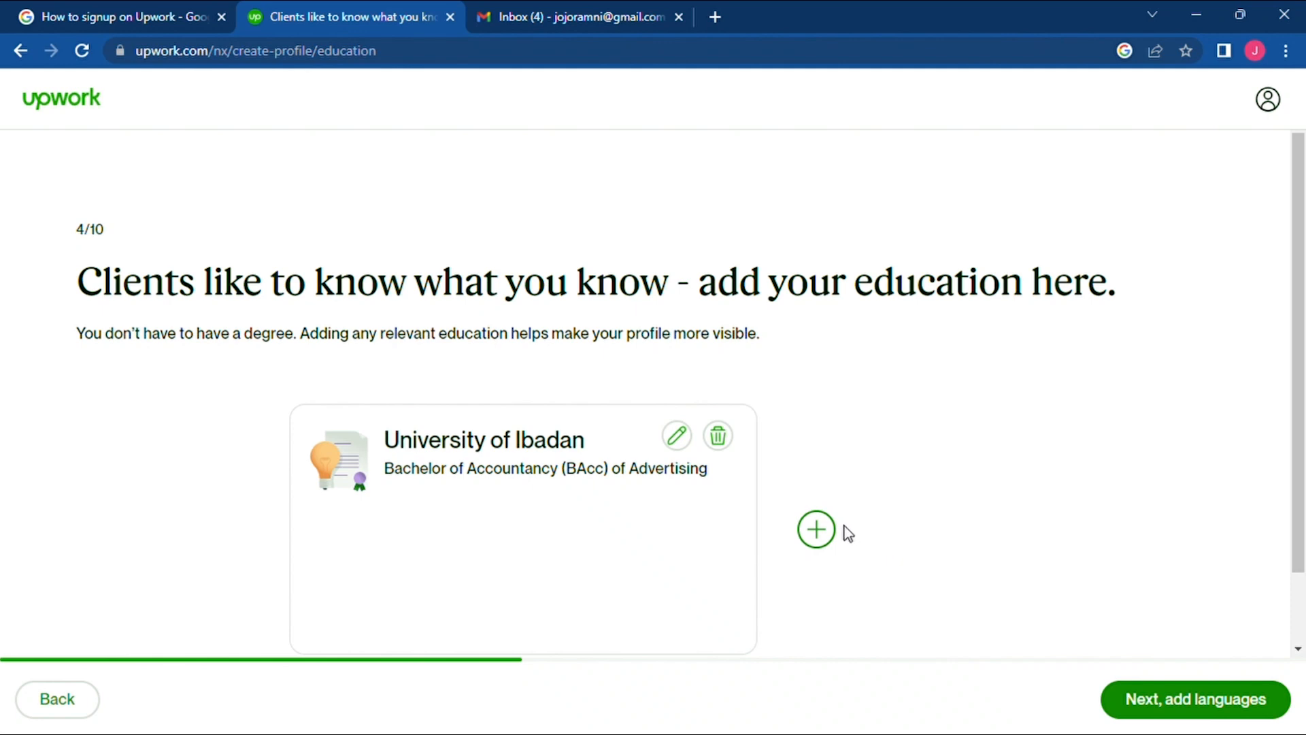
Step: Continue to the languages page and set the English proficiency to Native or Bilingual
{"action": "left_click", "coordinate": [1136, 701]}
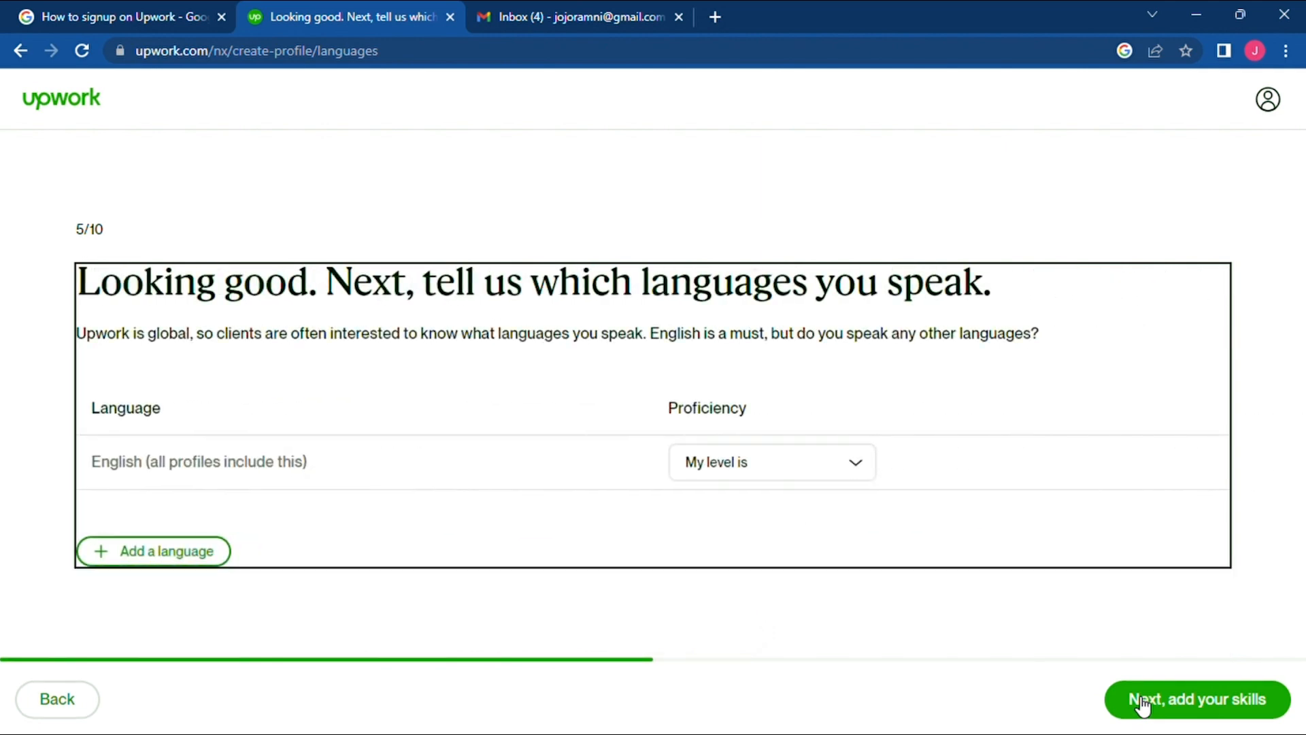
{"action": "left_click", "coordinate": [758, 473]}
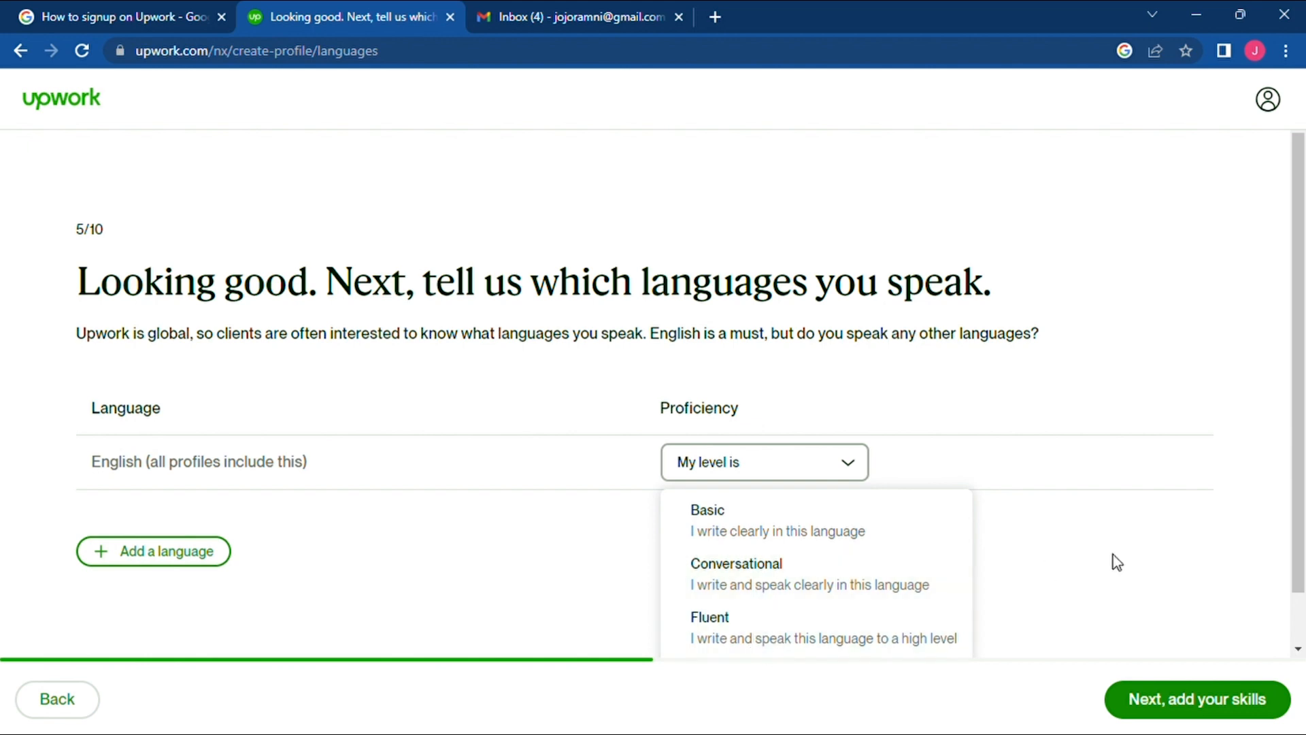
{"action": "left_click", "coordinate": [1303, 537]}
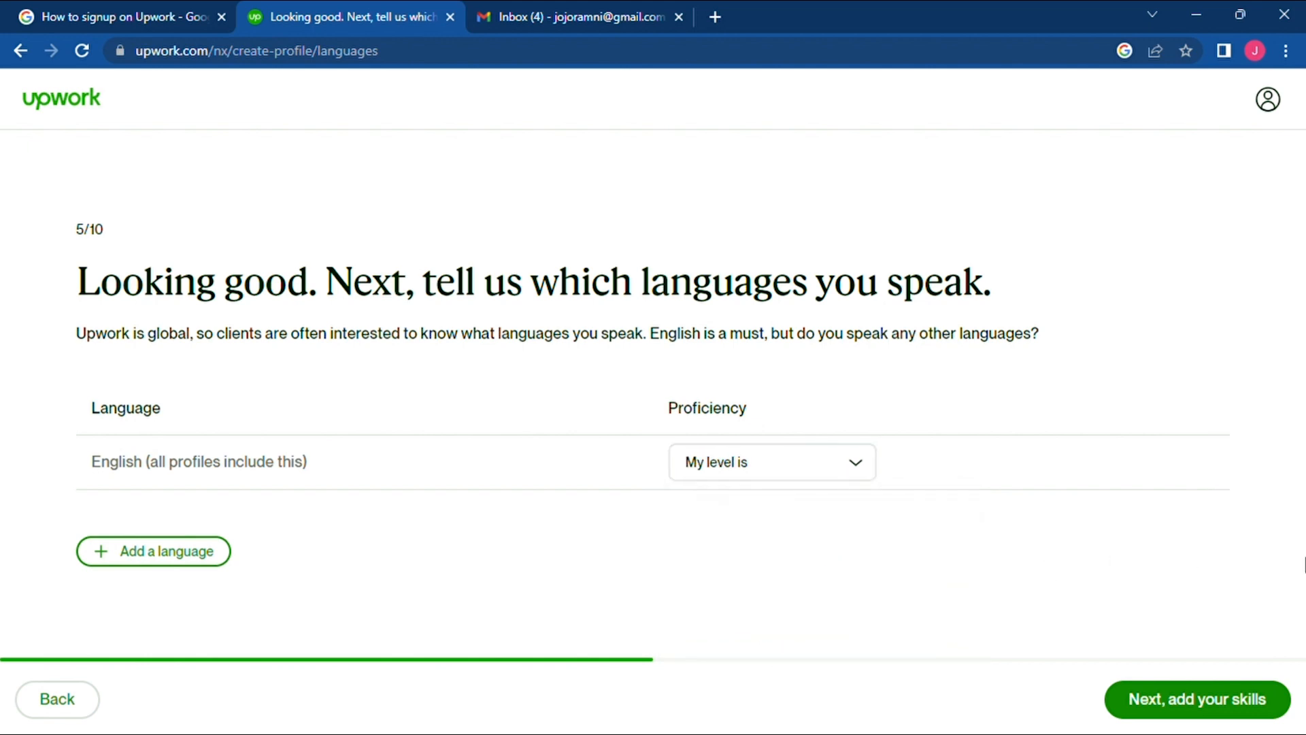
{"action": "left_click", "coordinate": [842, 473]}
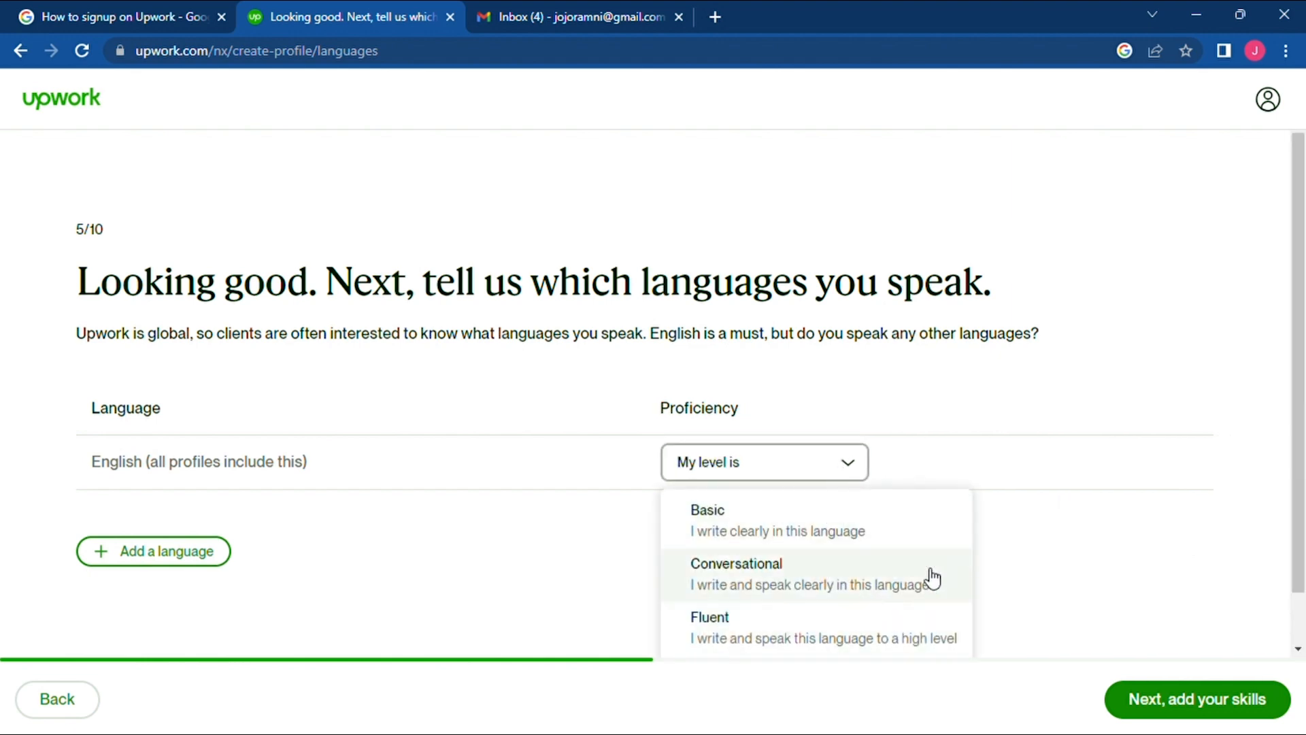
{"action": "left_click", "coordinate": [1303, 540]}
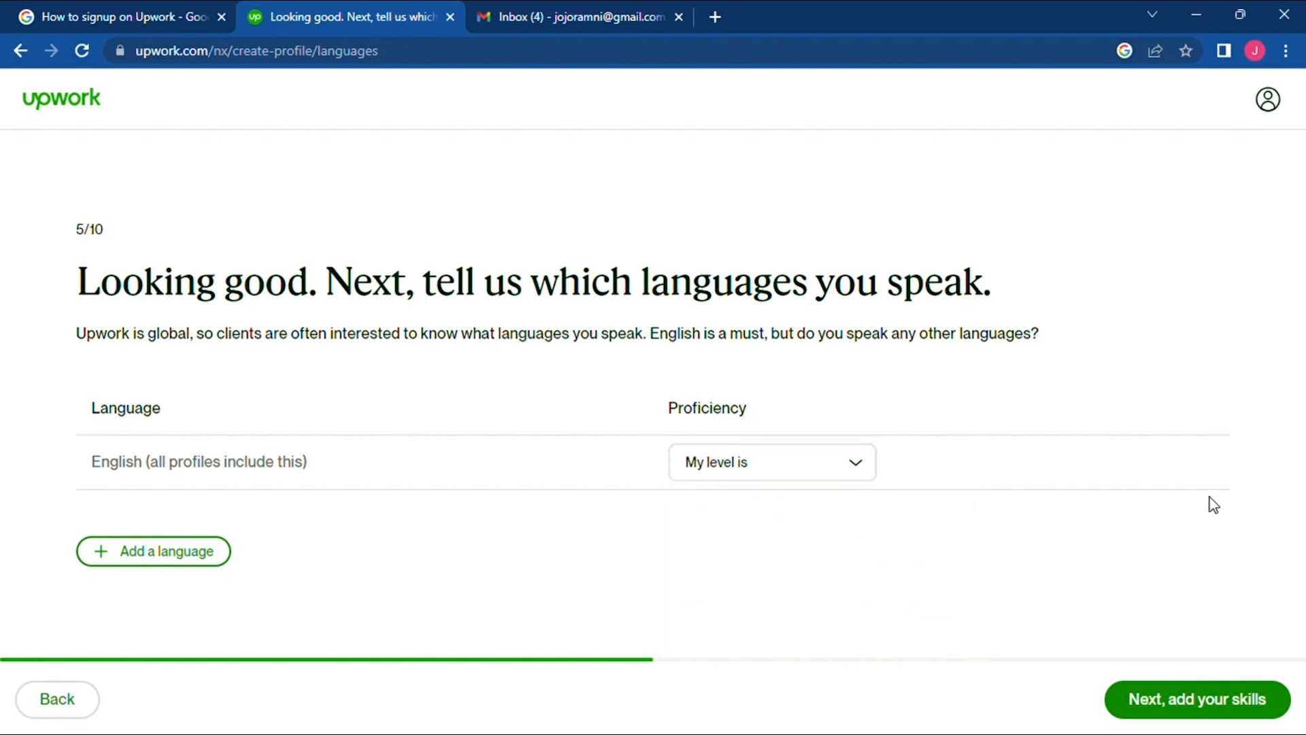
{"action": "left_click", "coordinate": [851, 465]}
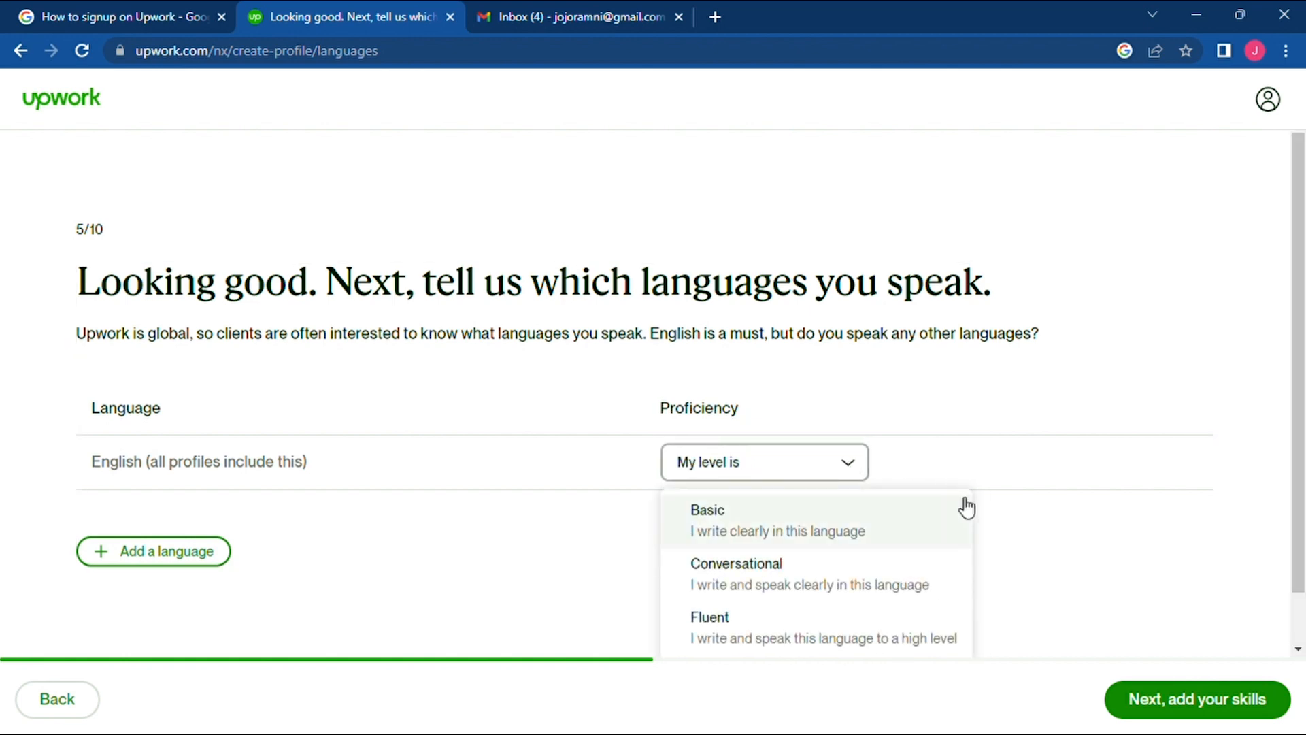
{"action": "scroll", "coordinate": [934, 541], "scroll_direction": "down", "scroll_amount": 1}
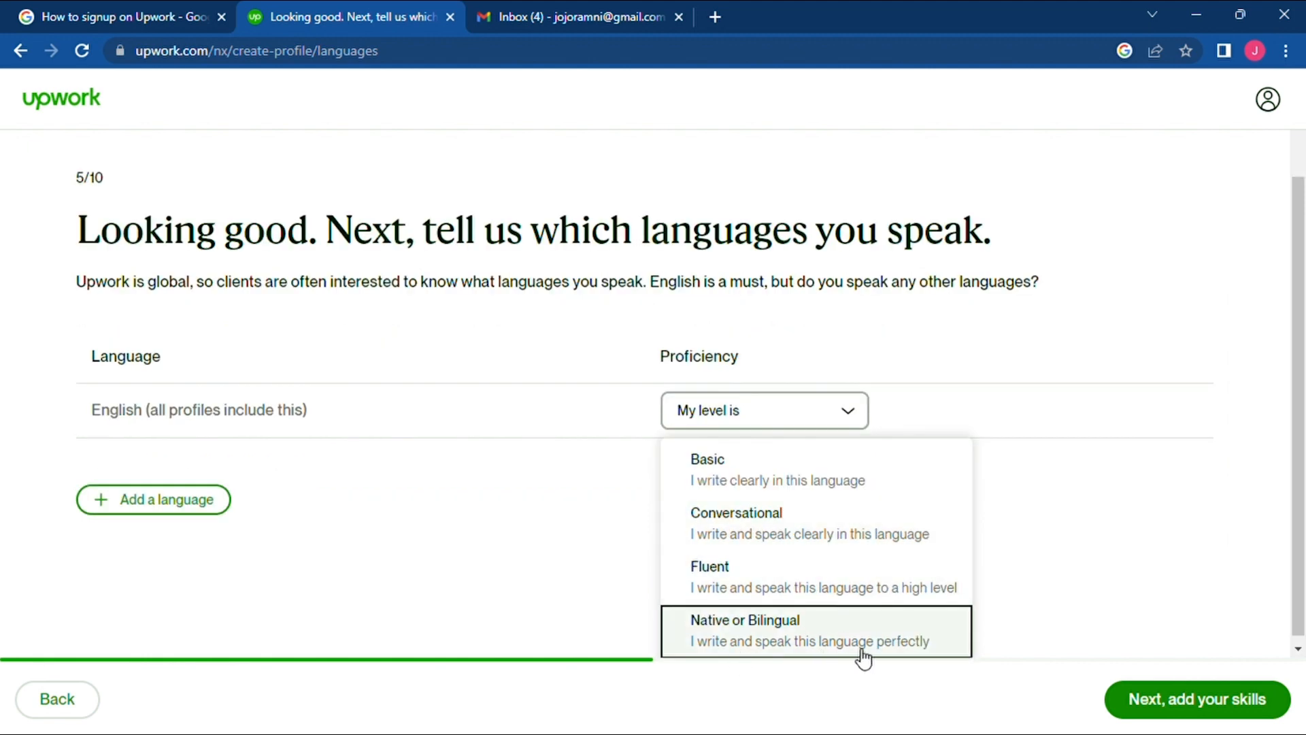
{"action": "left_click", "coordinate": [827, 647]}
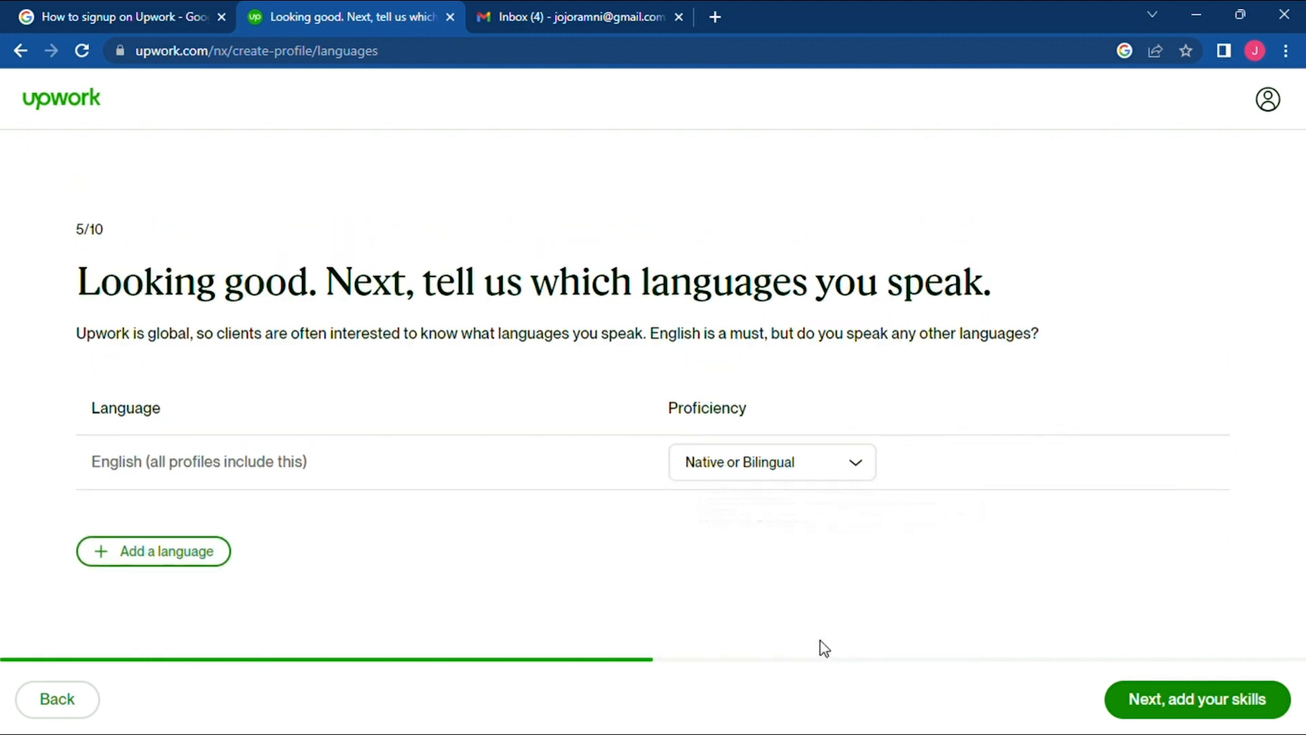
Step: Add Yoruba as a second language to the profile
{"action": "left_click", "coordinate": [216, 553]}
{"action": "left_click", "coordinate": [252, 532]}
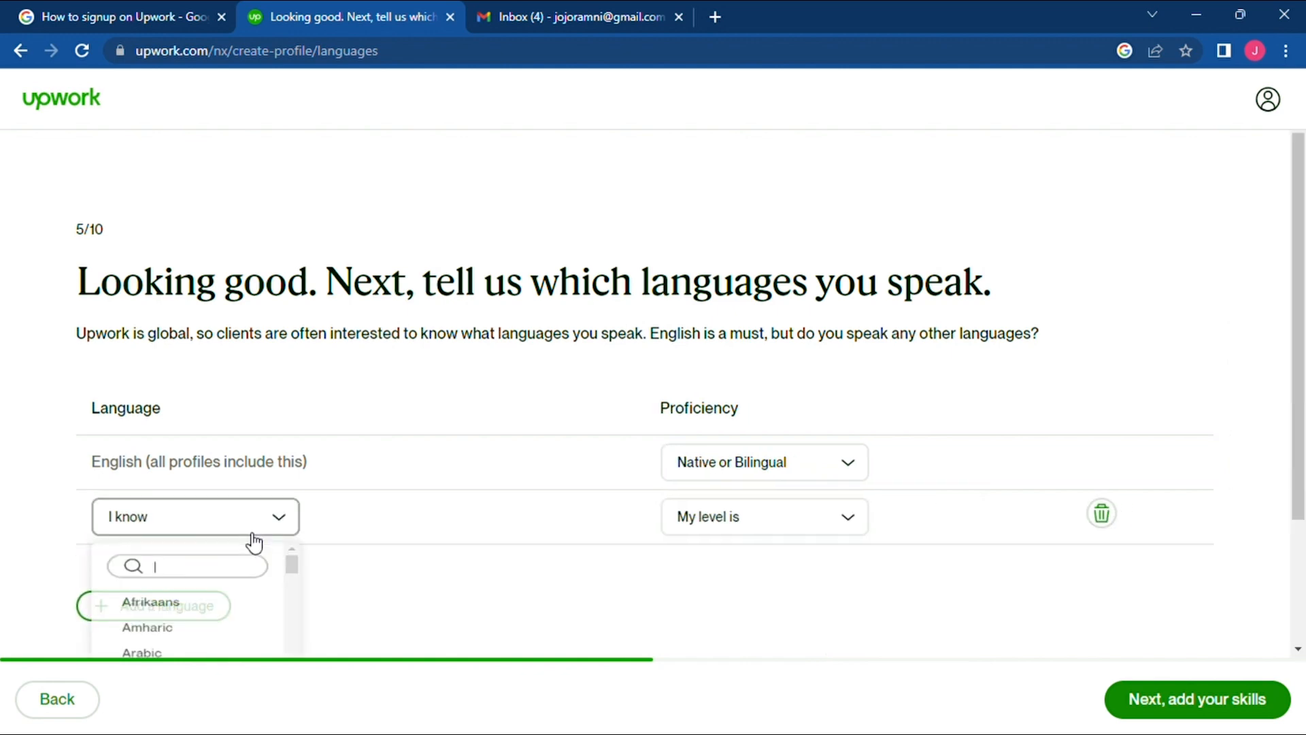
{"action": "left_click_drag", "start_coordinate": [291, 575], "coordinate": [290, 597]}
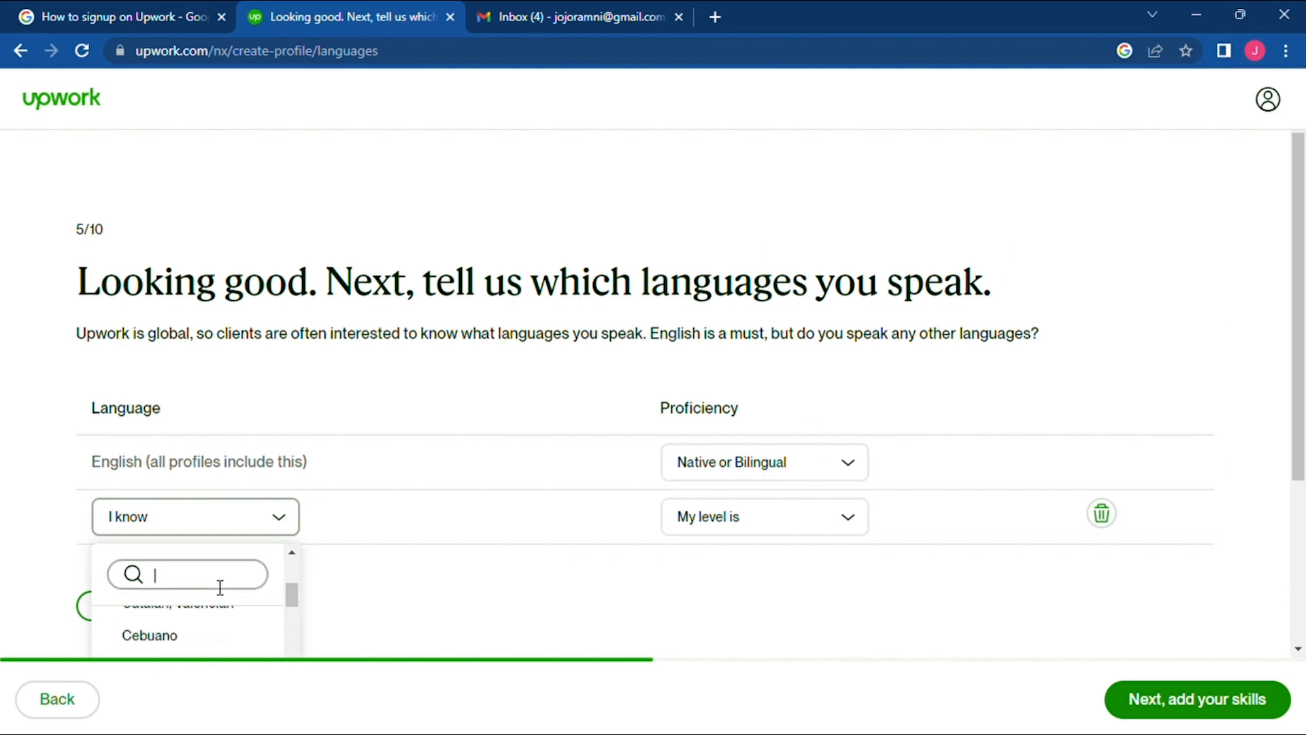
{"action": "type", "text": "Yoruba"}
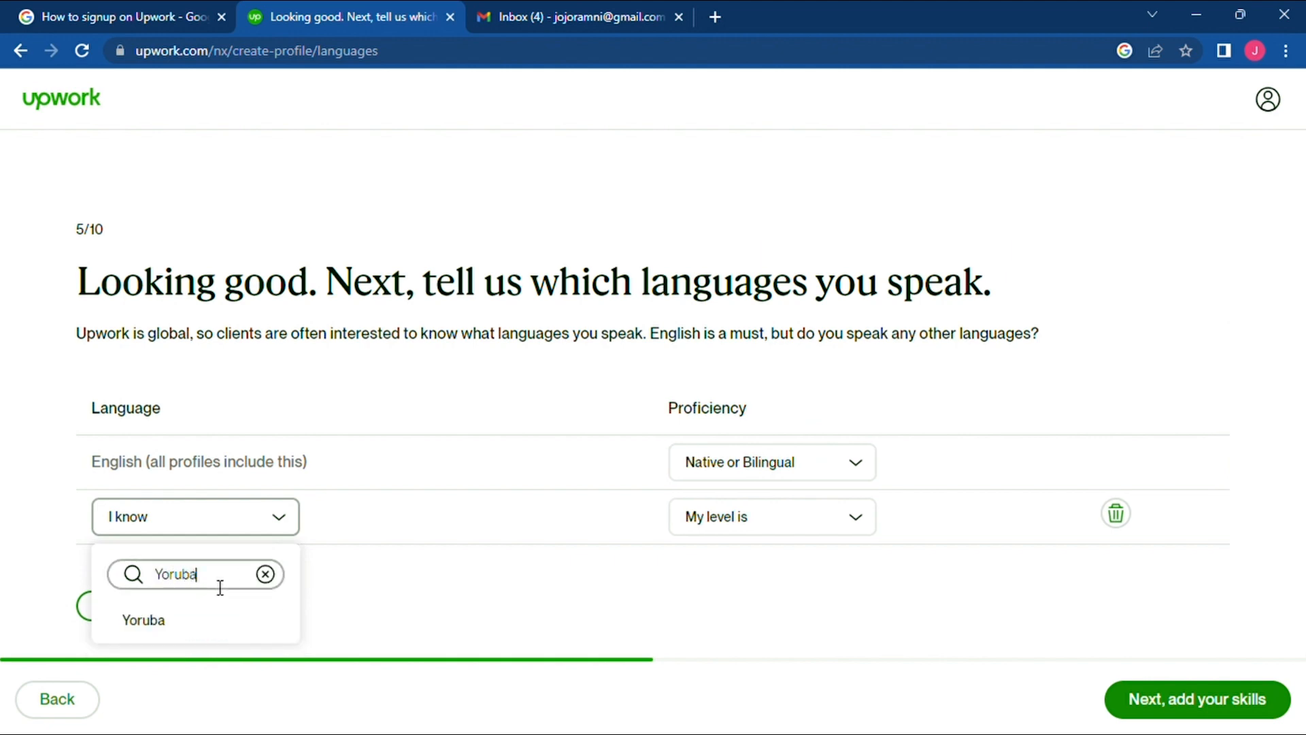
{"action": "left_click", "coordinate": [190, 624]}
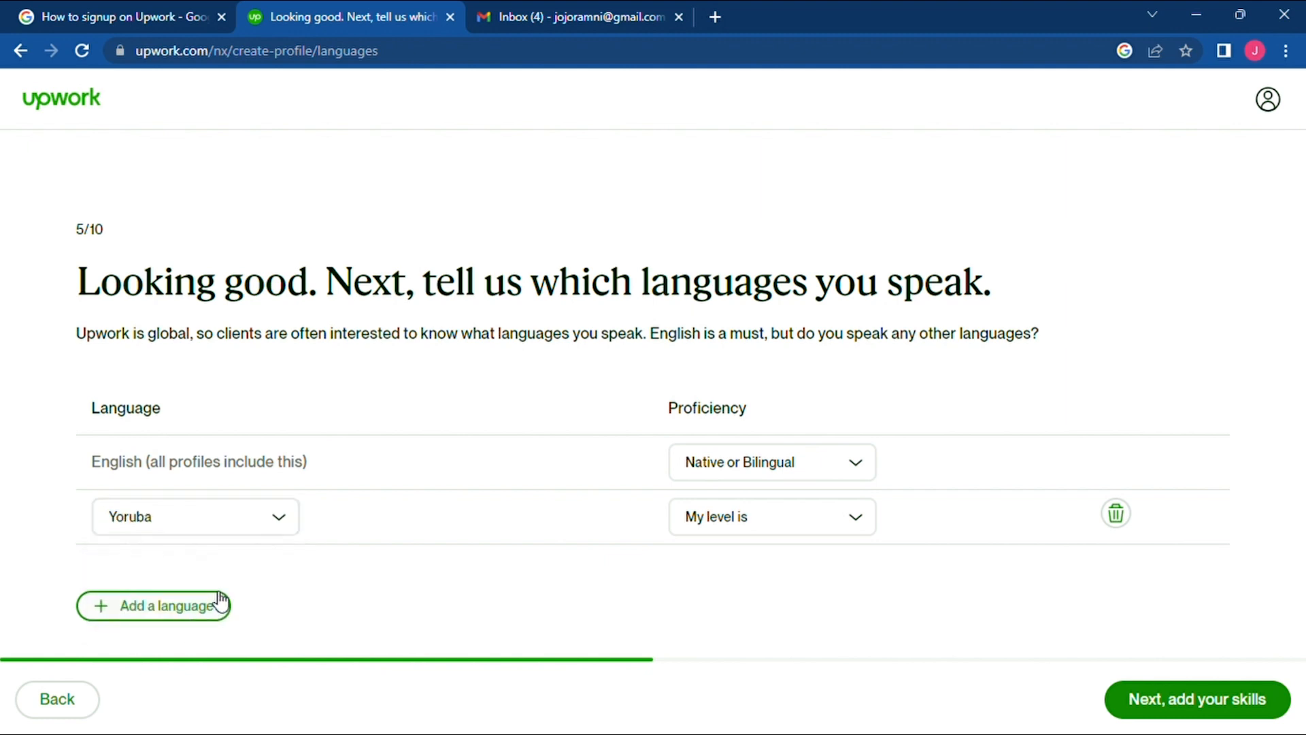
Step: Add Hausa as a third language to the profile
{"action": "left_click", "coordinate": [194, 607]}
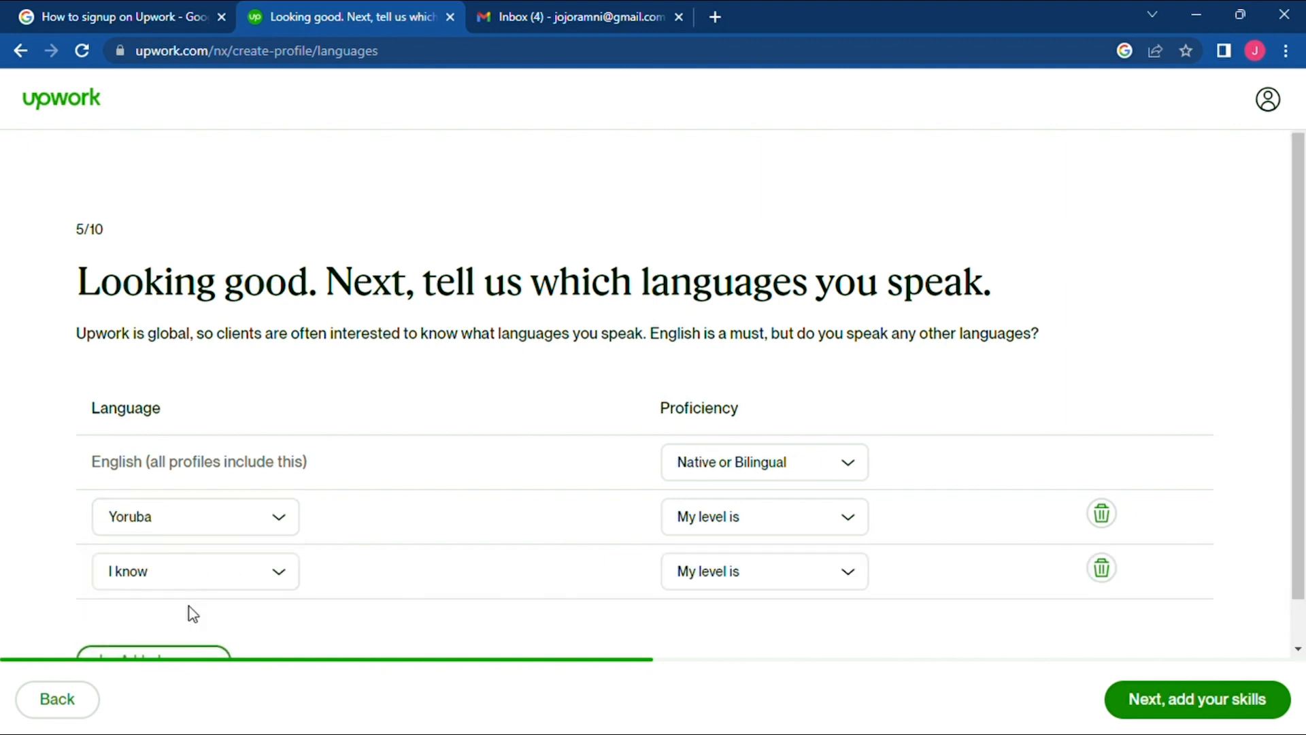
{"action": "left_click", "coordinate": [198, 586]}
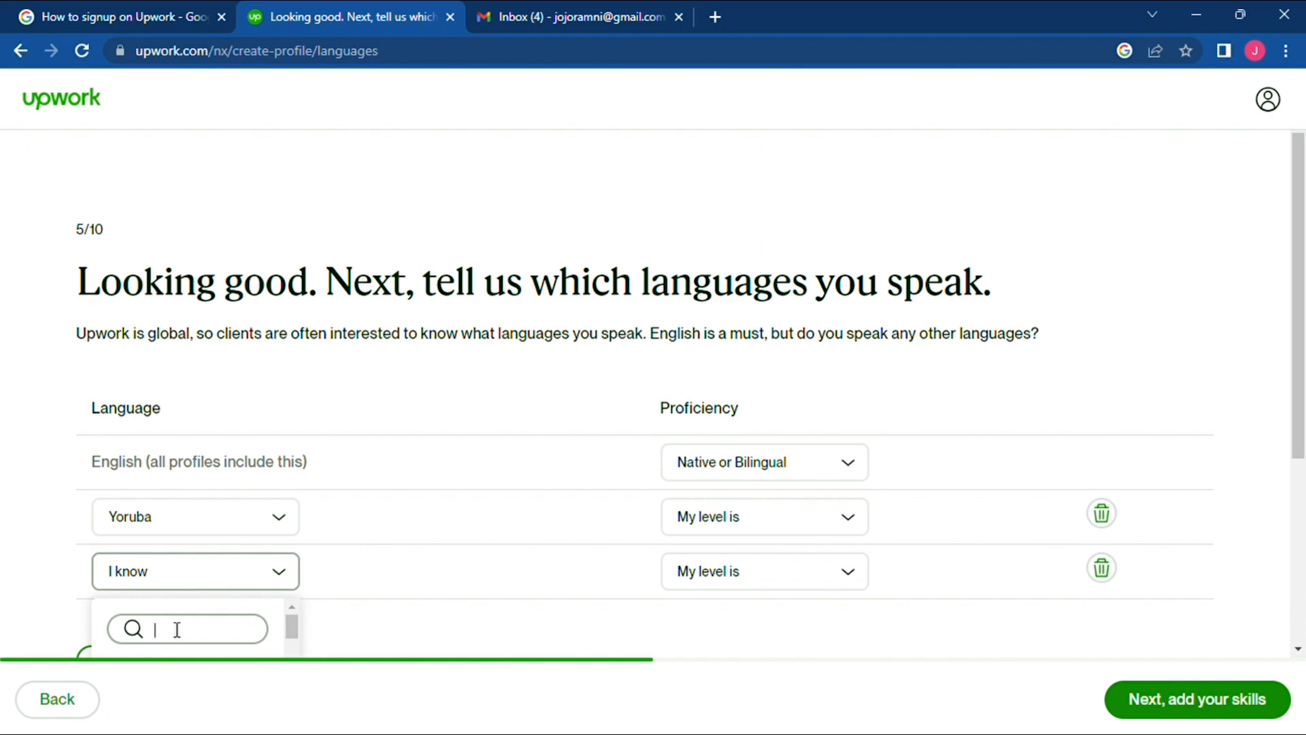
{"action": "type", "text": "Hausa"}
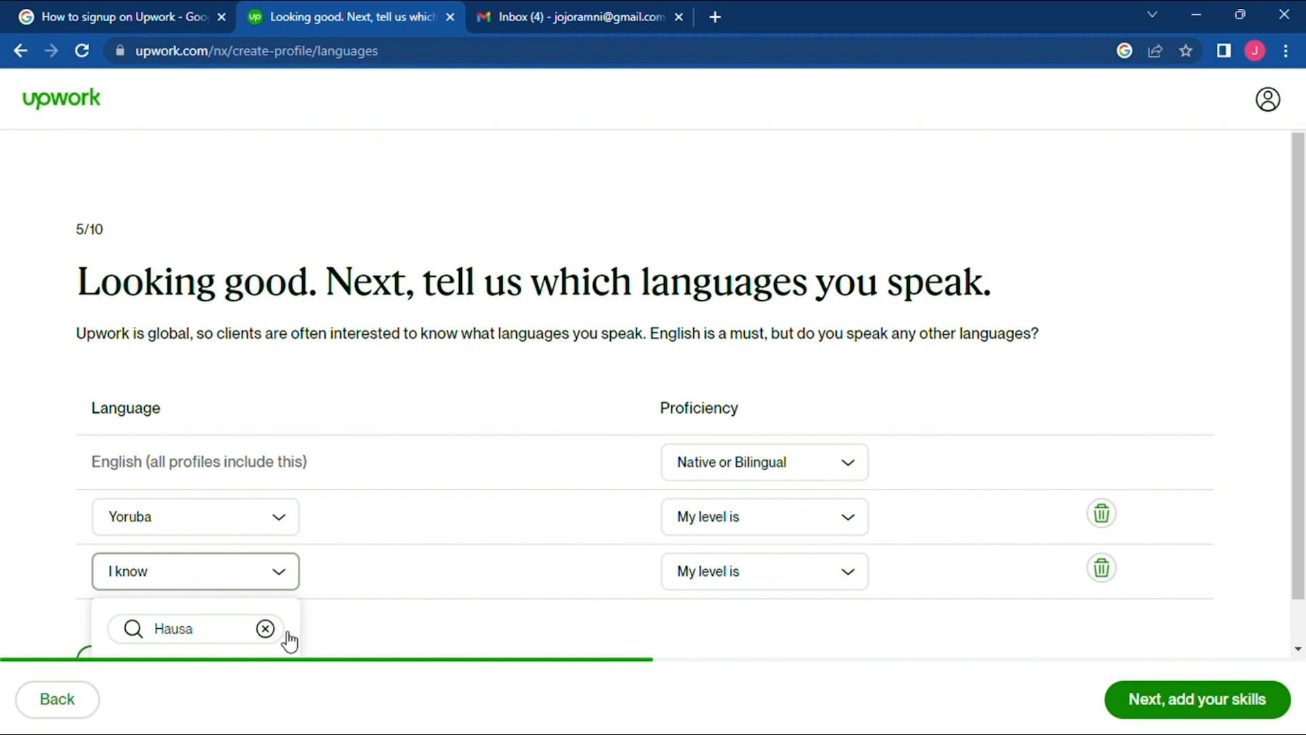
{"action": "scroll", "coordinate": [286, 636], "scroll_direction": "down", "scroll_amount": 1}
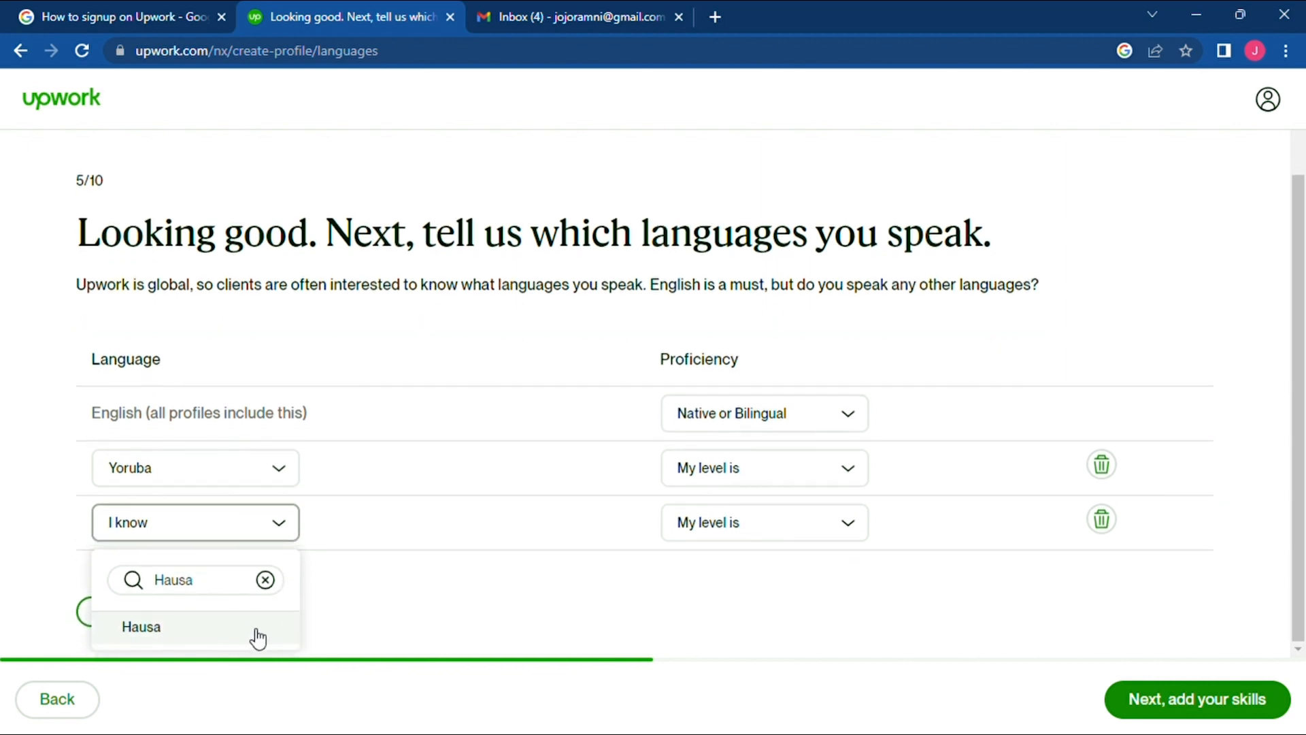
{"action": "left_click", "coordinate": [256, 635]}
Step: Set the proficiency to Basic for Yoruba and Conversational for Hausa
{"action": "left_click", "coordinate": [759, 472]}
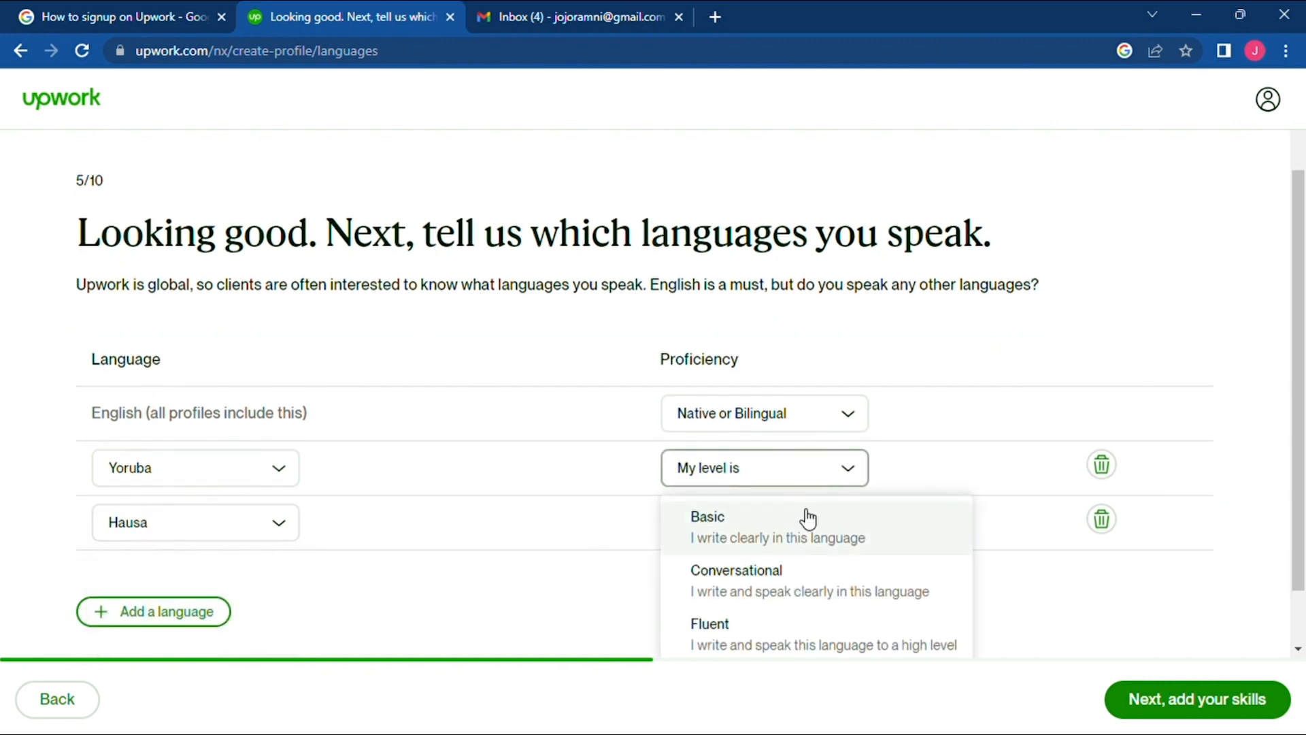
{"action": "left_click", "coordinate": [793, 544]}
{"action": "left_click", "coordinate": [775, 519]}
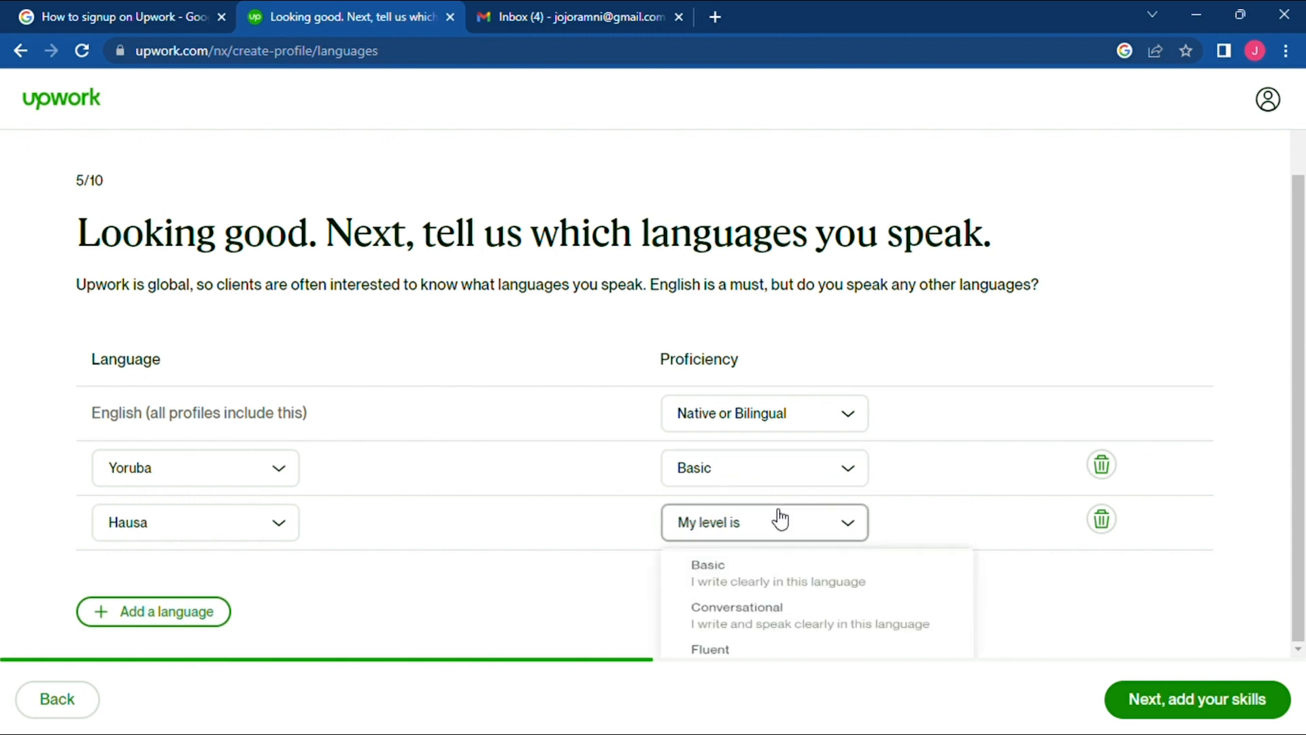
{"action": "left_click", "coordinate": [755, 653]}
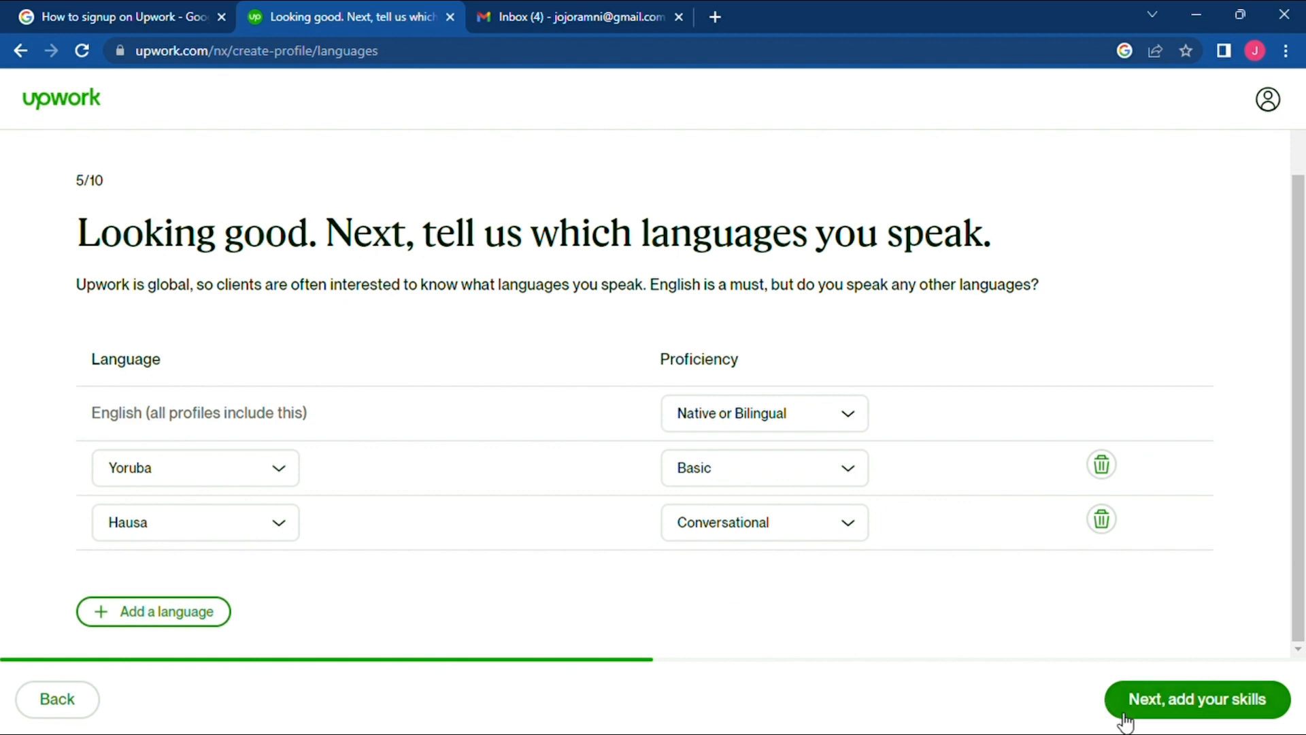
Step: Continue to the skills page and highlight the Upwork Pro Tip about choosing skills carefully
{"action": "left_click", "coordinate": [1149, 716]}
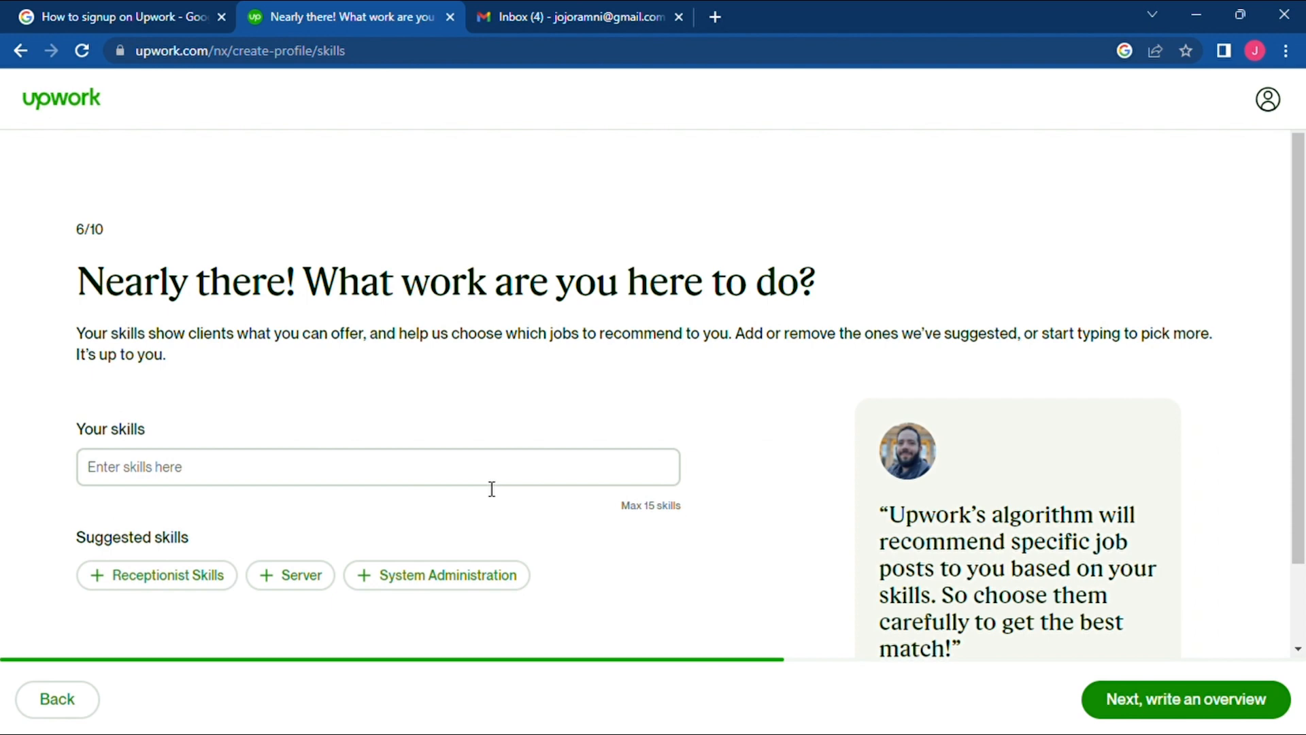
{"action": "left_click", "coordinate": [454, 475]}
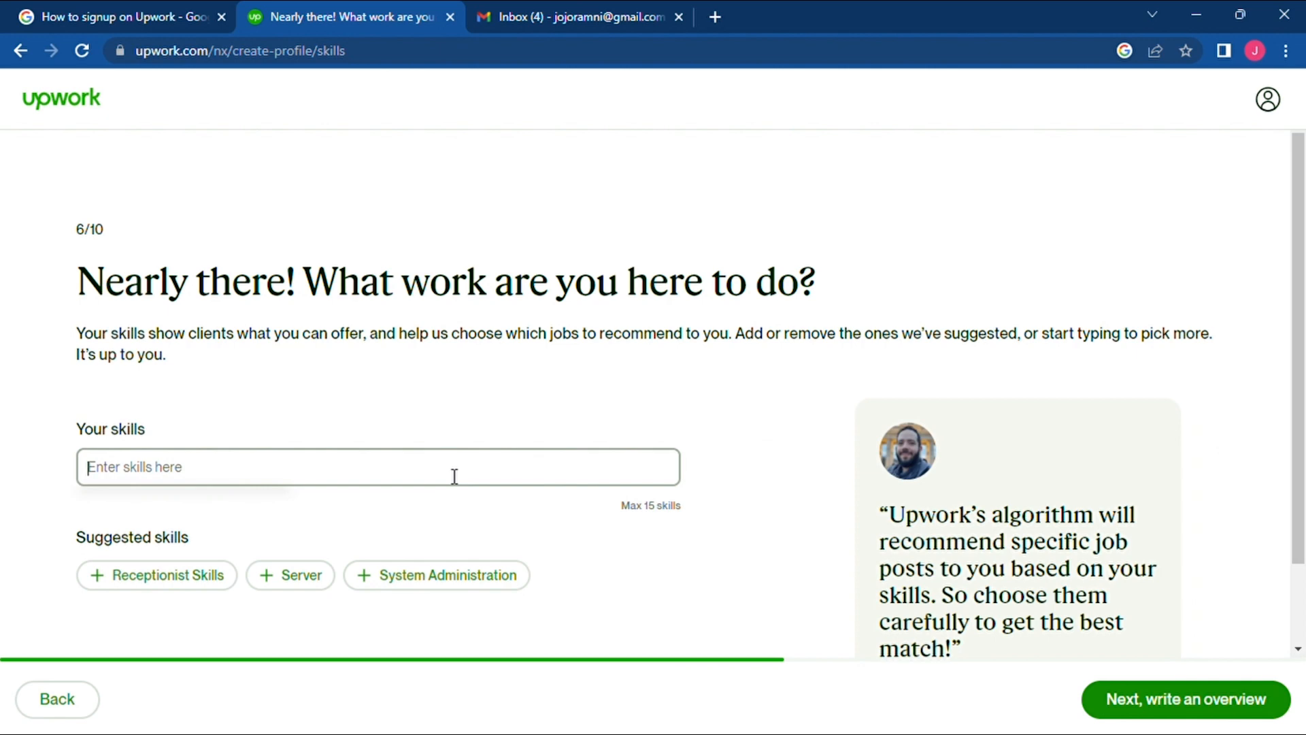
{"action": "left_click_drag", "start_coordinate": [892, 525], "coordinate": [1004, 640]}
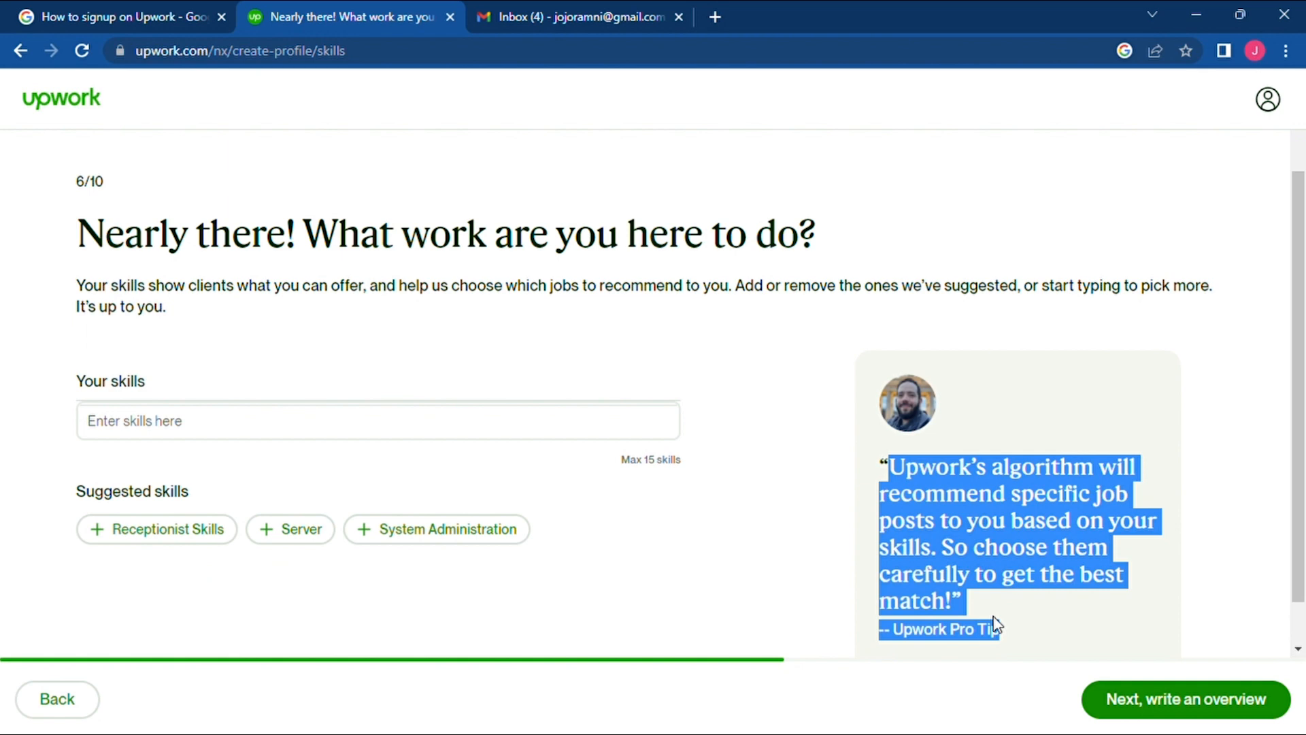
Step: Add Virtual Assistance to the profile's skills
{"action": "left_click", "coordinate": [577, 423]}
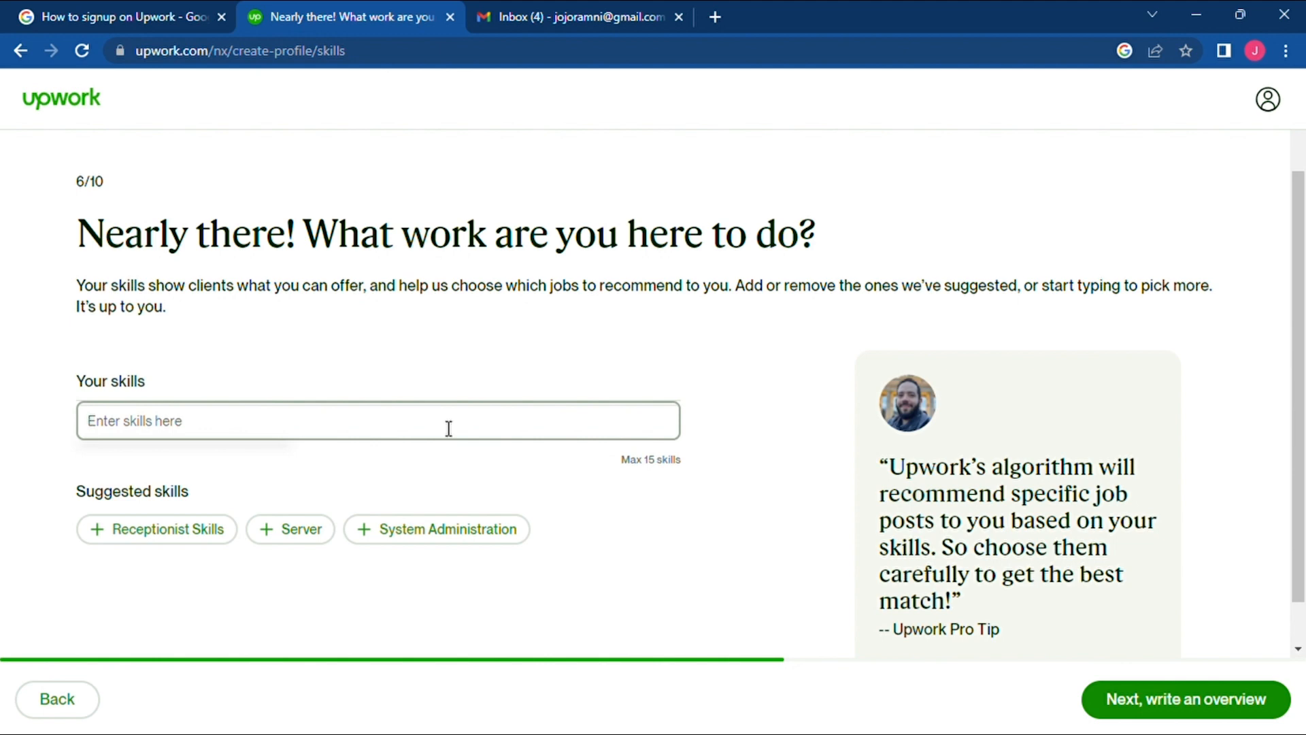
{"action": "type", "text": "Vir"}
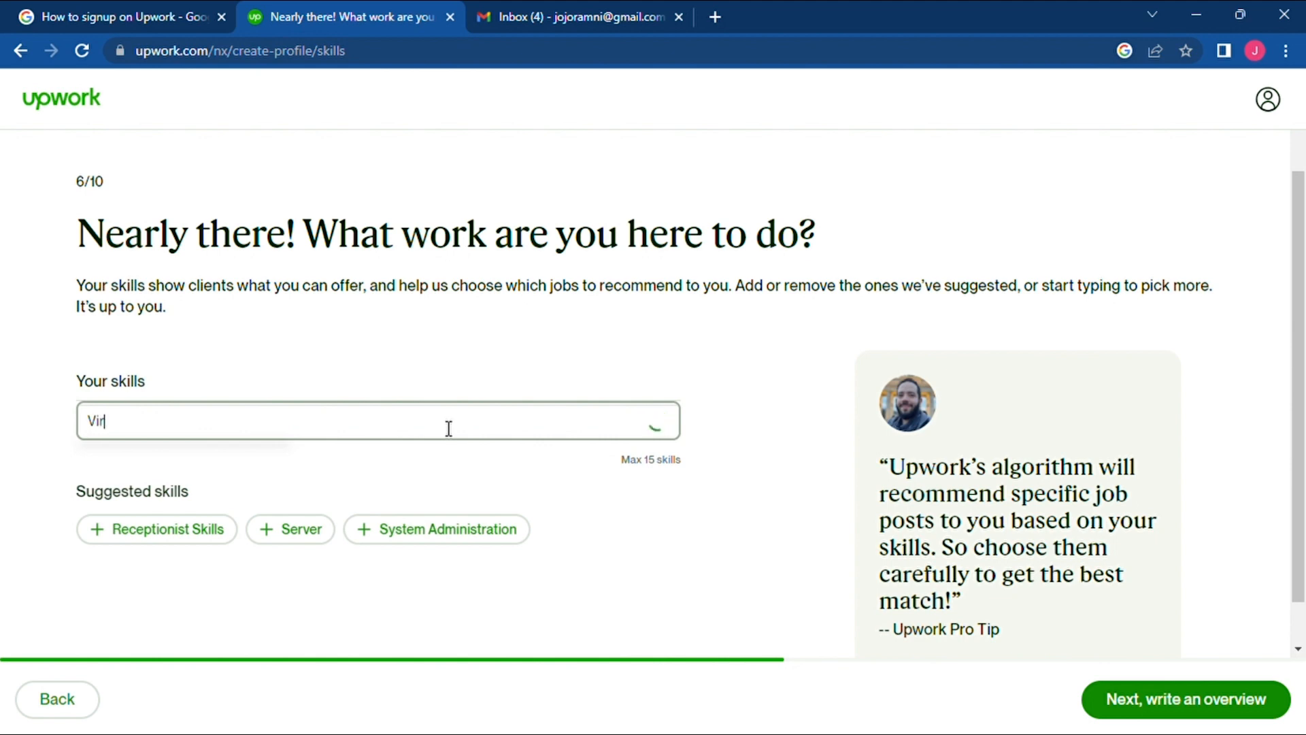
{"action": "type", "text": "tual"}
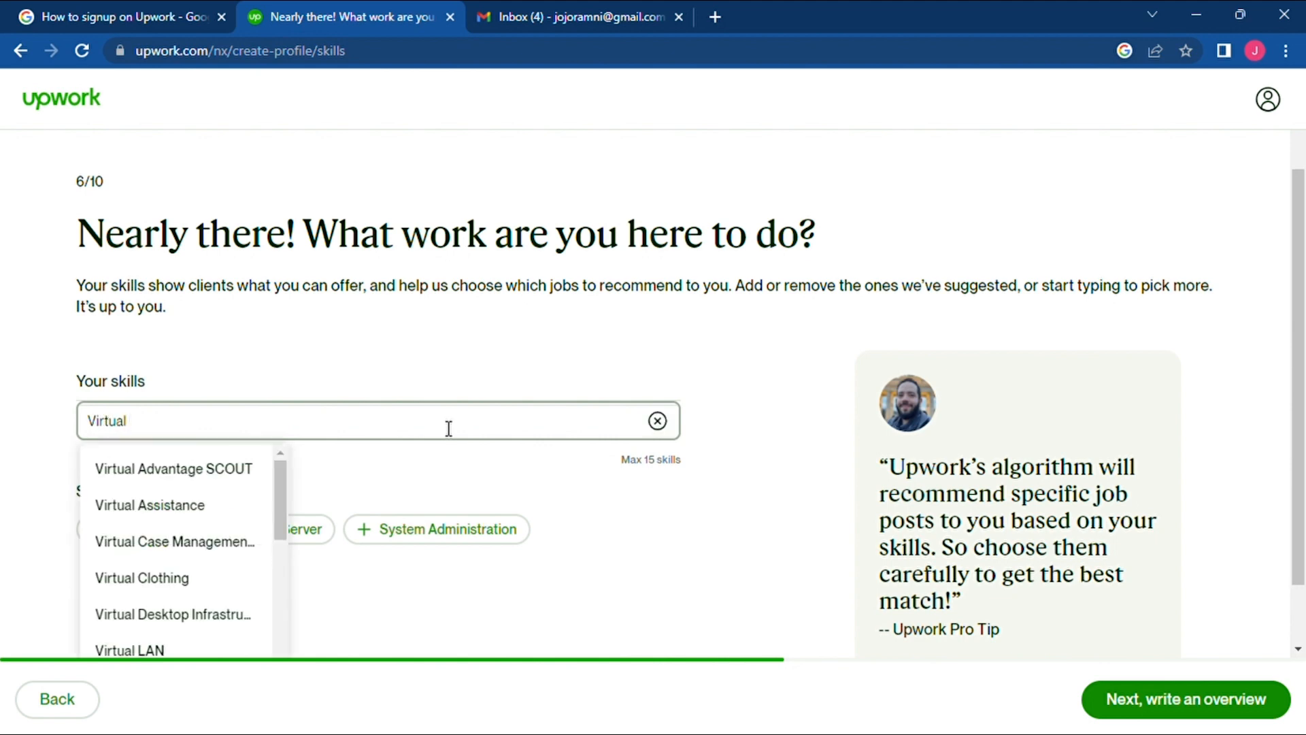
{"action": "left_click", "coordinate": [196, 511]}
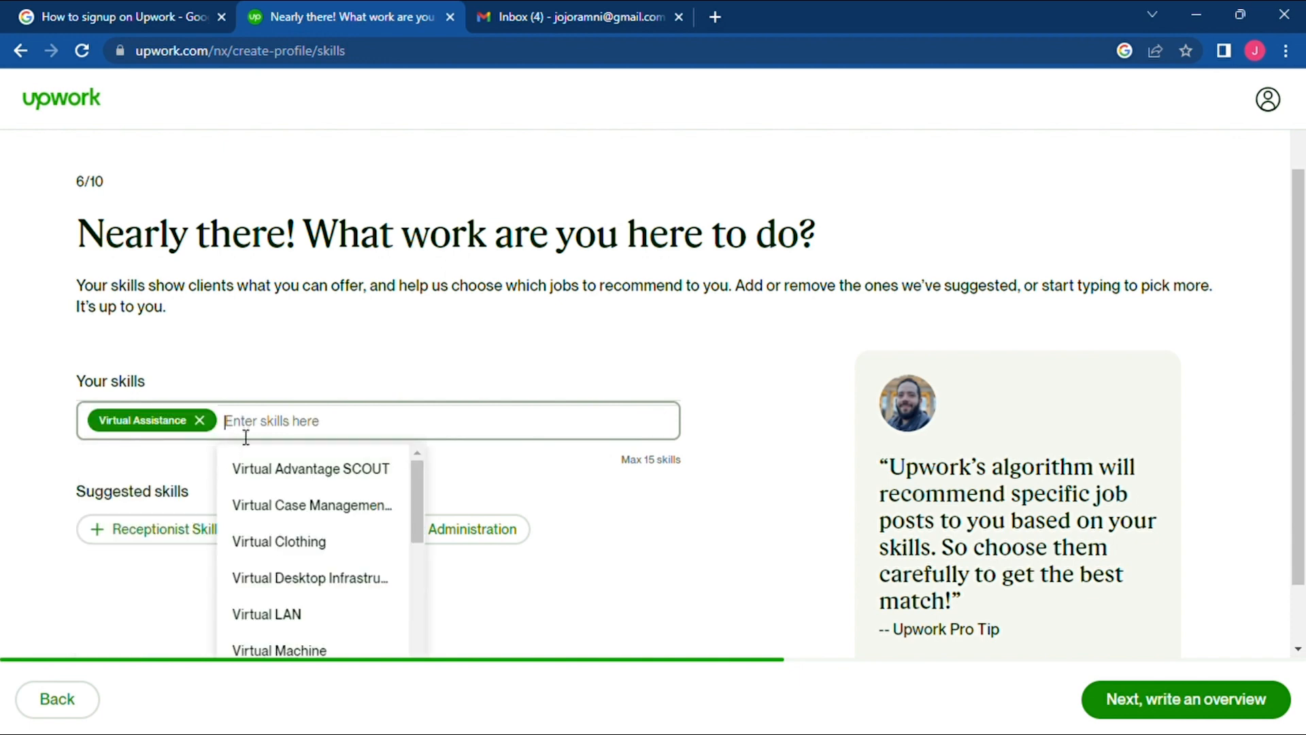
Step: Add Customer Service as a second skill on the profile
{"action": "type", "text": "Cus"}
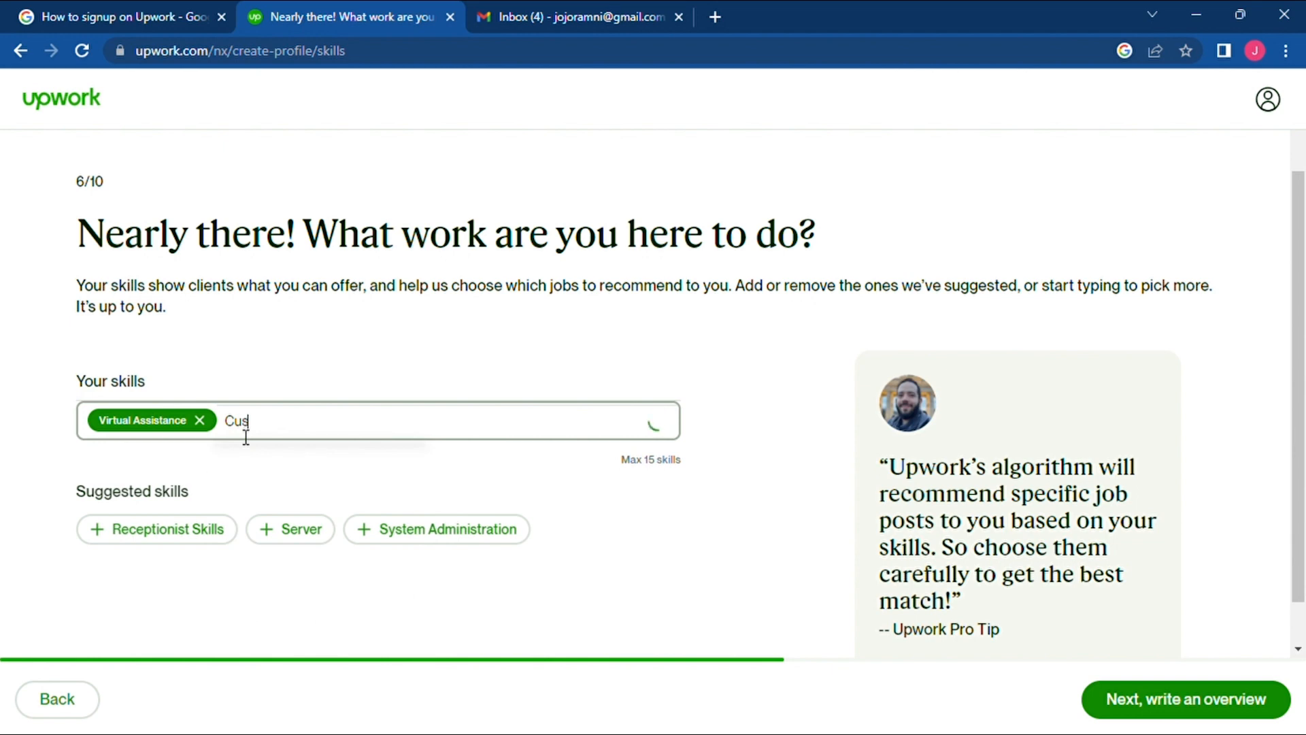
{"action": "type", "text": "tomer"}
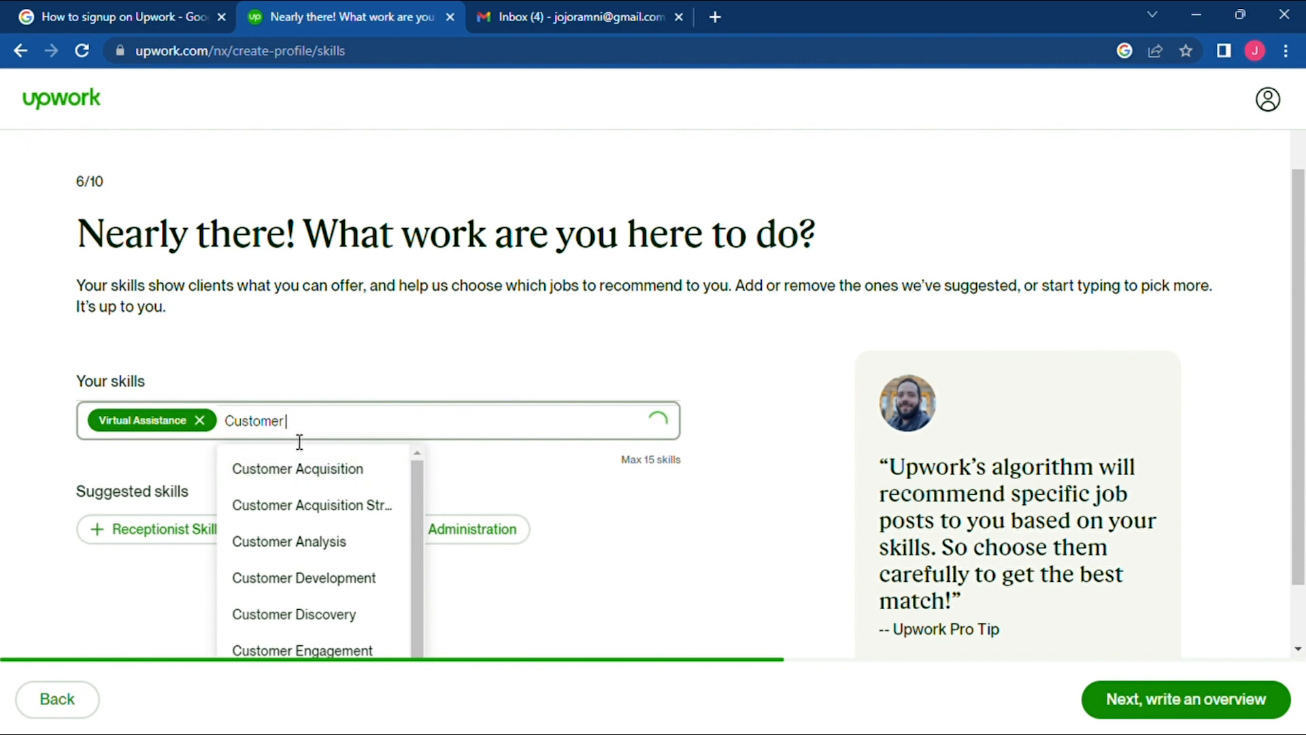
{"action": "type", "text": " ser"}
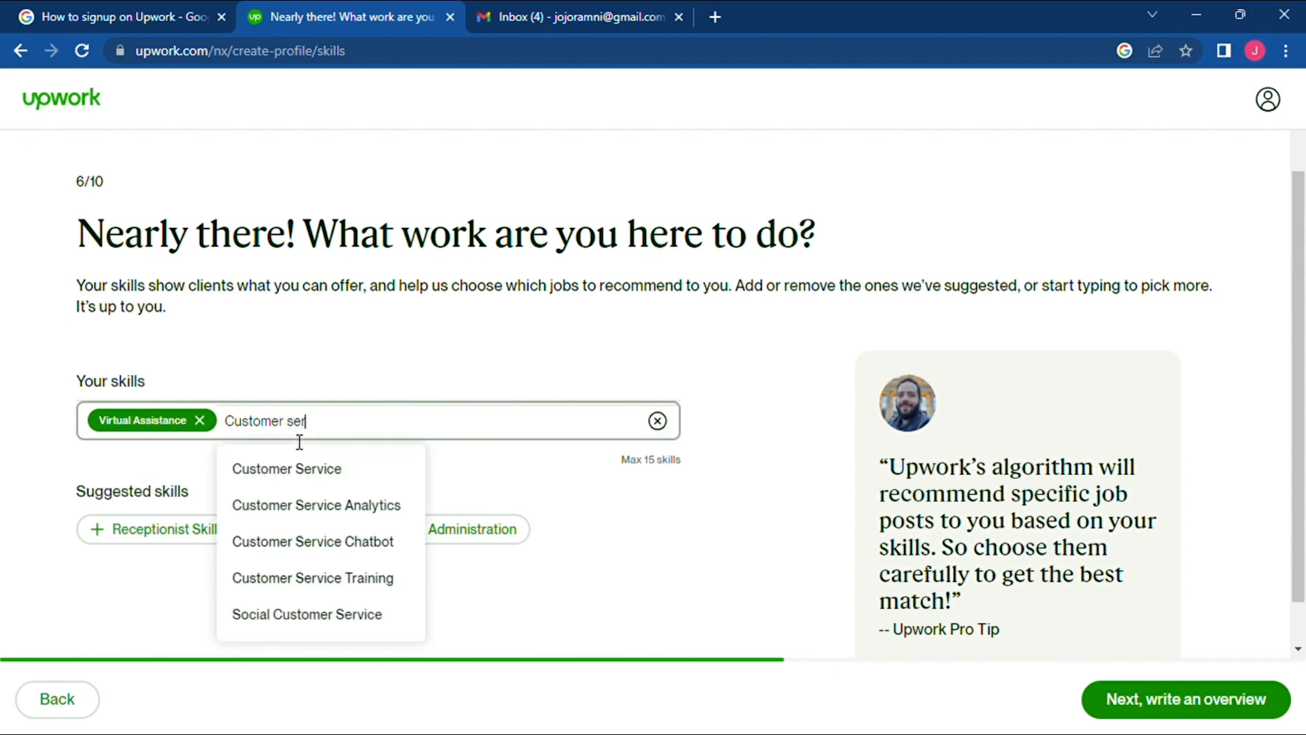
{"action": "left_click", "coordinate": [302, 468]}
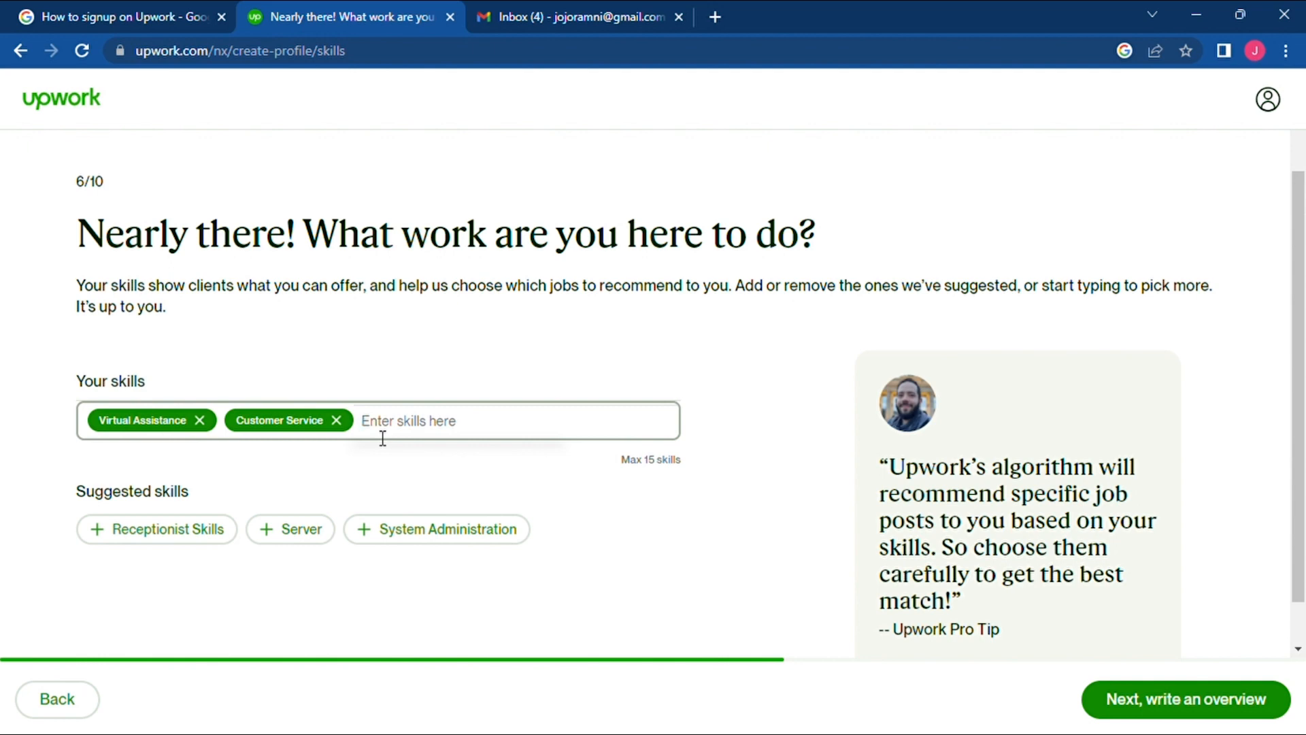
Step: Add Microsoft Word as a third skill and continue to the overview page
{"action": "type", "text": "Micros"}
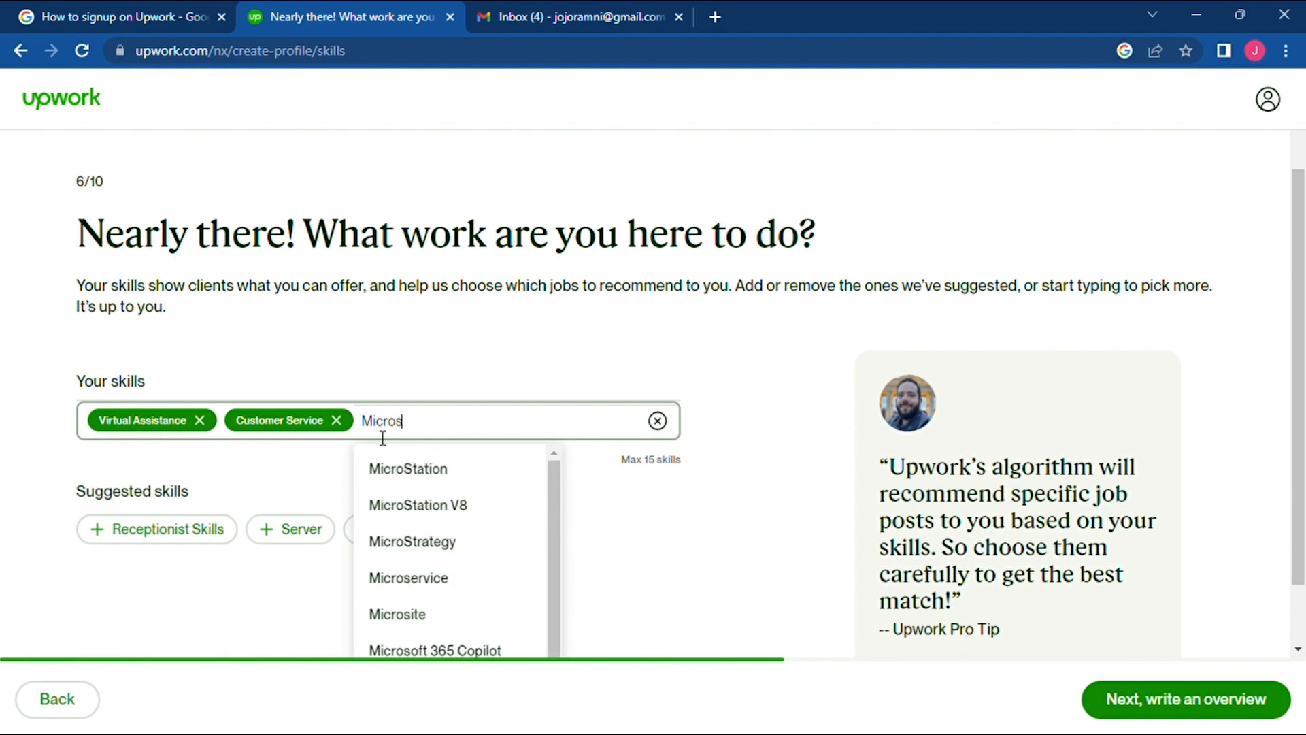
{"action": "type", "text": "o"}
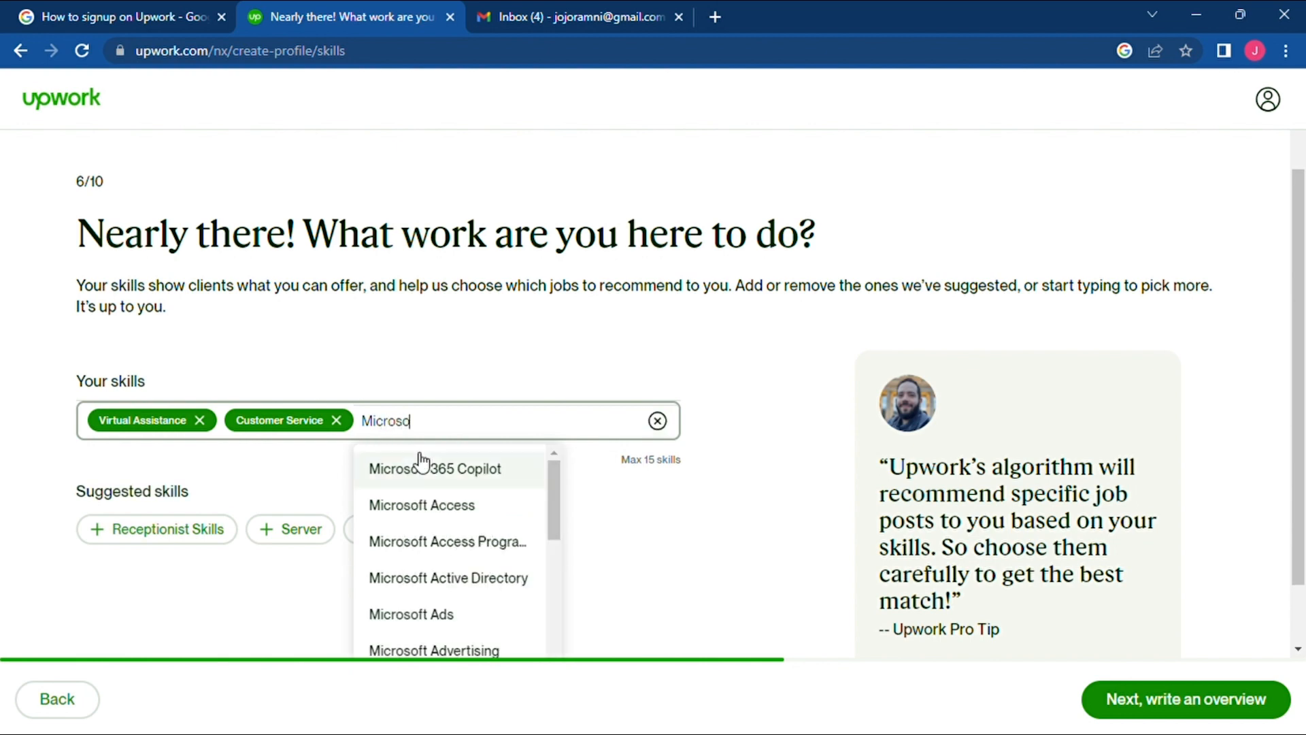
{"action": "type", "text": "ft"}
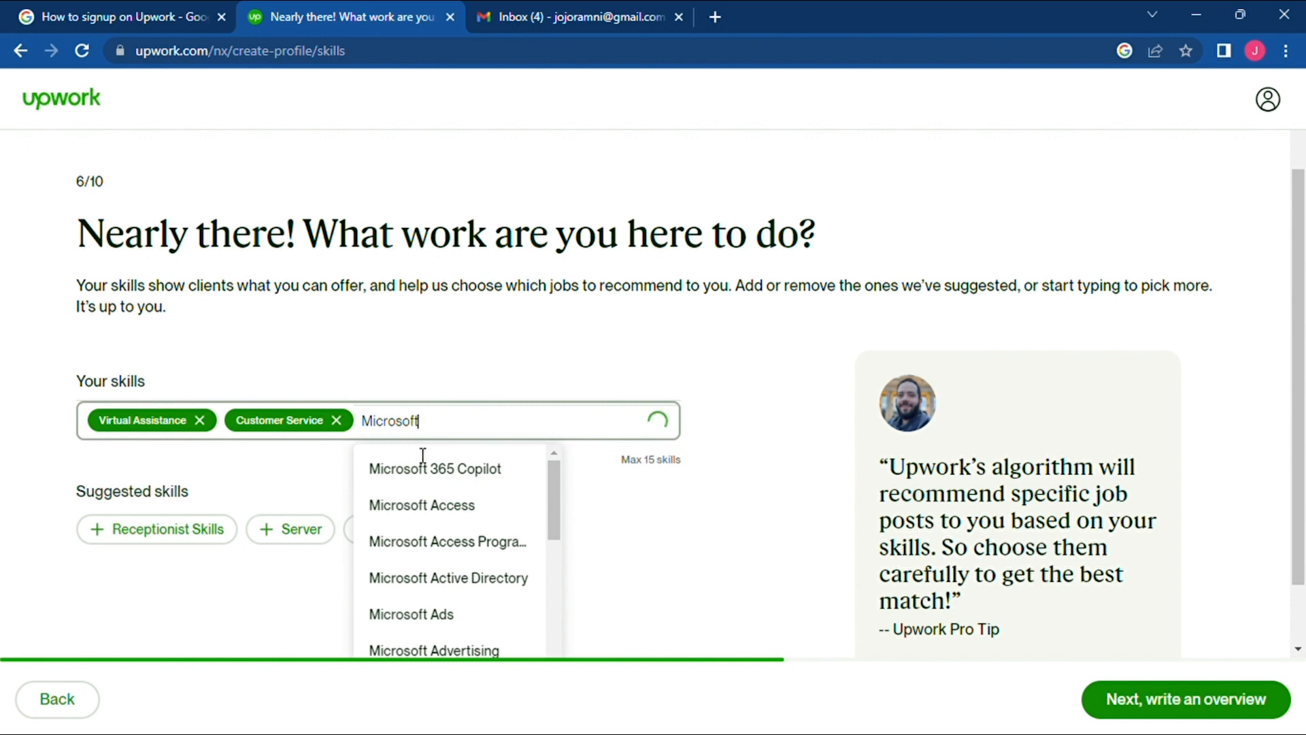
{"action": "type", "text": " wor"}
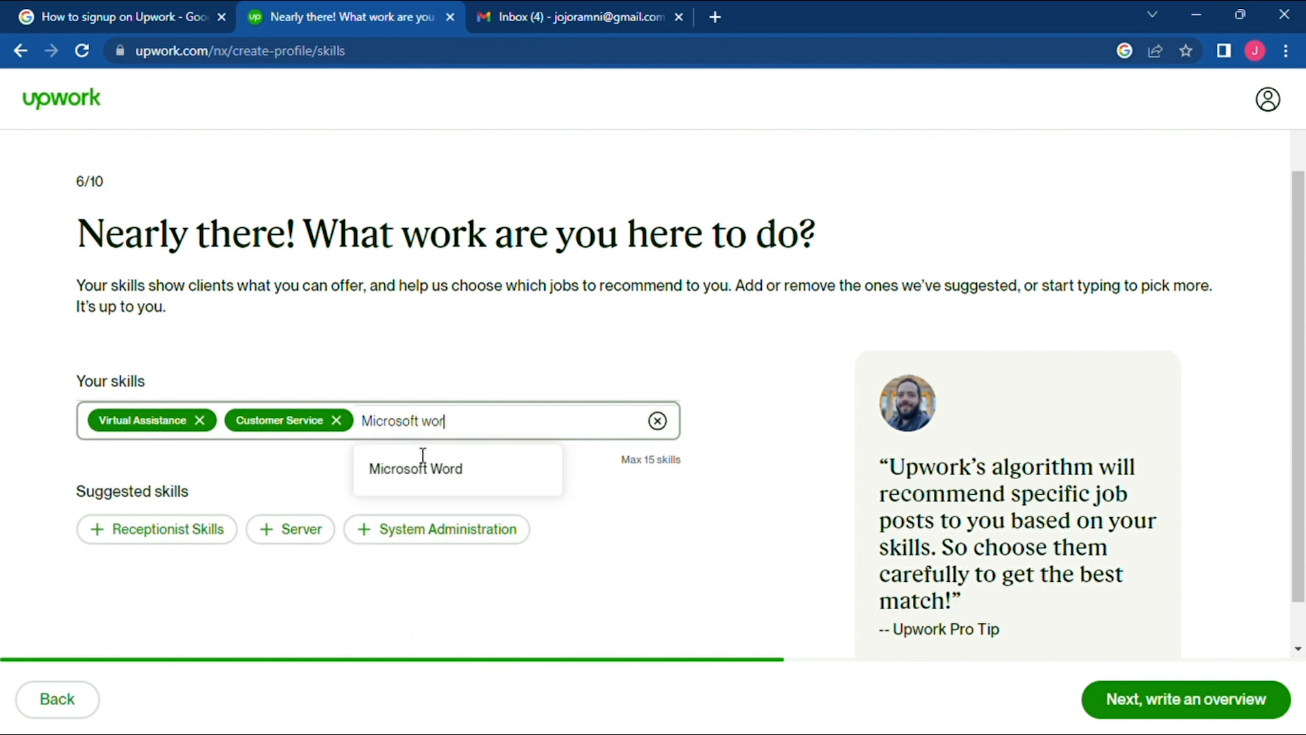
{"action": "left_click", "coordinate": [429, 472]}
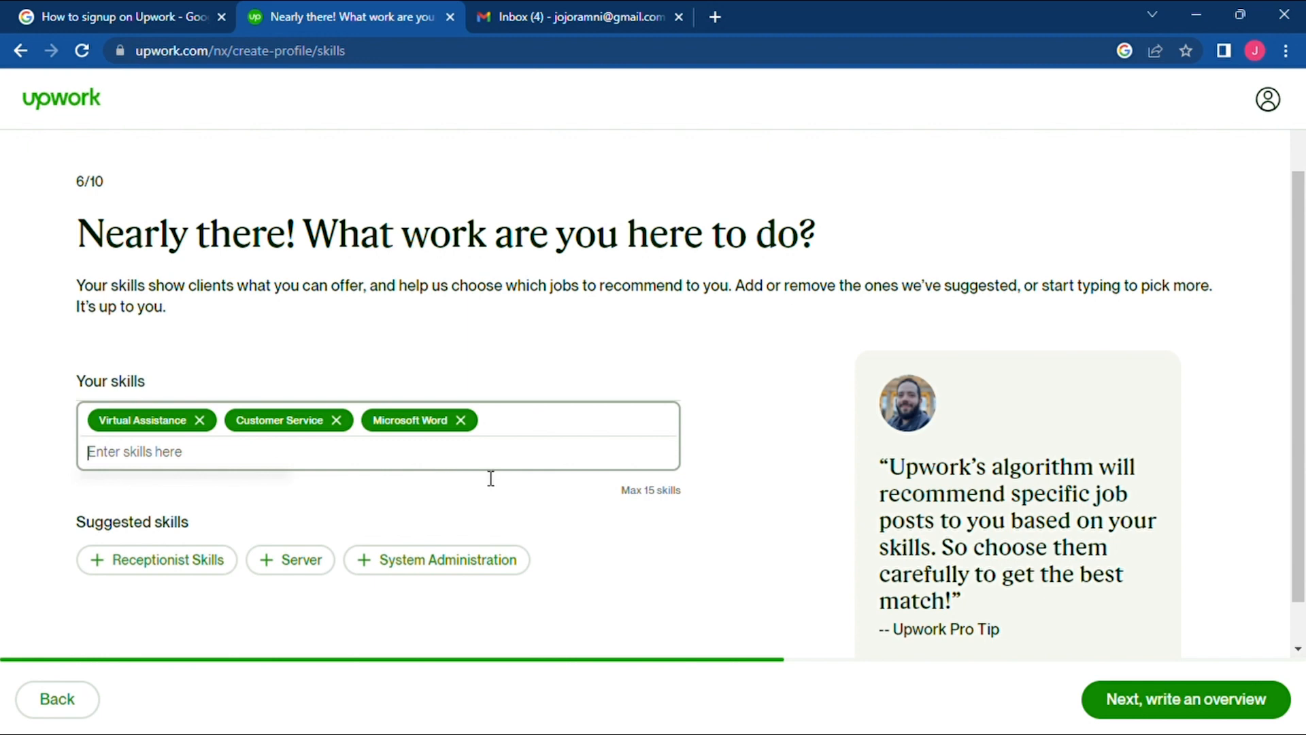
{"action": "left_click", "coordinate": [1147, 702]}
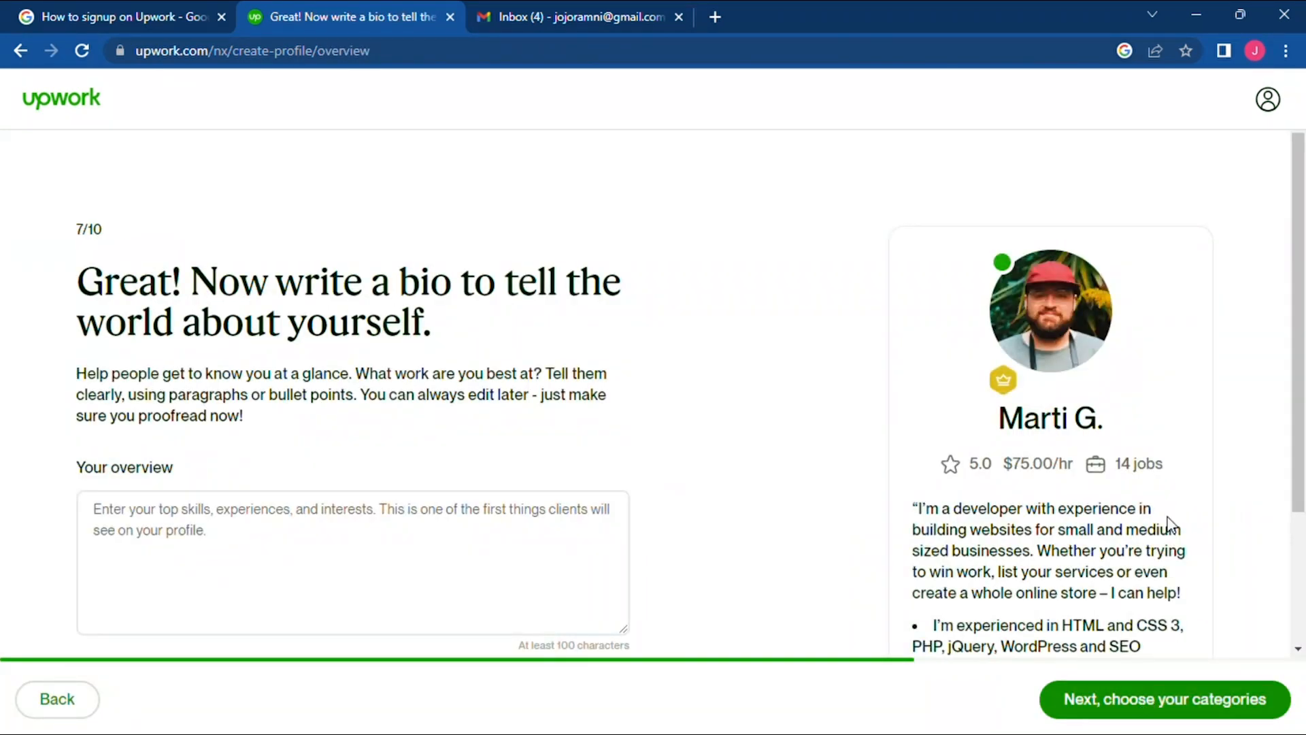
Step: Examine the bio-writing instructions and each paragraph of the sample bio, and try to continue with the overview left empty
{"action": "left_click_drag", "start_coordinate": [1302, 394], "coordinate": [1304, 510]}
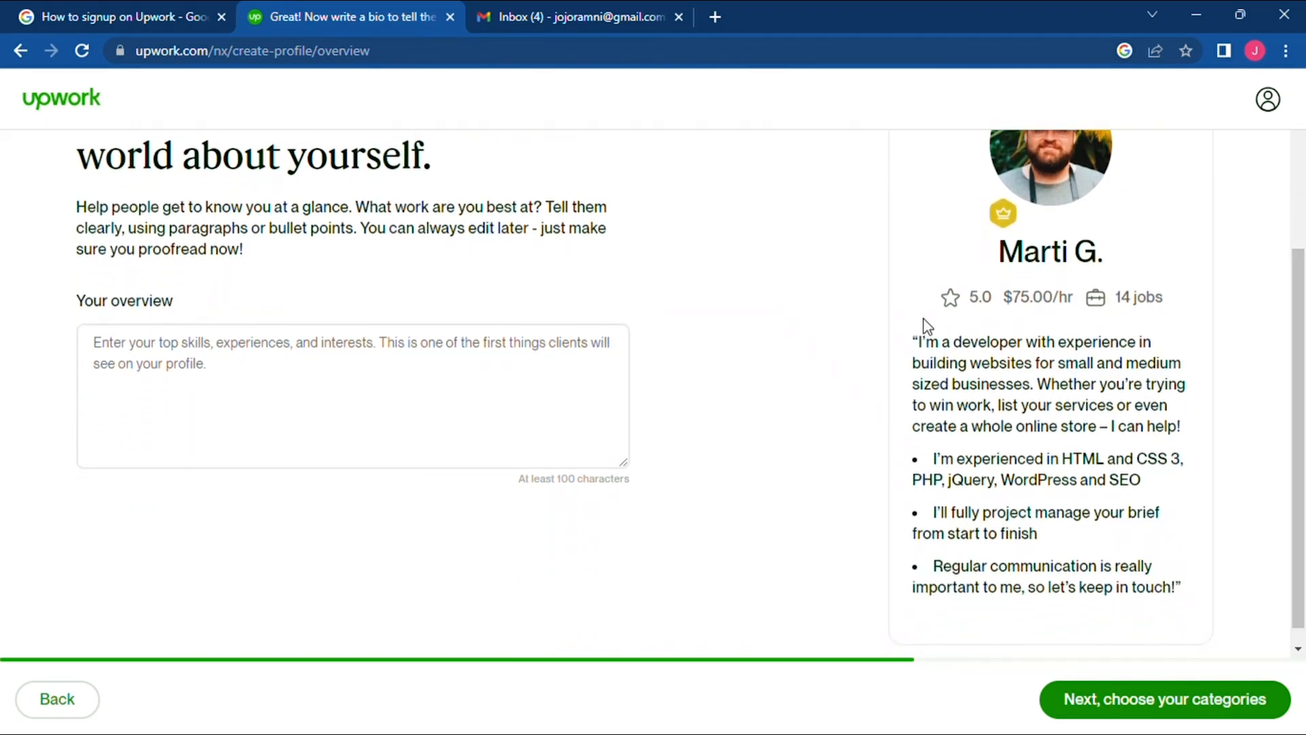
{"action": "triple_click", "coordinate": [164, 225]}
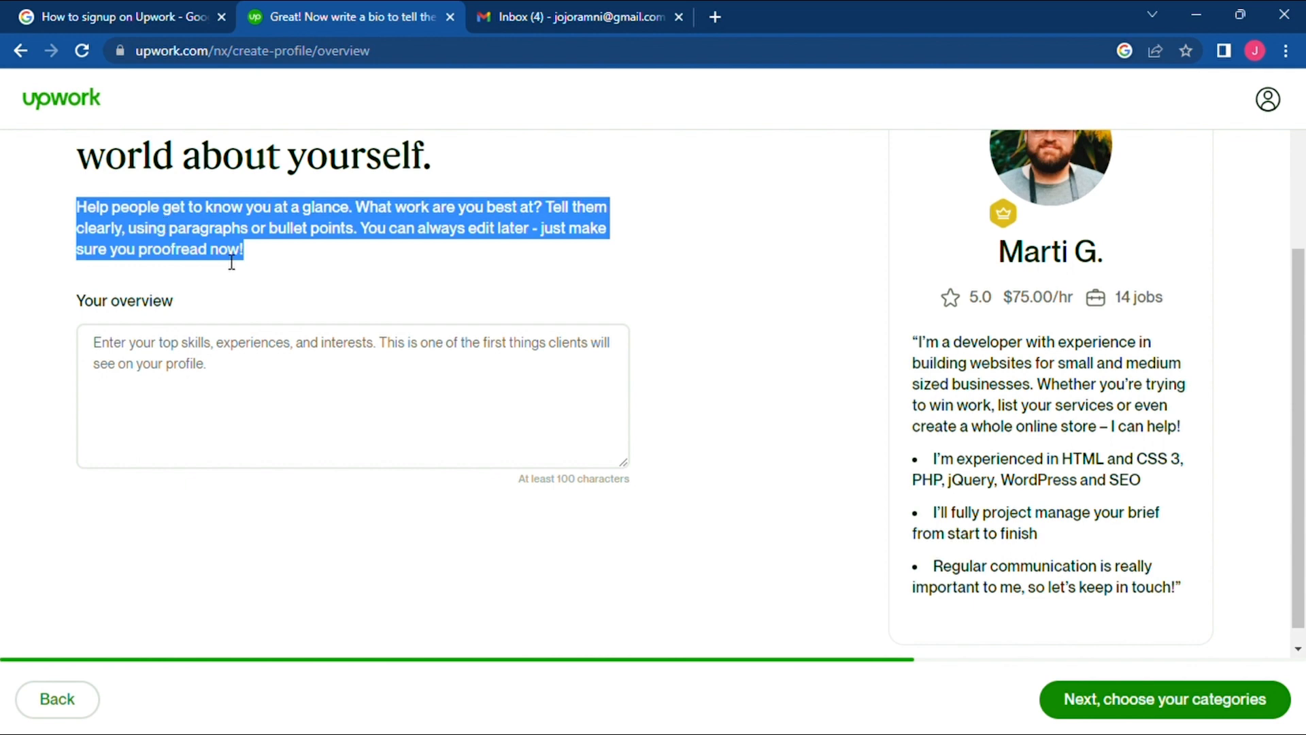
{"action": "left_click", "coordinate": [248, 374]}
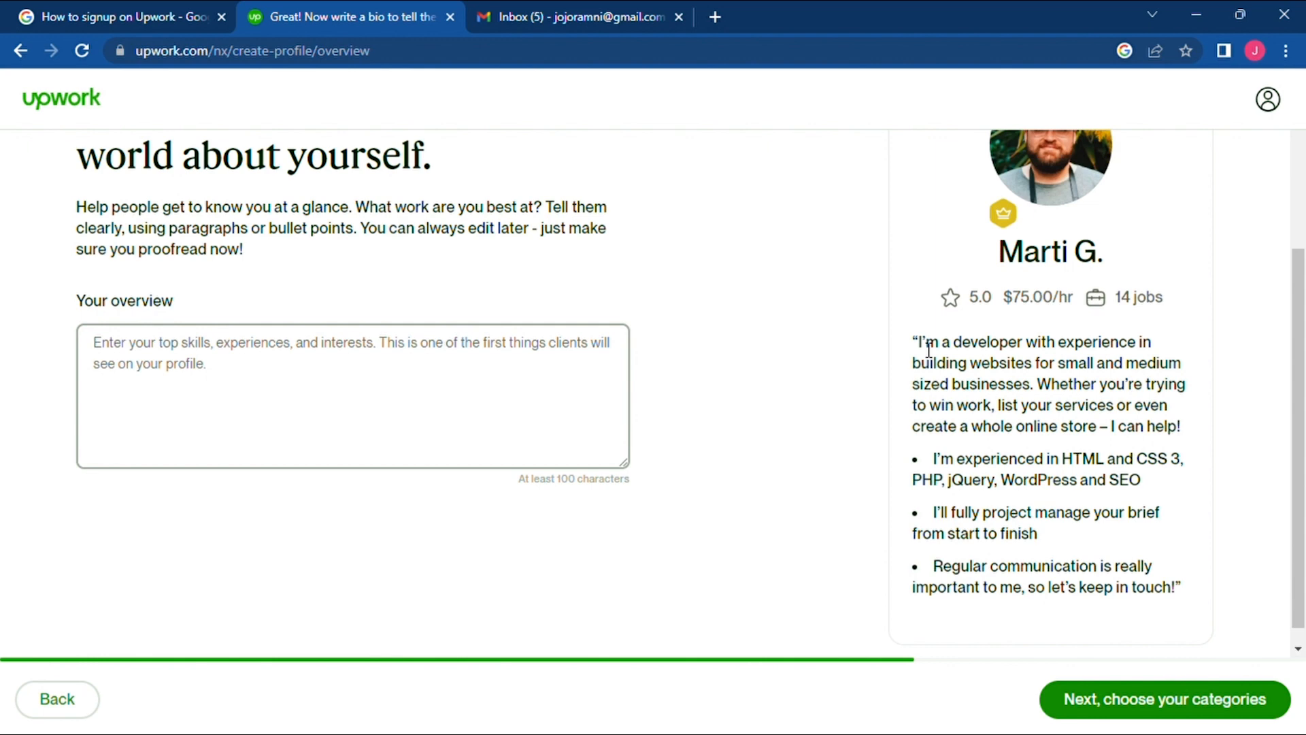
{"action": "left_click_drag", "start_coordinate": [918, 346], "coordinate": [1183, 429]}
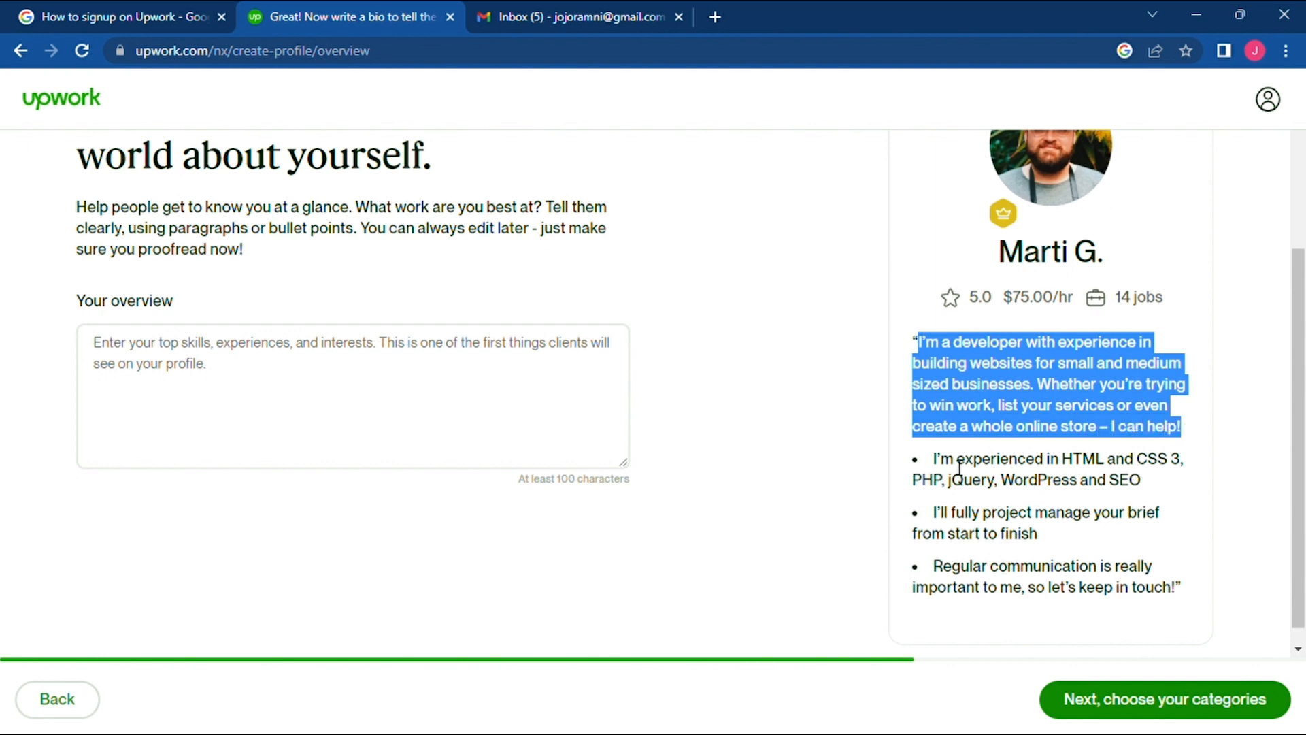
{"action": "left_click_drag", "start_coordinate": [933, 460], "coordinate": [1154, 488]}
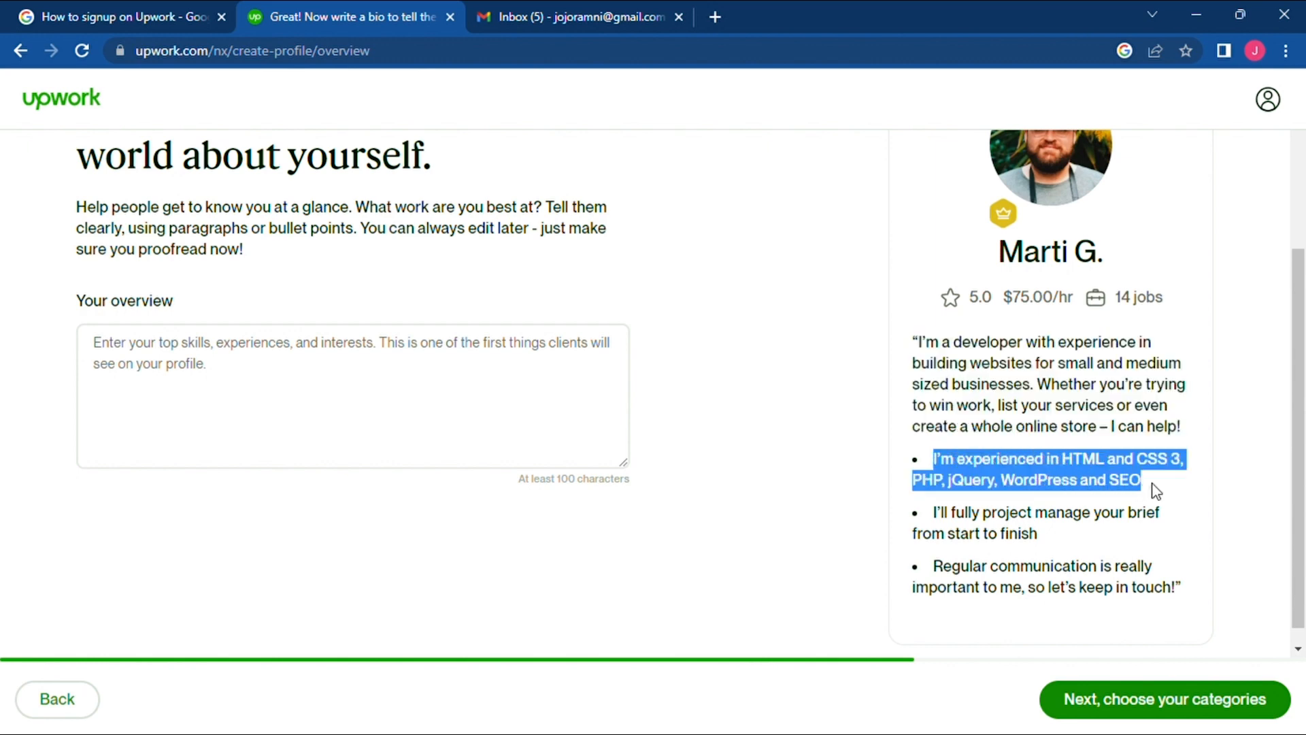
{"action": "left_click_drag", "start_coordinate": [941, 515], "coordinate": [1006, 527]}
{"action": "triple_click", "coordinate": [1006, 527]}
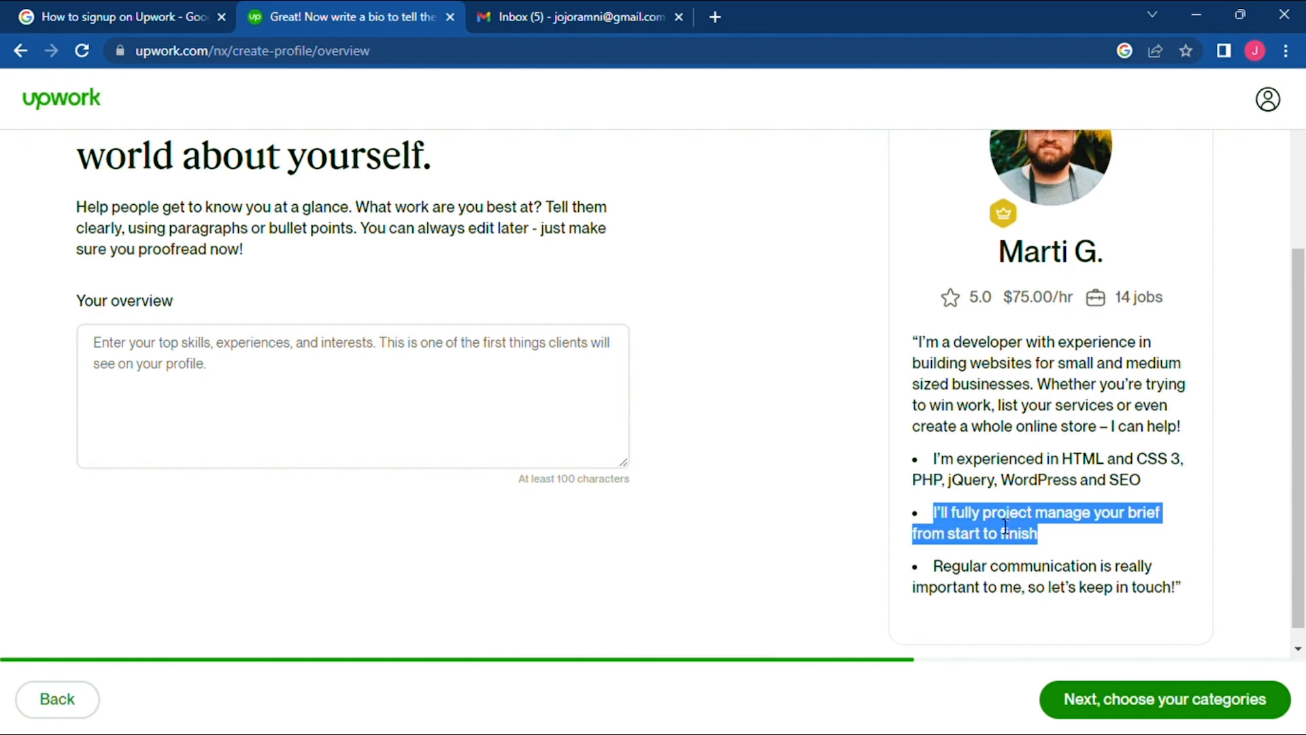
{"action": "left_click", "coordinate": [1000, 578]}
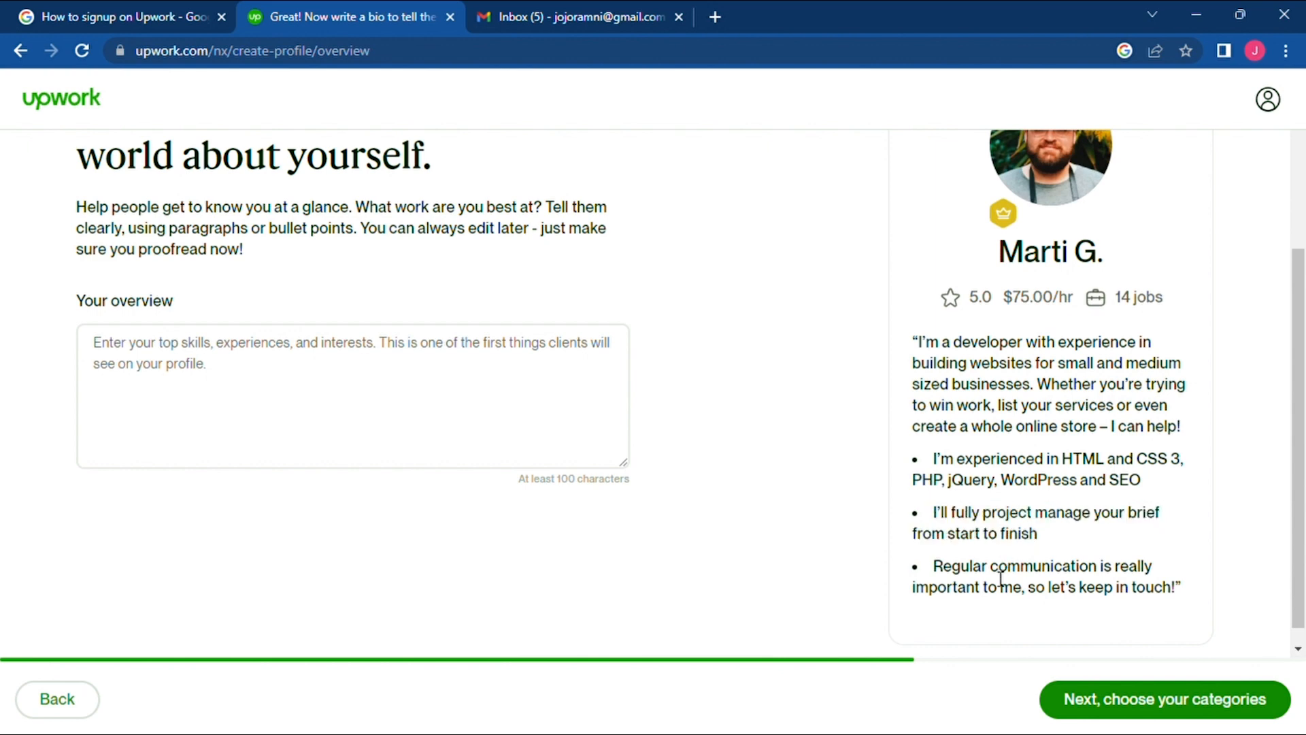
{"action": "double_click", "coordinate": [1000, 578]}
{"action": "triple_click", "coordinate": [999, 579]}
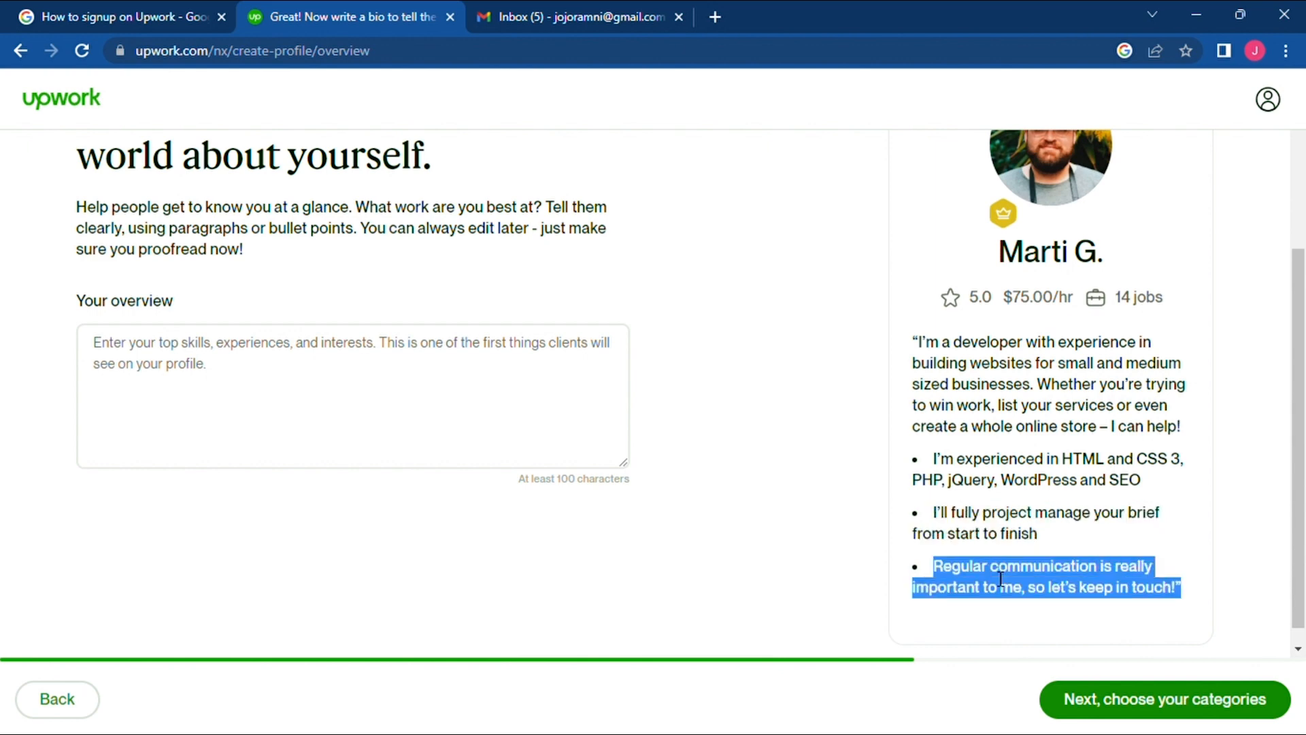
{"action": "triple_click", "coordinate": [966, 578]}
{"action": "left_click", "coordinate": [488, 403]}
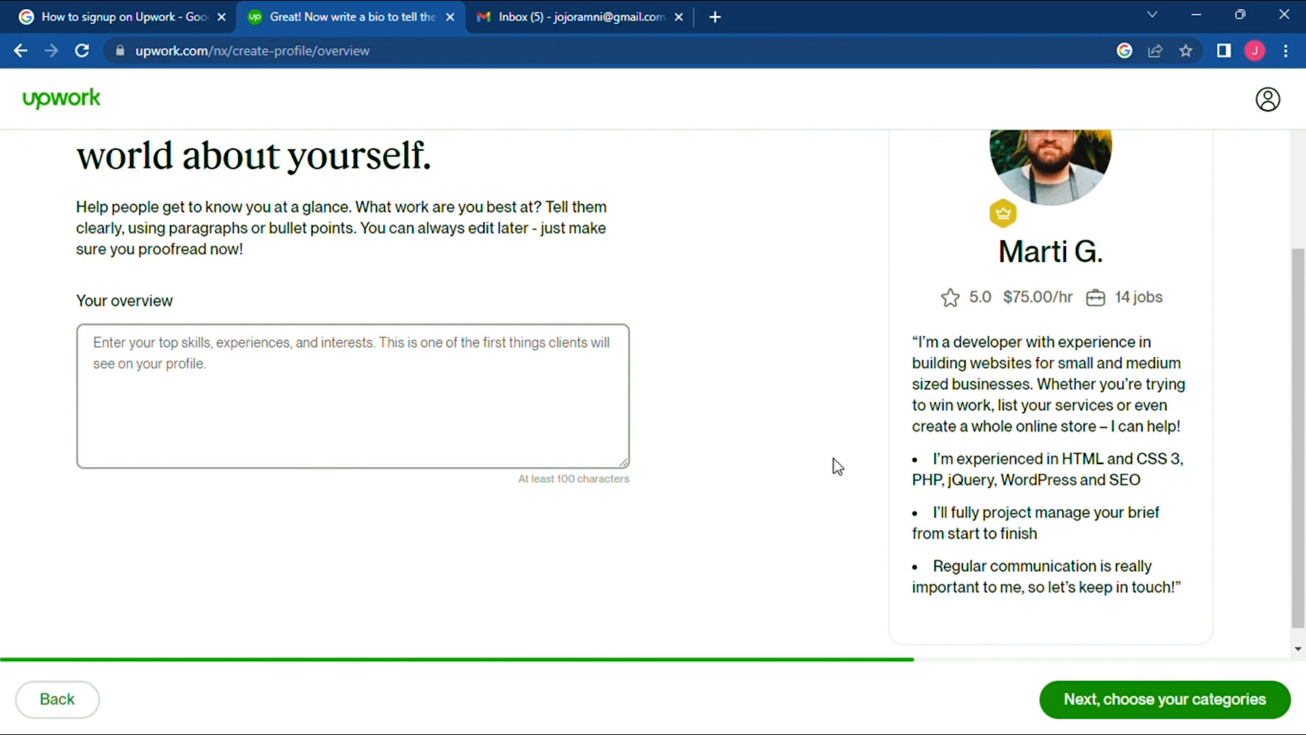
{"action": "left_click", "coordinate": [1091, 694]}
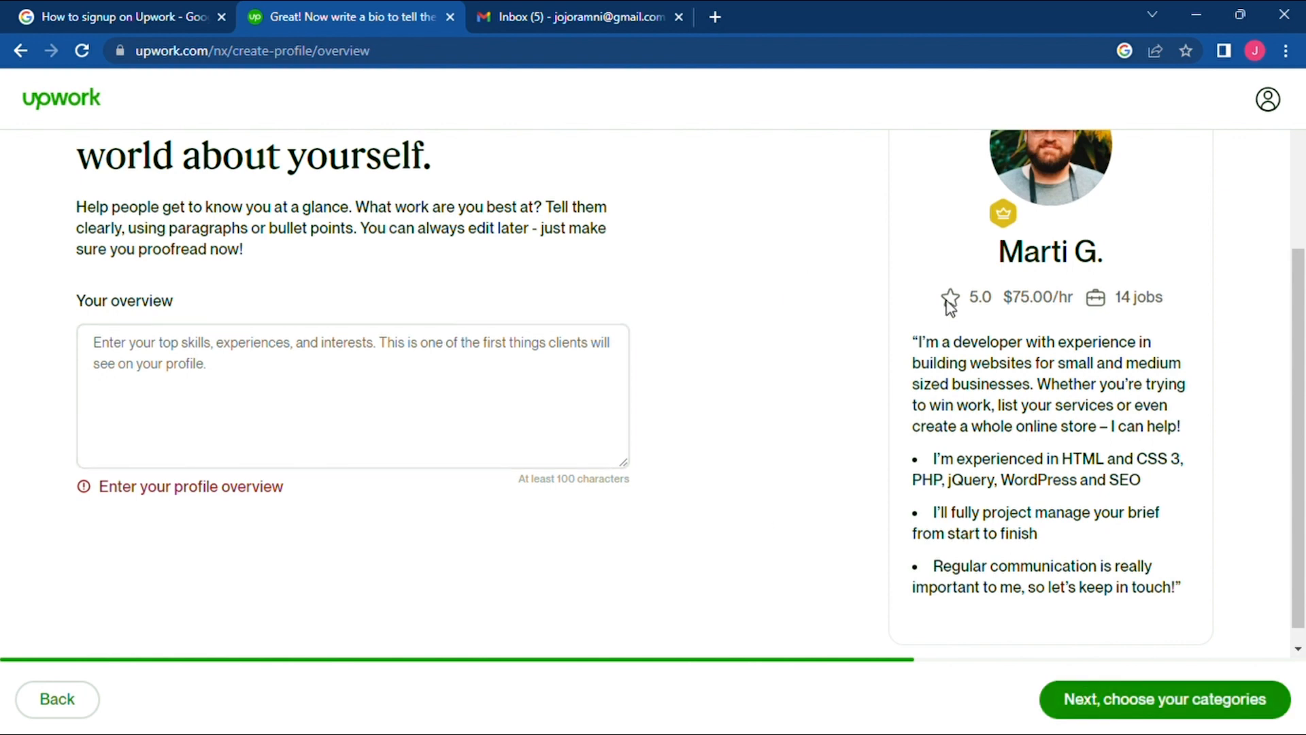
Step: Copy the sample bio's opening paragraph about being a website developer into the overview and continue to the categories page
{"action": "left_click_drag", "start_coordinate": [913, 348], "coordinate": [1187, 427]}
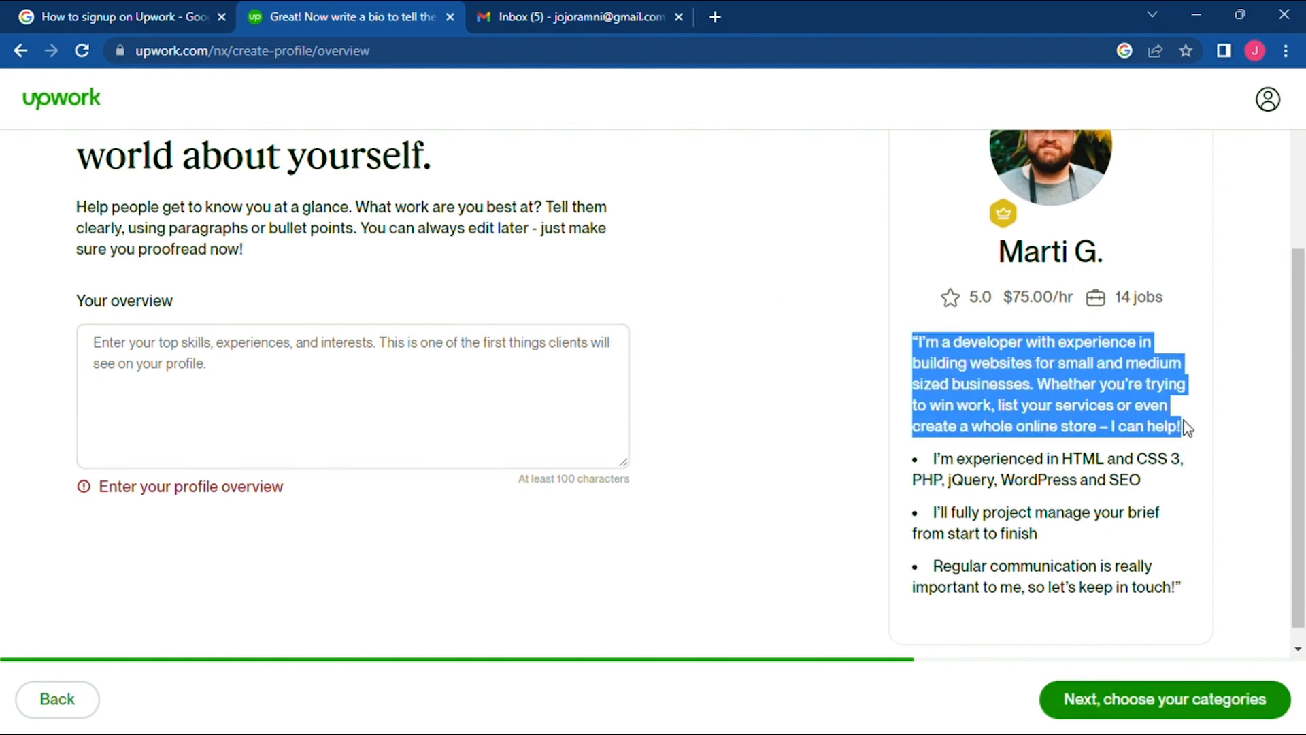
{"action": "key", "text": "ctrl+c"}
{"action": "left_click", "coordinate": [619, 370]}
{"action": "key", "text": "ctrl+v"}
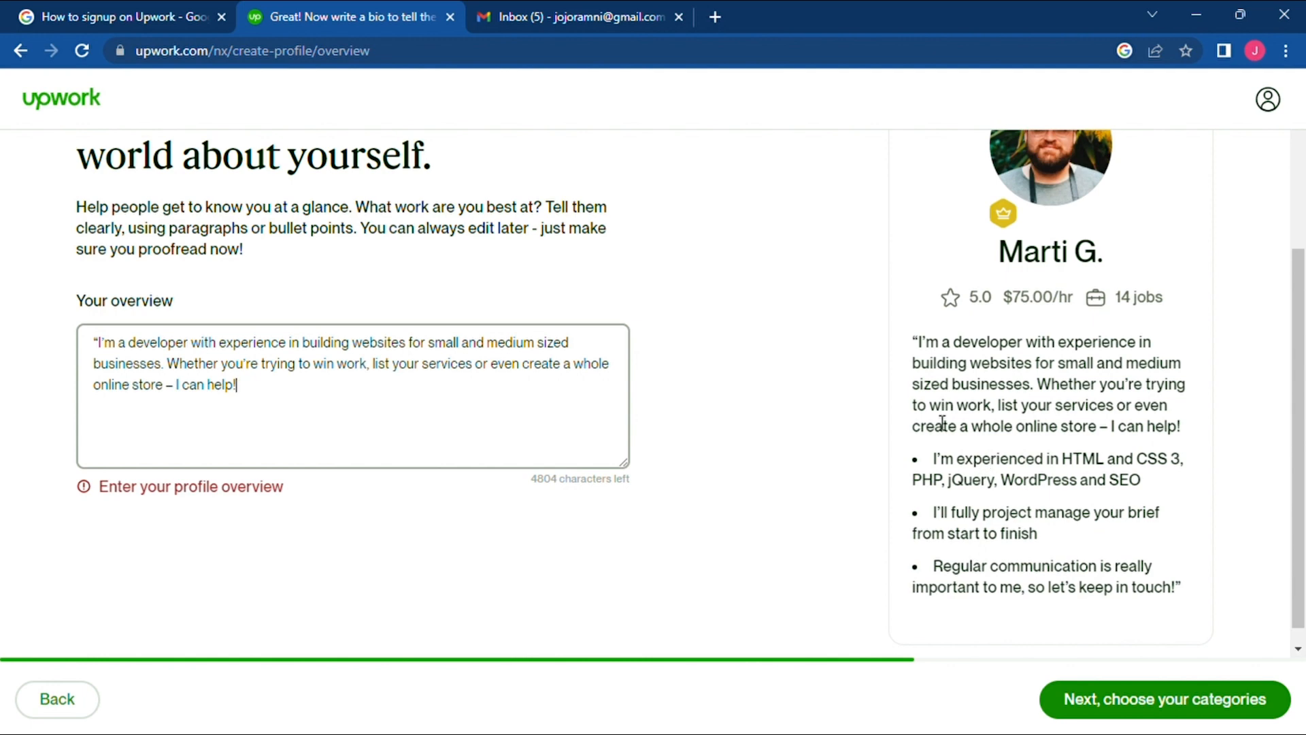
{"action": "triple_click", "coordinate": [503, 387]}
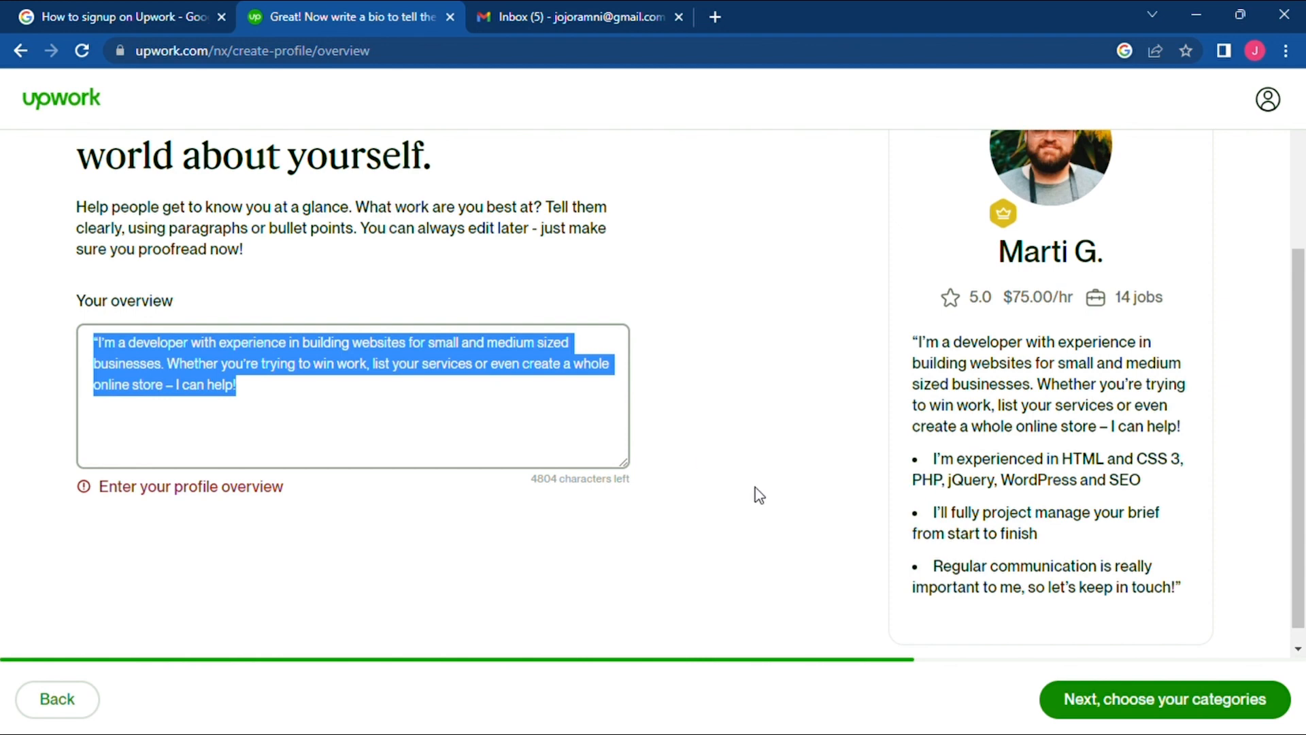
{"action": "left_click", "coordinate": [1121, 703]}
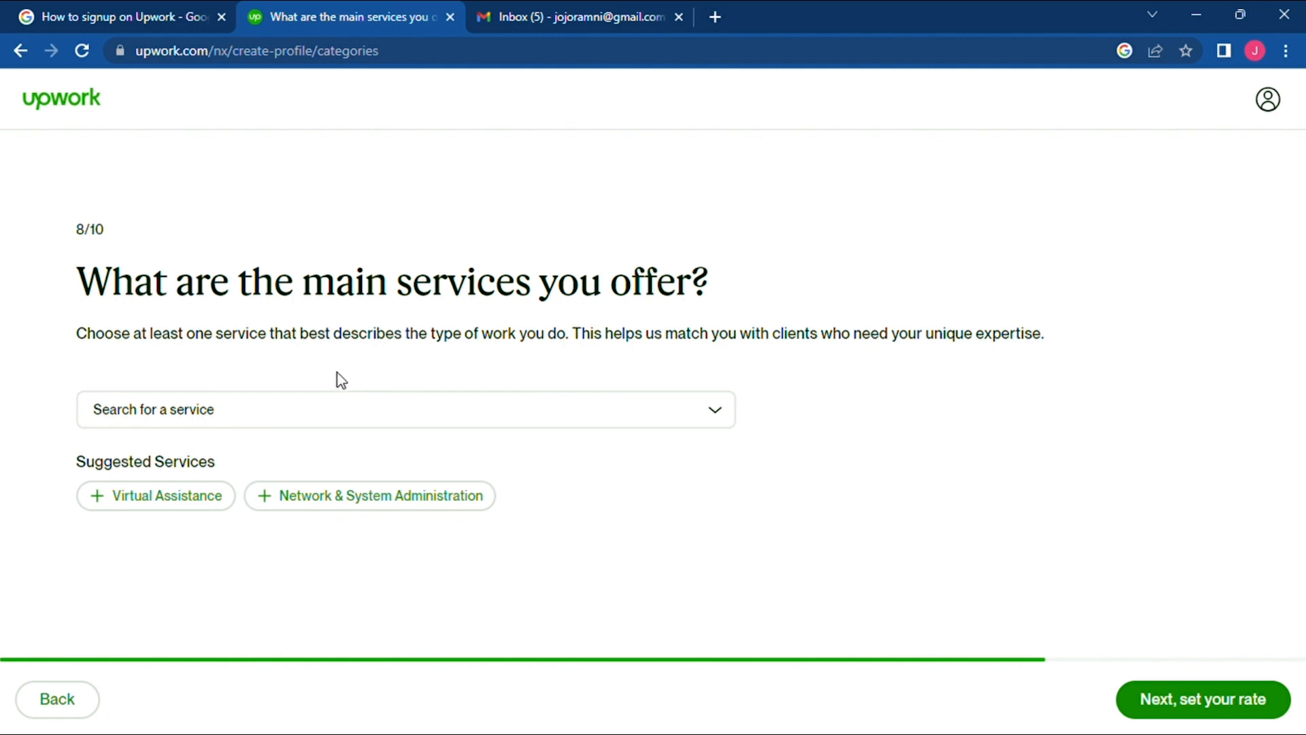
Step: Add the suggested service Virtual Assistance to the main services offered
{"action": "left_click", "coordinate": [353, 415]}
{"action": "left_click", "coordinate": [354, 419]}
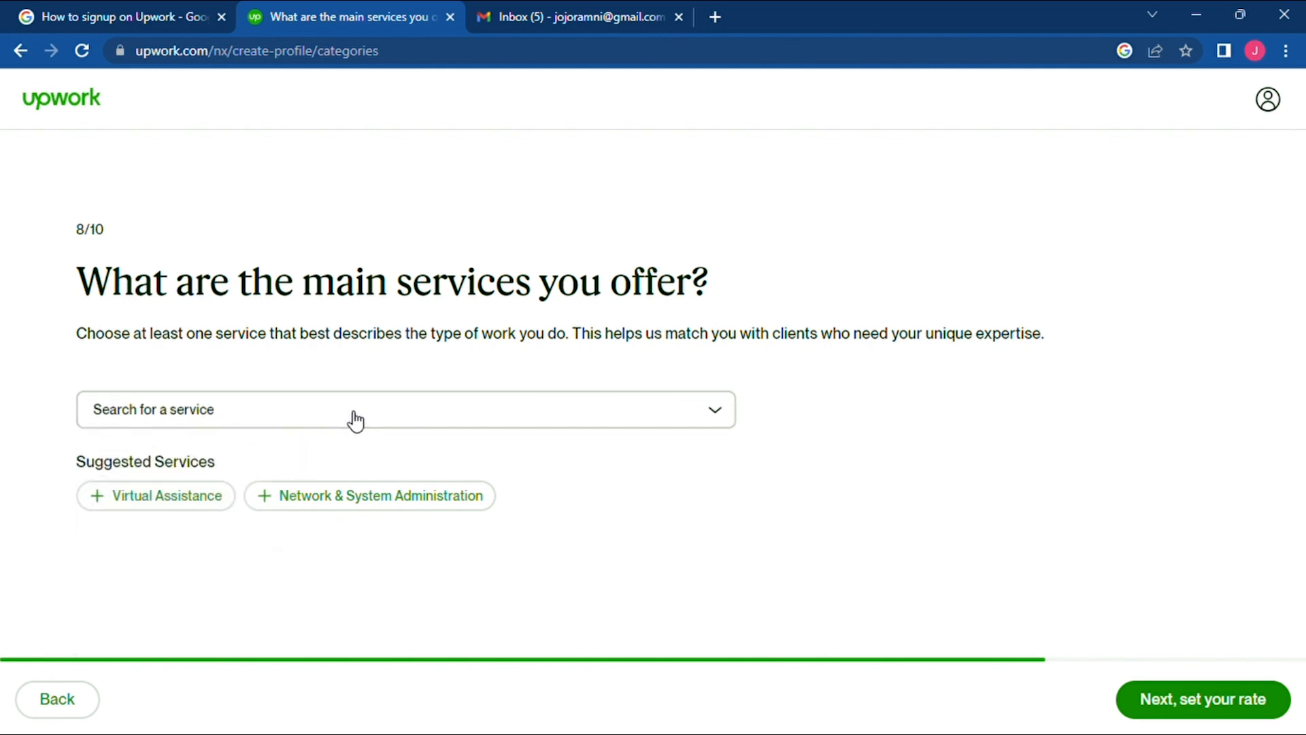
{"action": "left_click", "coordinate": [354, 419]}
{"action": "left_click", "coordinate": [355, 418]}
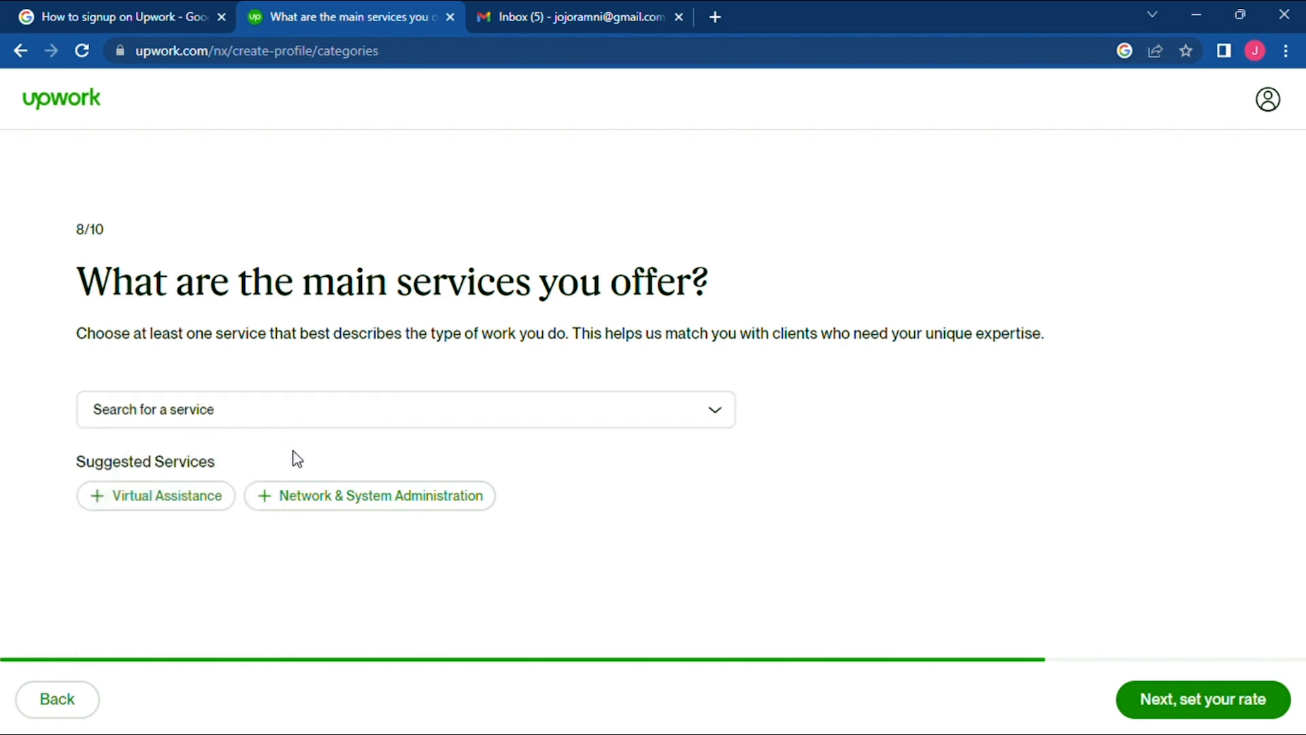
{"action": "left_click", "coordinate": [206, 507]}
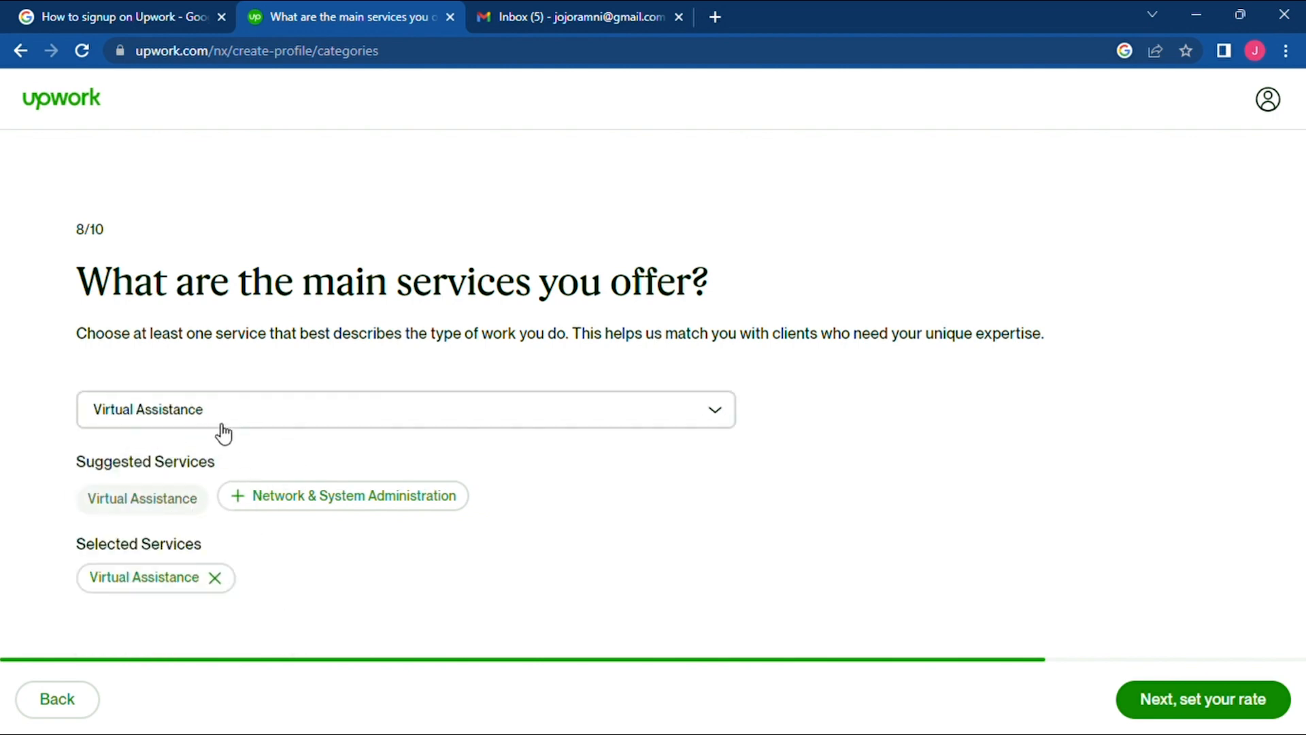
Step: Add Project Management, Market Research & Product Reviews, and Data Entry & Transcription Services from the Admin Support category to the services
{"action": "left_click", "coordinate": [524, 426]}
{"action": "mouse_move", "coordinate": [288, 499]}
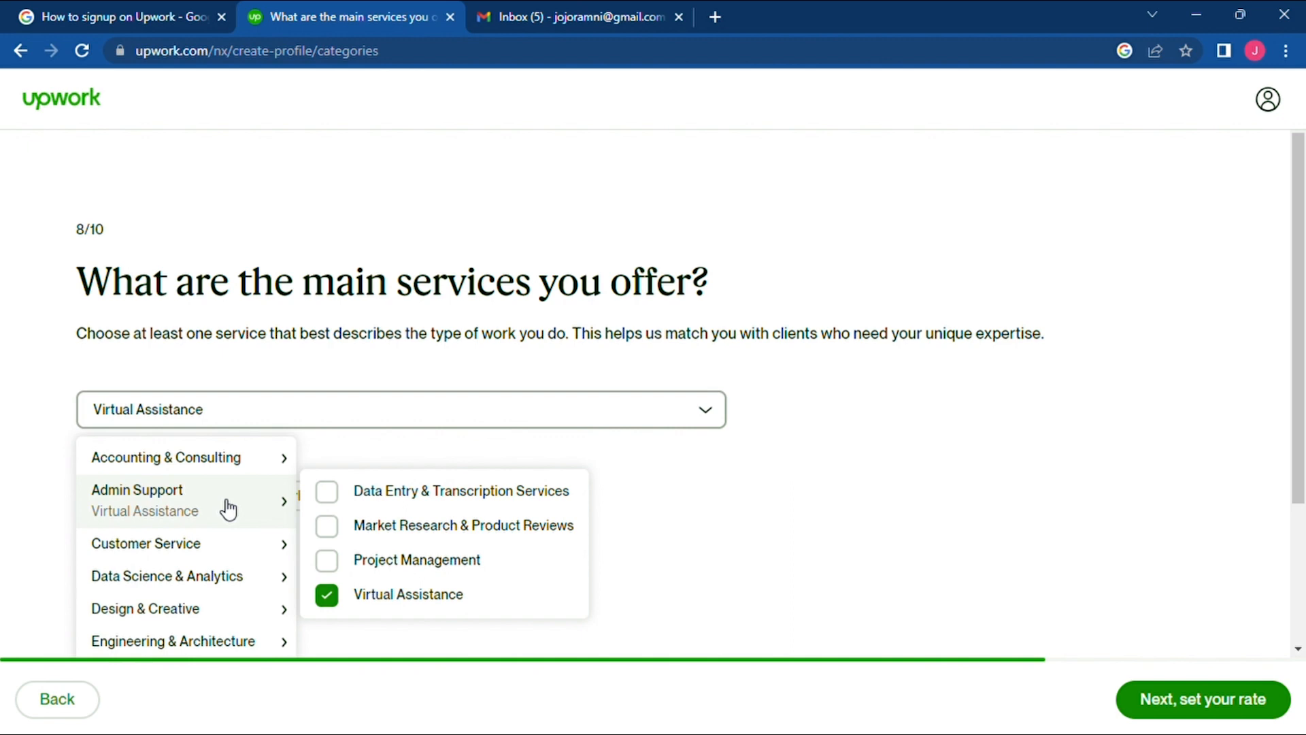
{"action": "left_click", "coordinate": [336, 560]}
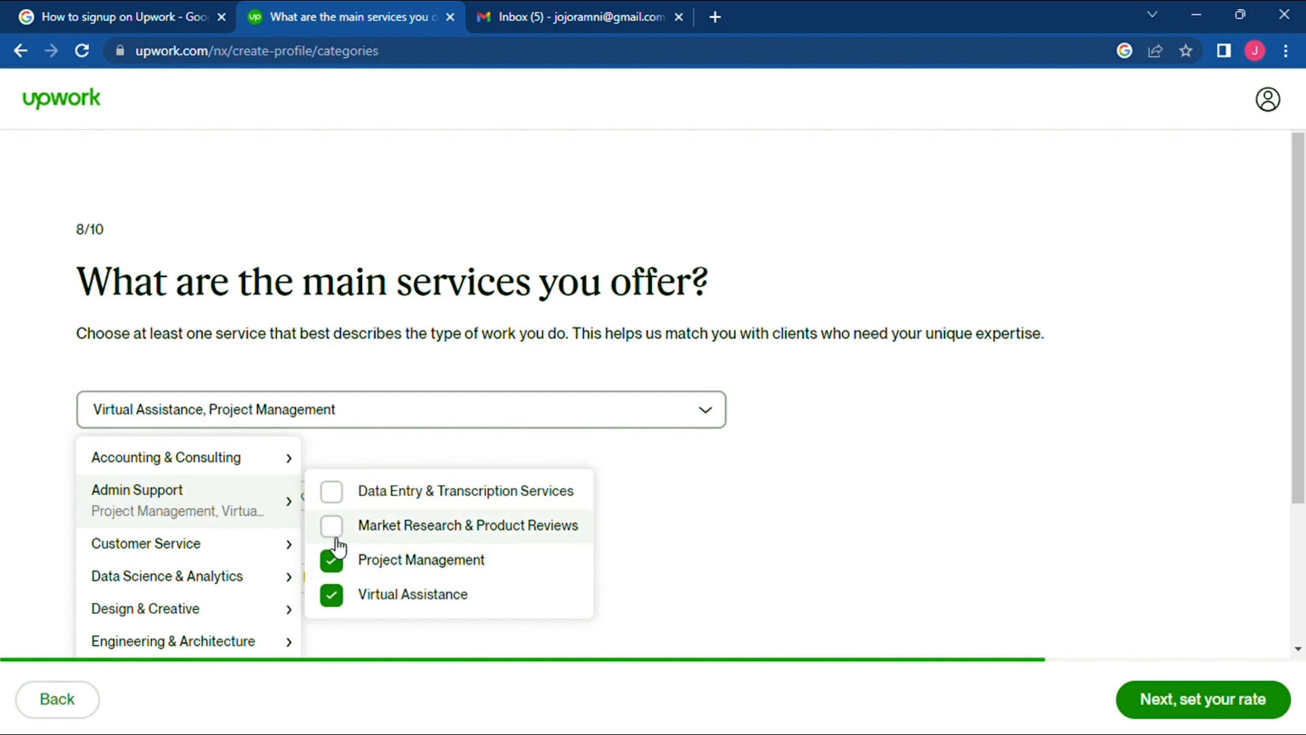
{"action": "left_click", "coordinate": [332, 527]}
{"action": "left_click", "coordinate": [333, 492]}
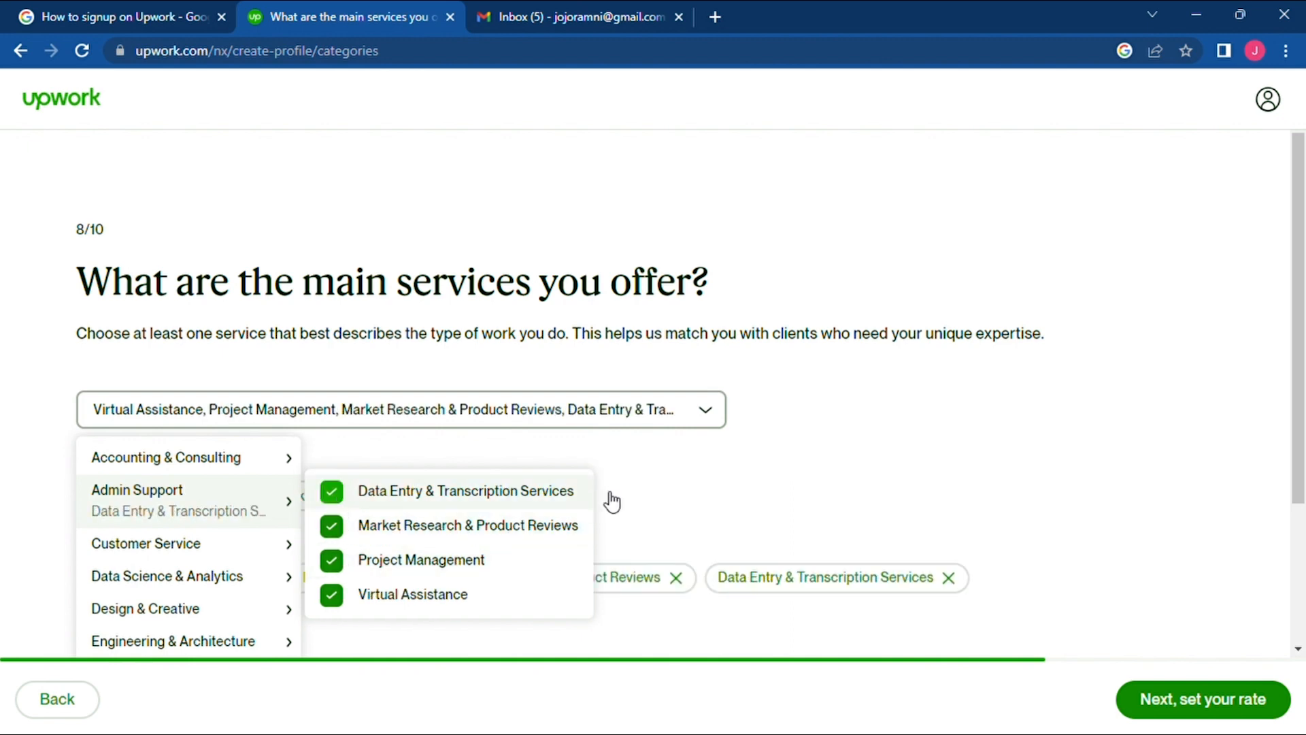
{"action": "left_click", "coordinate": [724, 502]}
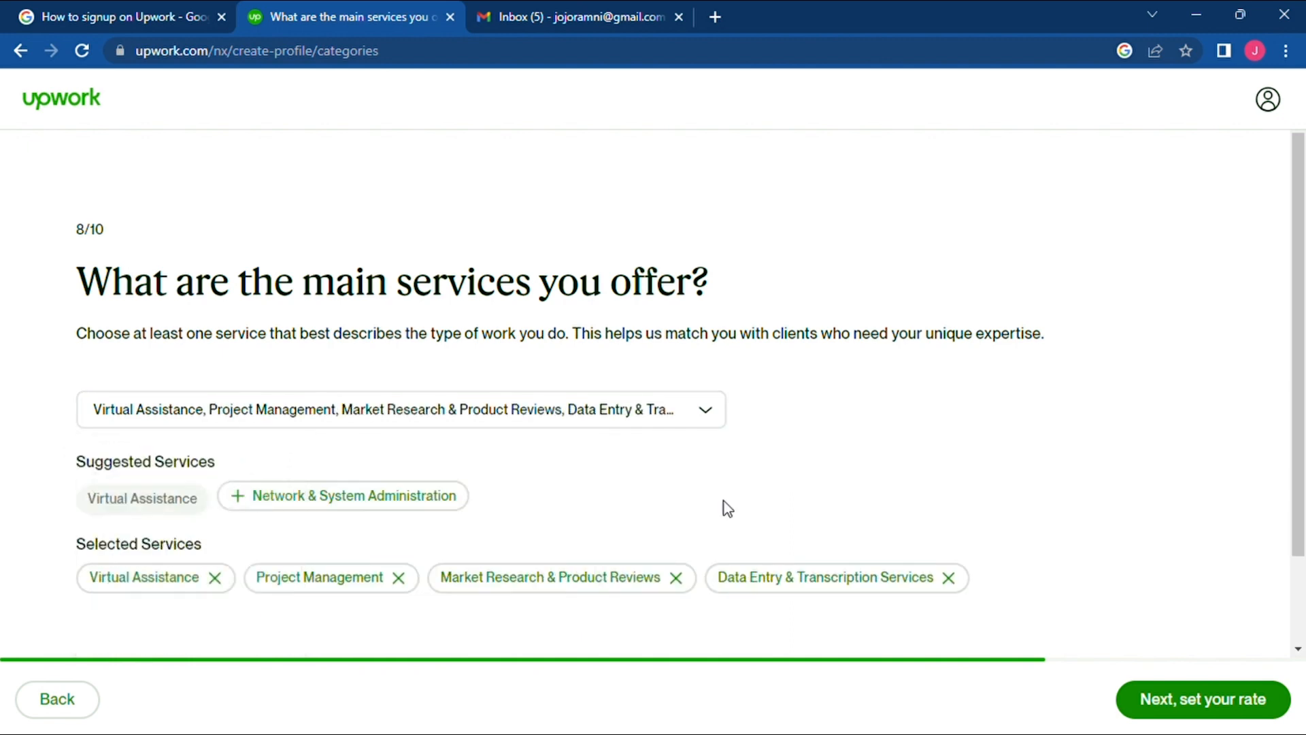
Step: Continue from the selected services to the rate page and enter an hourly rate of $50
{"action": "left_click", "coordinate": [1177, 697]}
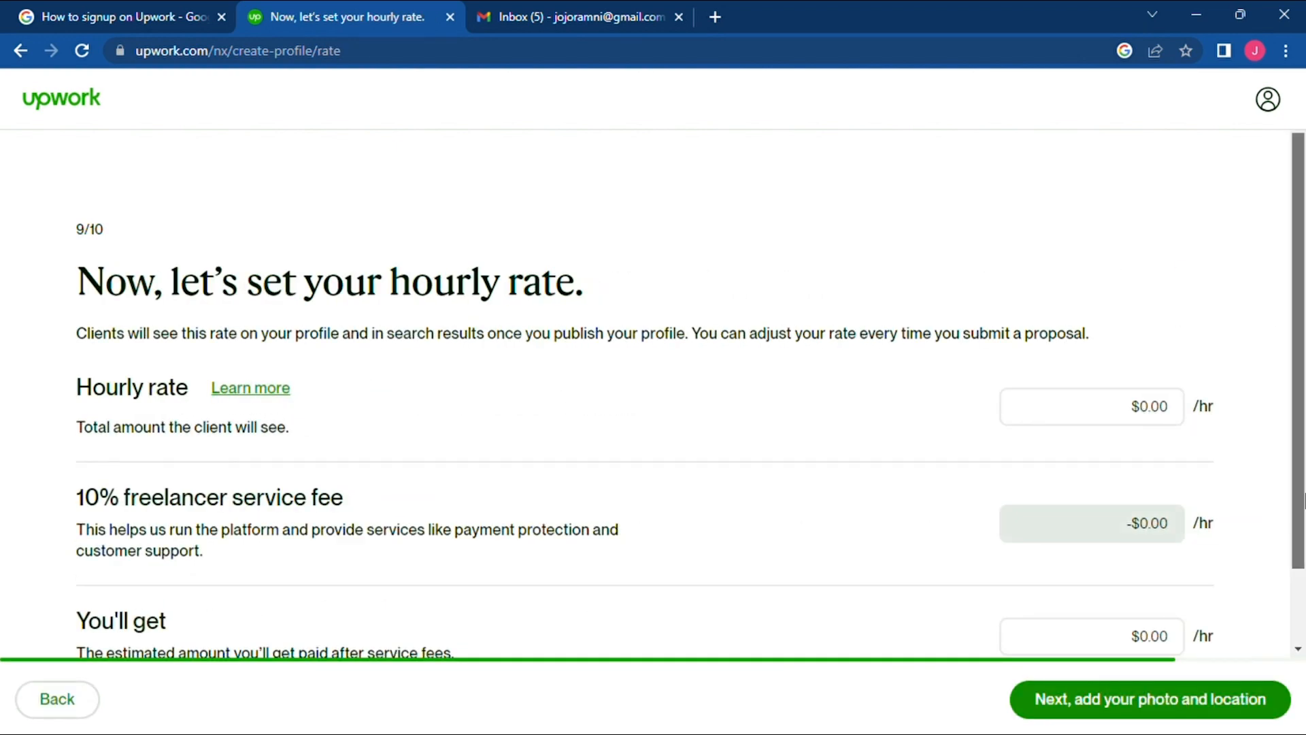
{"action": "scroll", "coordinate": [1300, 570], "scroll_direction": "down", "scroll_amount": 1}
{"action": "left_click_drag", "start_coordinate": [1302, 570], "coordinate": [1302, 547]}
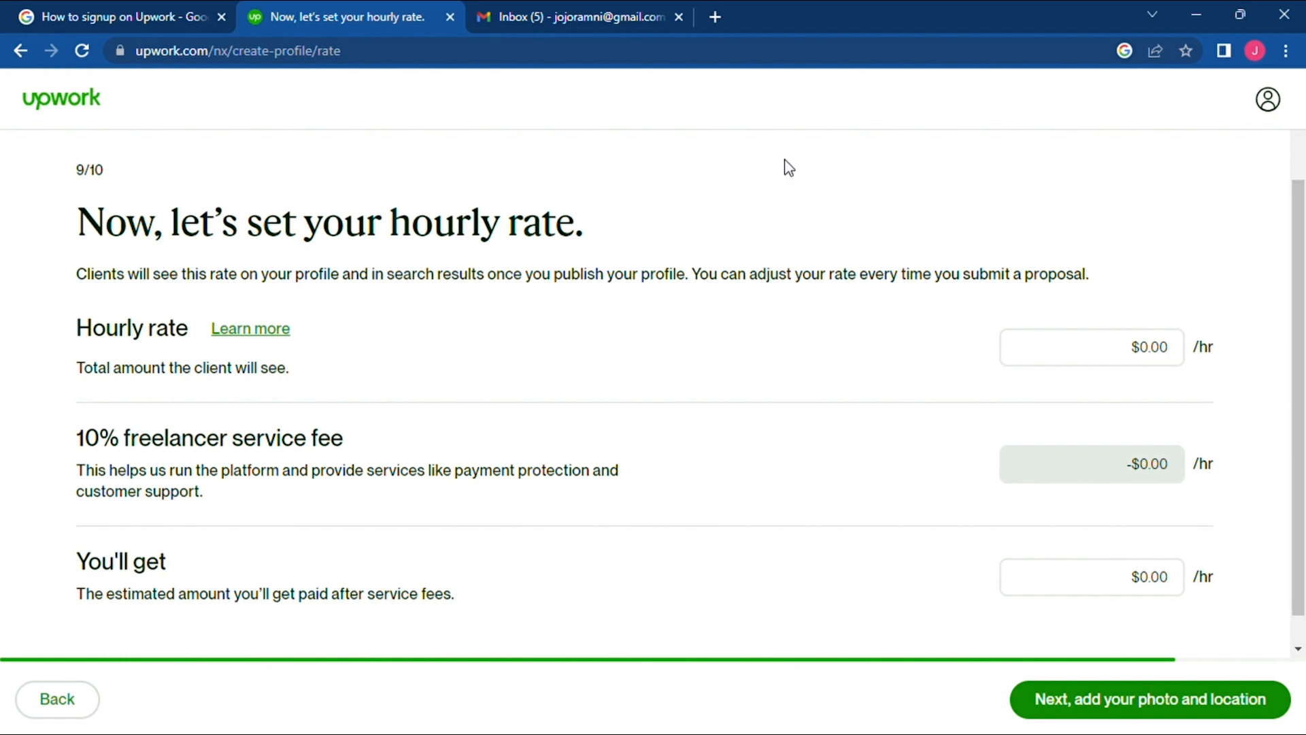
{"action": "left_click", "coordinate": [1155, 359]}
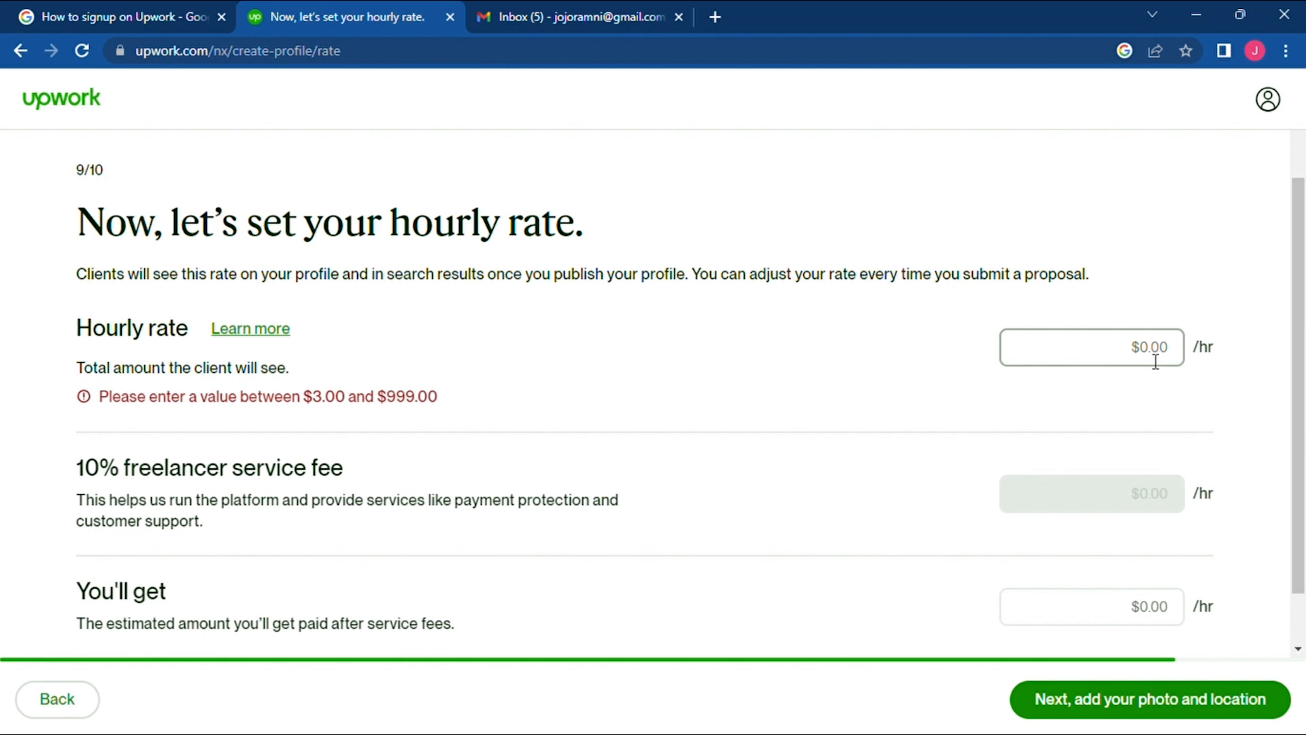
{"action": "type", "text": "50"}
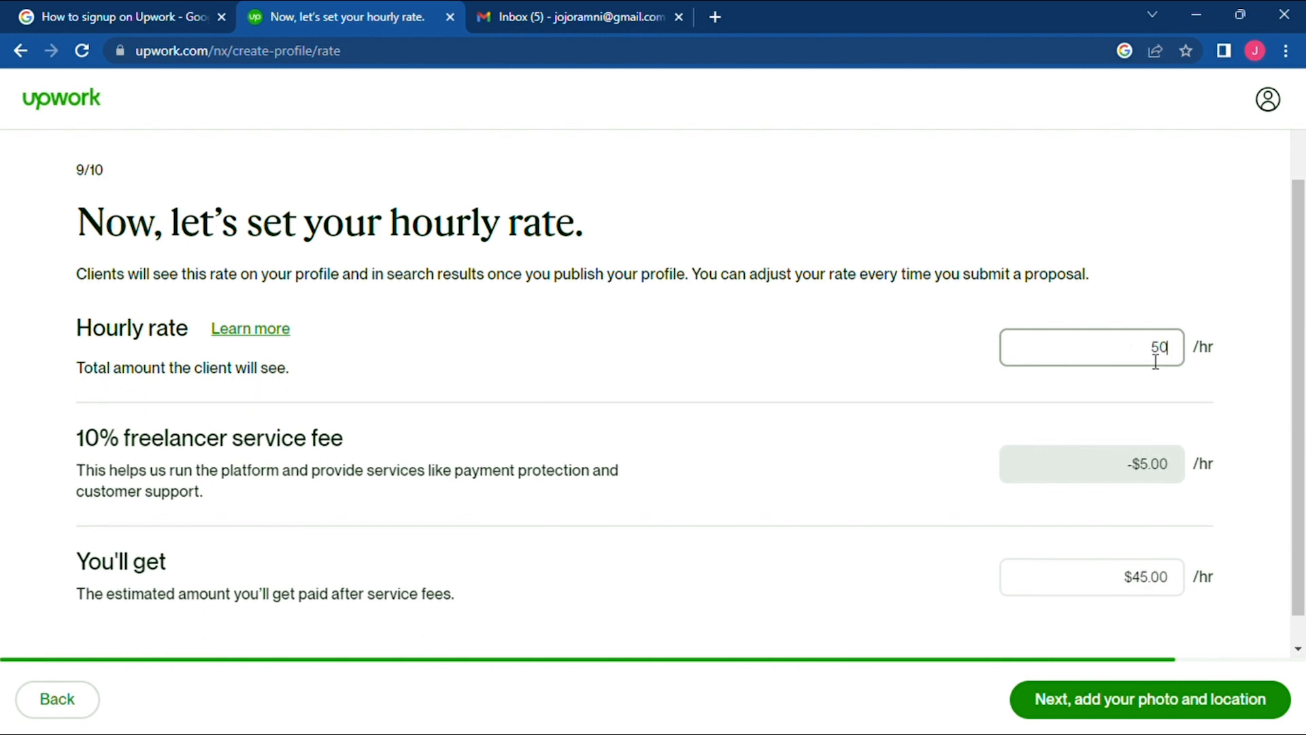
Step: Change the hourly rate to $10 and continue to the photo and location page
{"action": "key", "text": "BackSpace"}
{"action": "key", "text": "BackSpace"}
{"action": "type", "text": "10"}
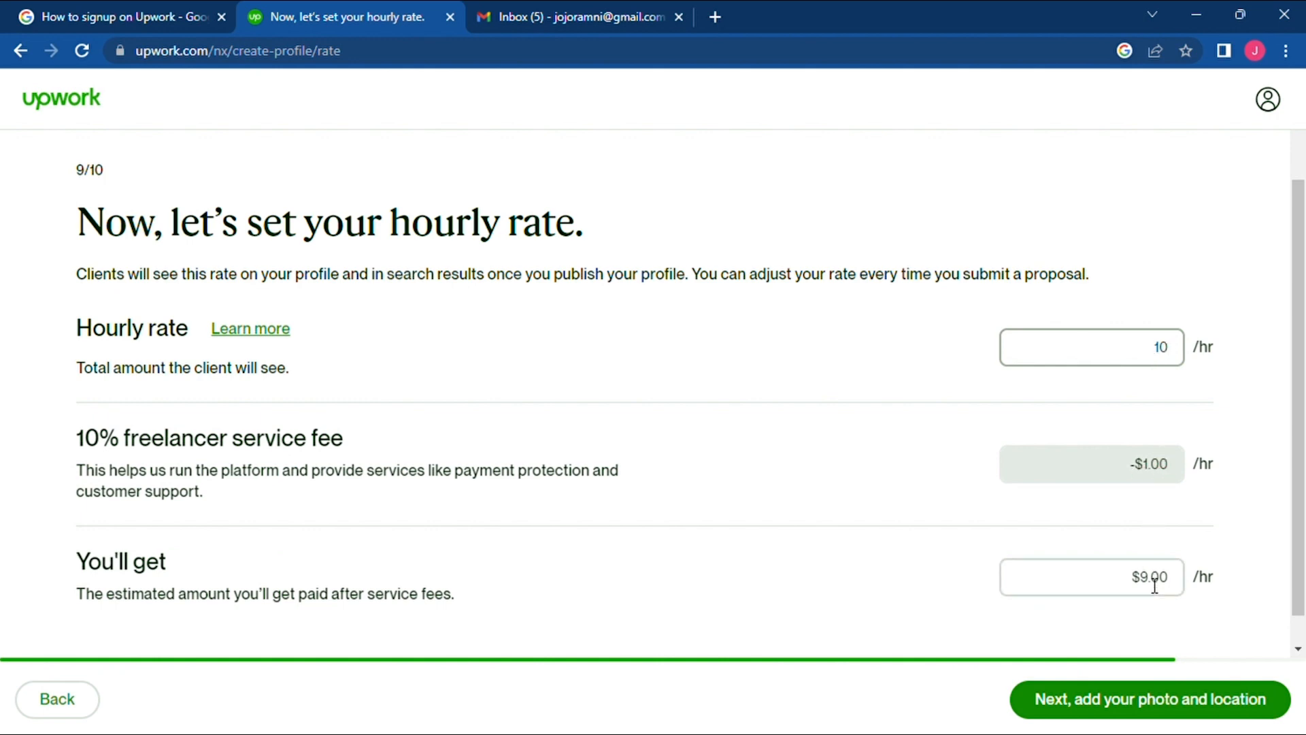
{"action": "left_click_drag", "start_coordinate": [1301, 563], "coordinate": [1304, 631]}
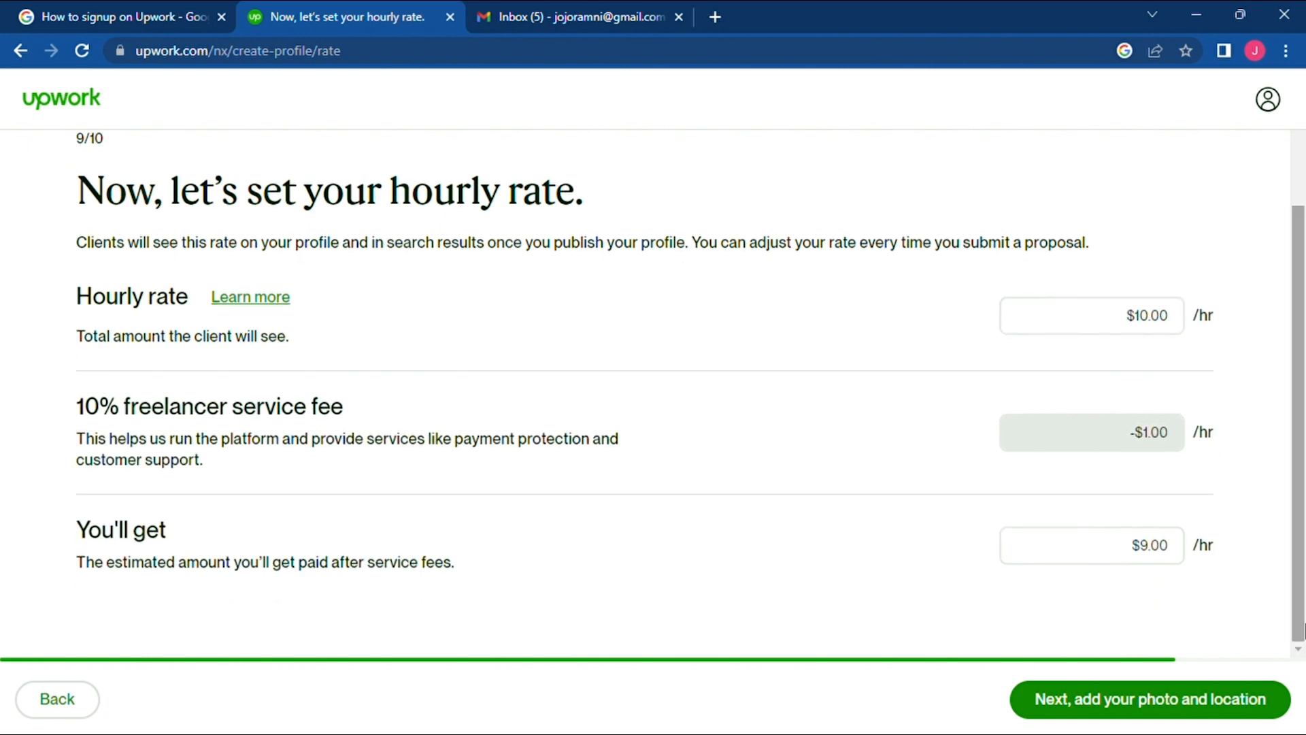
{"action": "left_click", "coordinate": [1201, 707]}
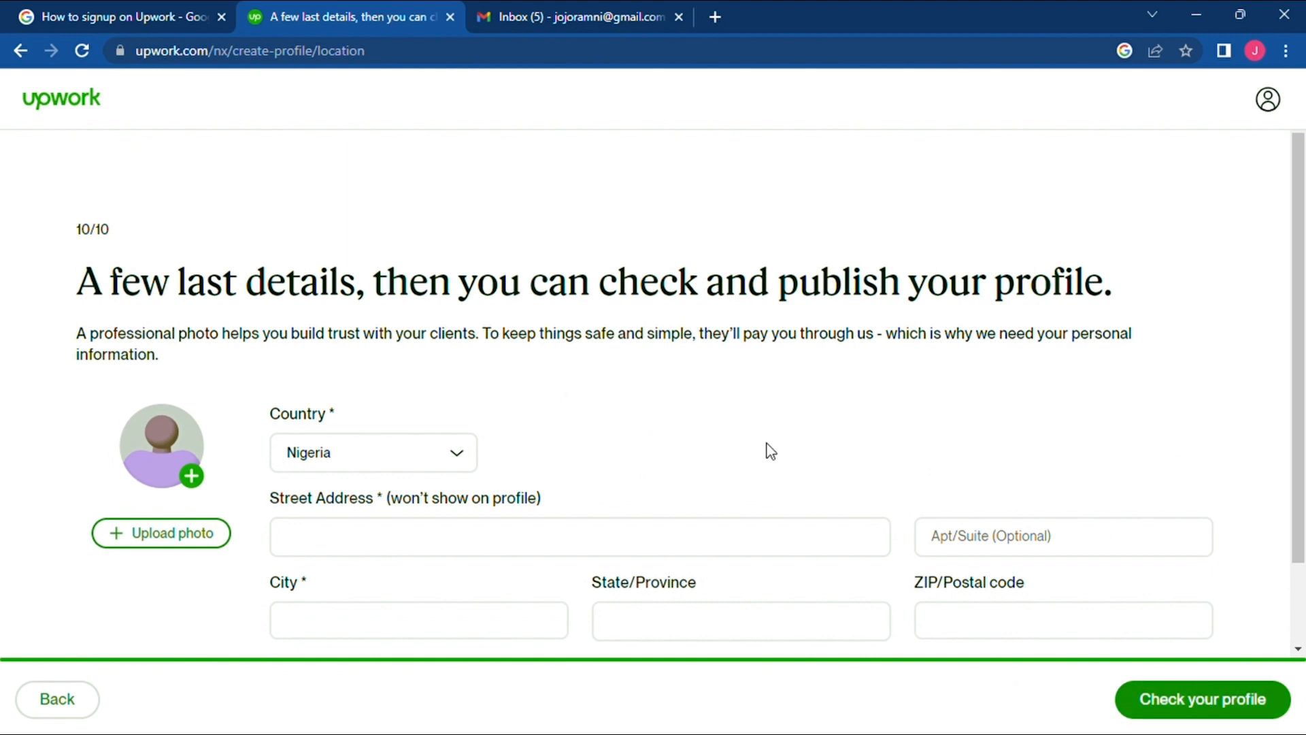
Step: Try to attach a profile photo without choosing an image, and cancel the photo dialog
{"action": "left_click", "coordinate": [193, 480]}
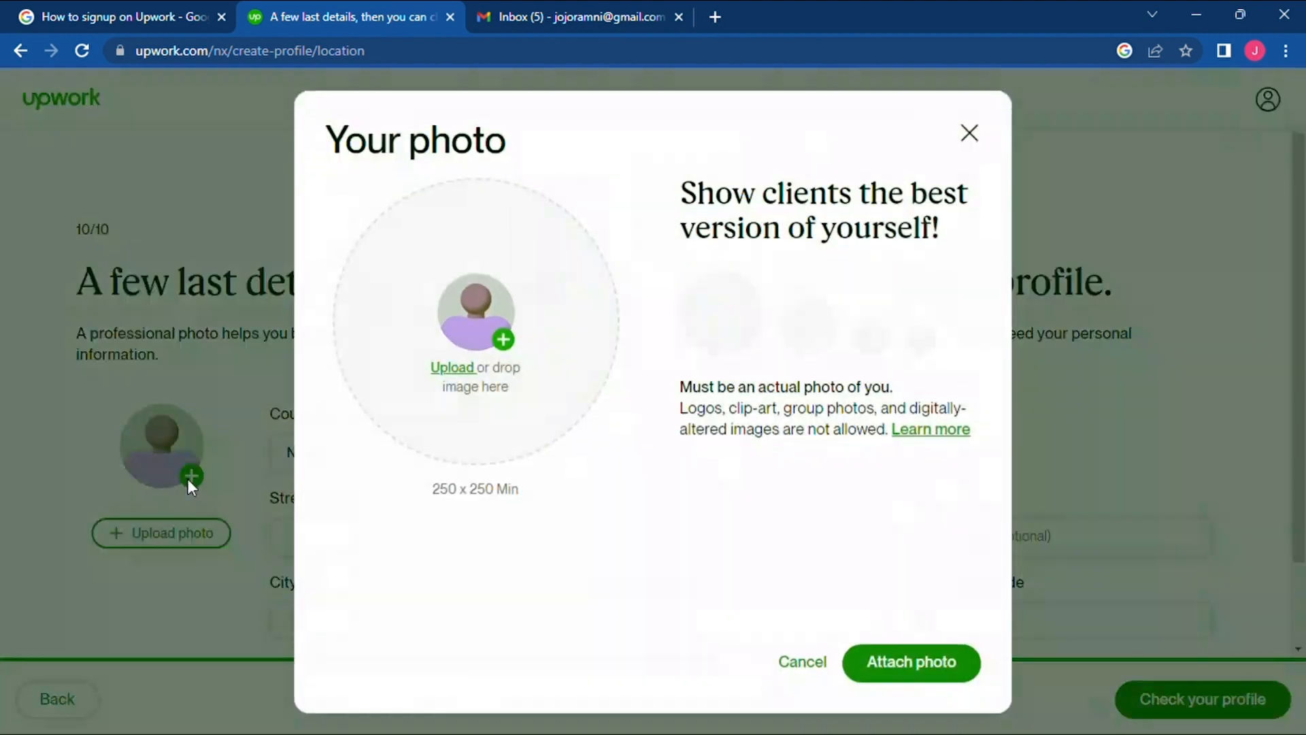
{"action": "left_click", "coordinate": [516, 348]}
{"action": "left_click", "coordinate": [905, 661]}
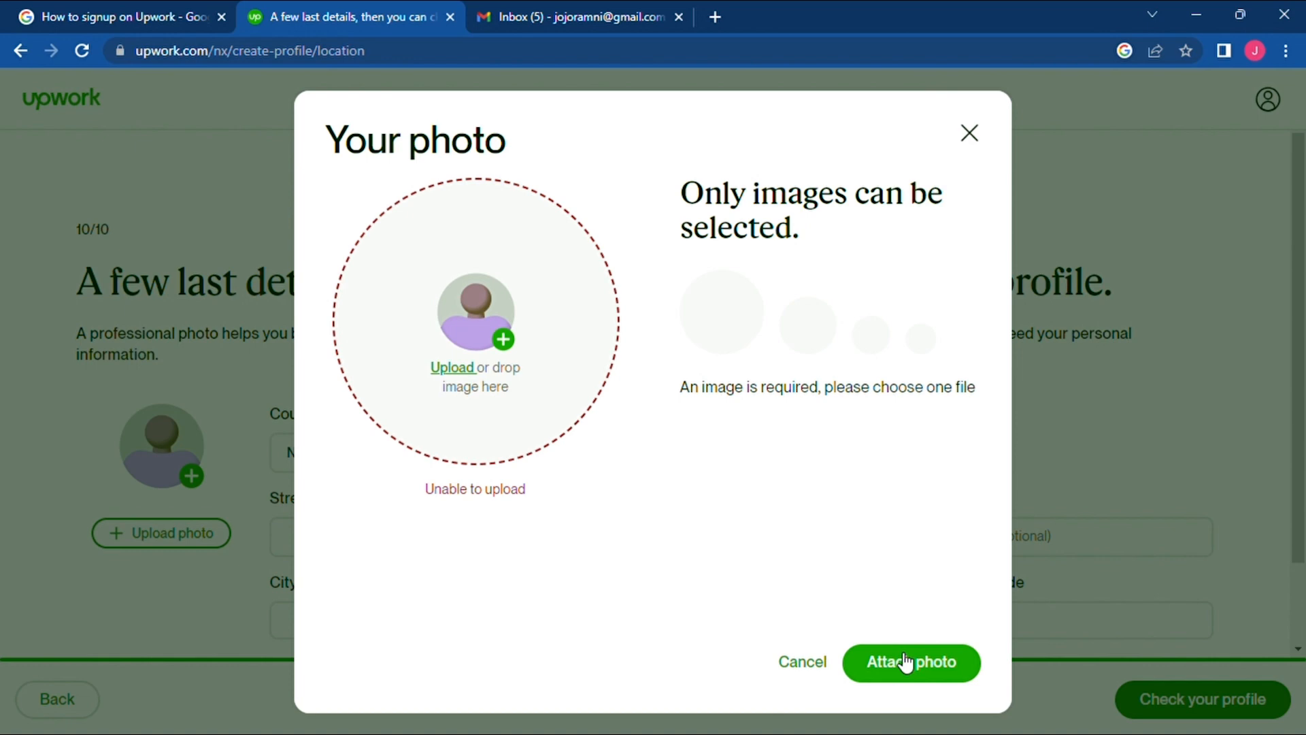
{"action": "left_click", "coordinate": [807, 663]}
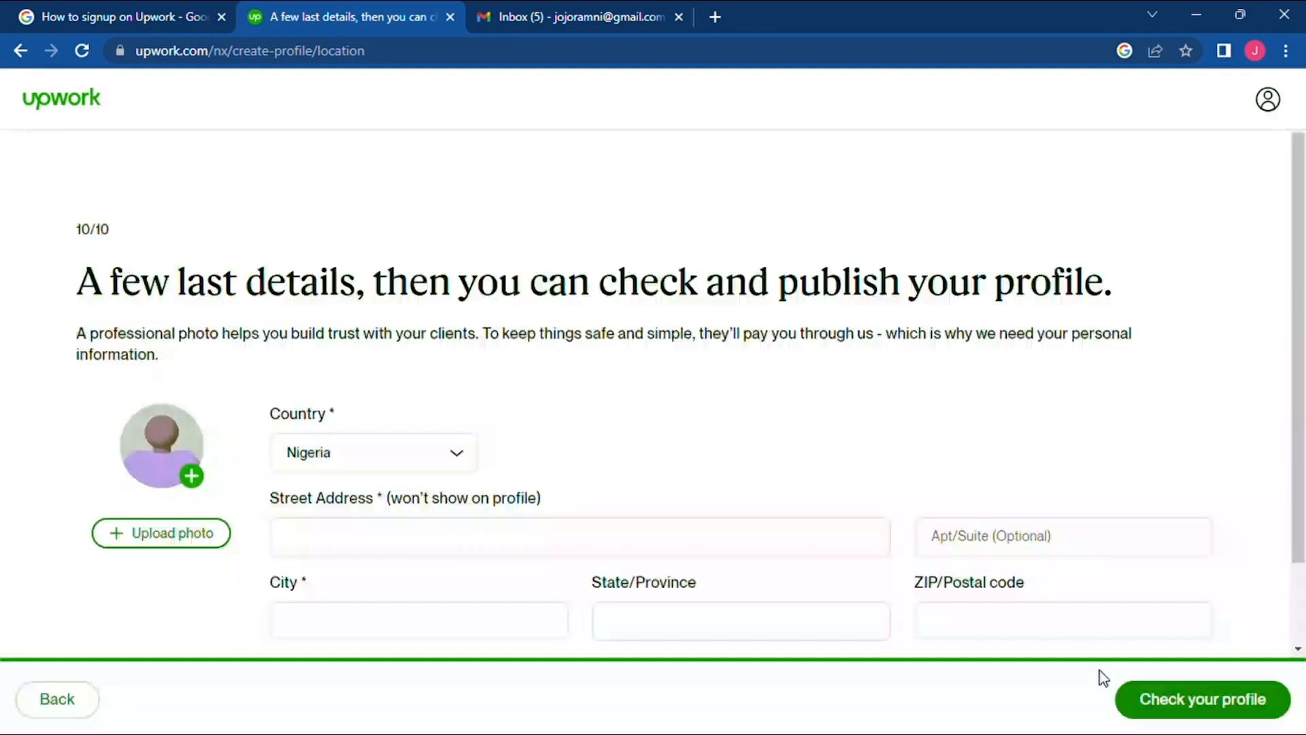
Step: Try to proceed to the profile check with the photo, address and phone left empty, and examine the required fields
{"action": "left_click", "coordinate": [1226, 709]}
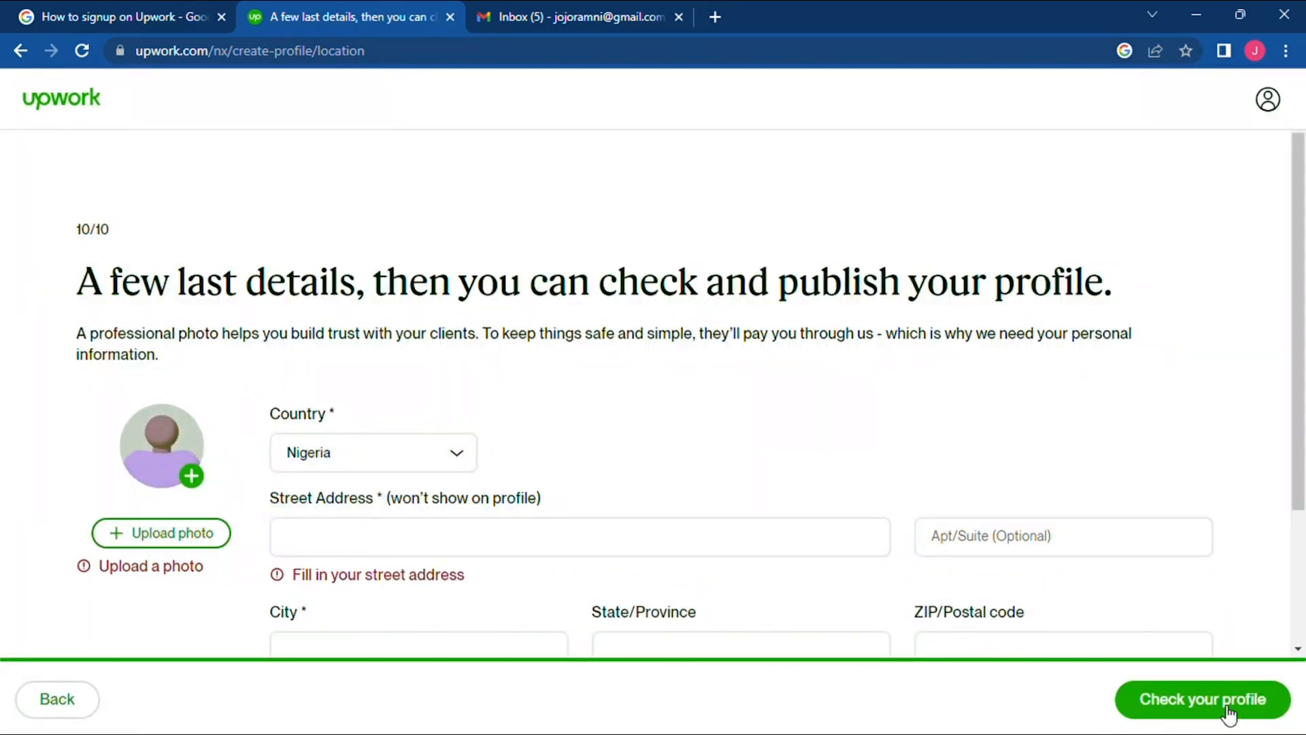
{"action": "left_click_drag", "start_coordinate": [1304, 363], "coordinate": [1303, 504]}
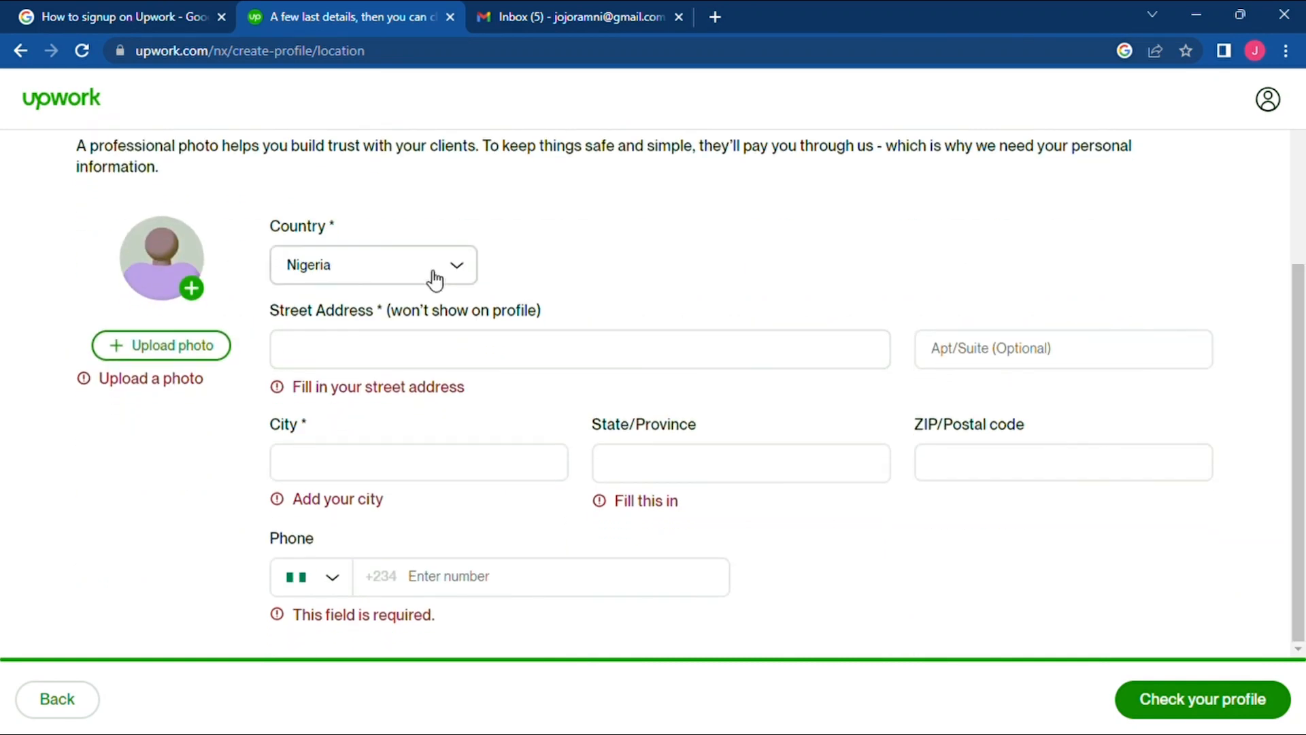